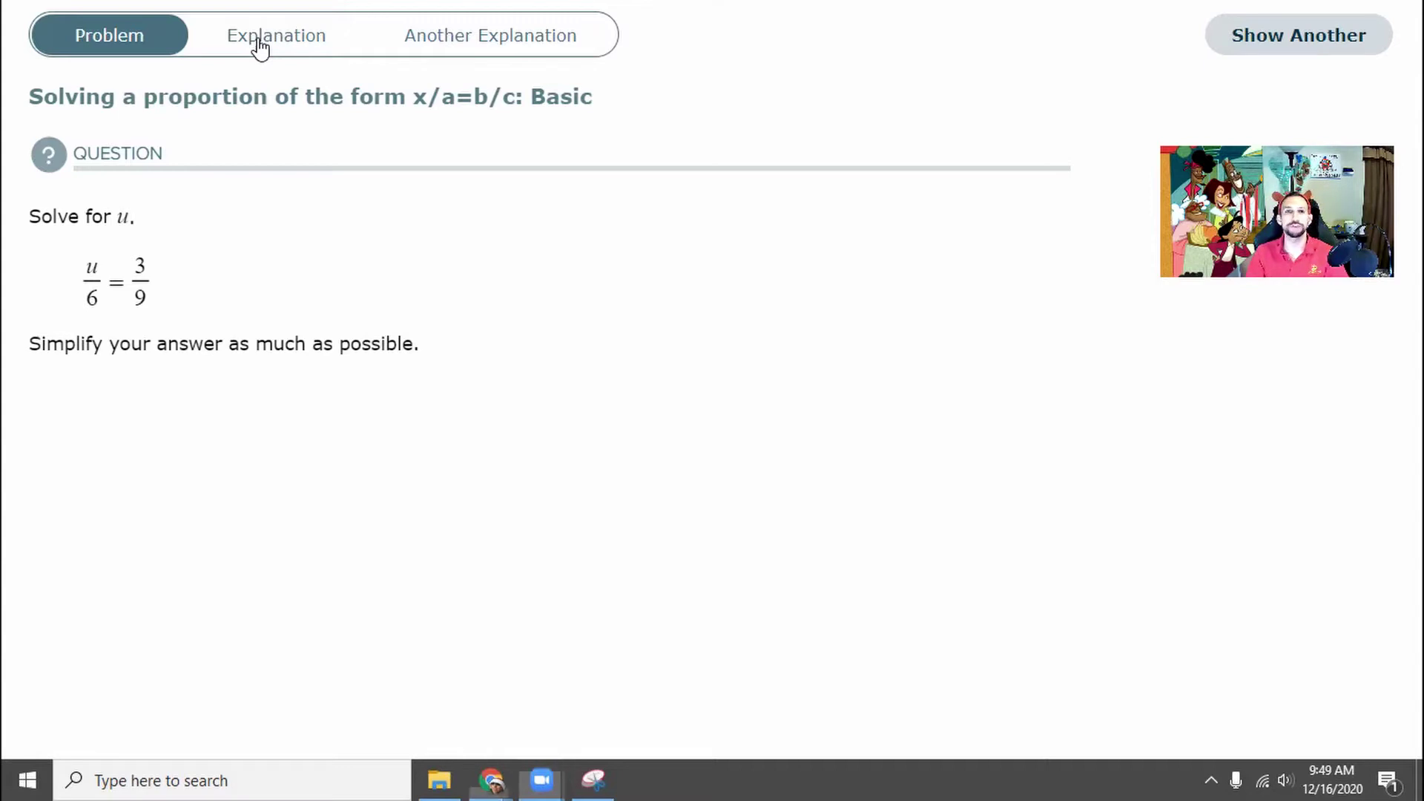
- Review both explanations for solving u/6 = 3/9, including the simplification steps, and return to the problem
click(259, 44)
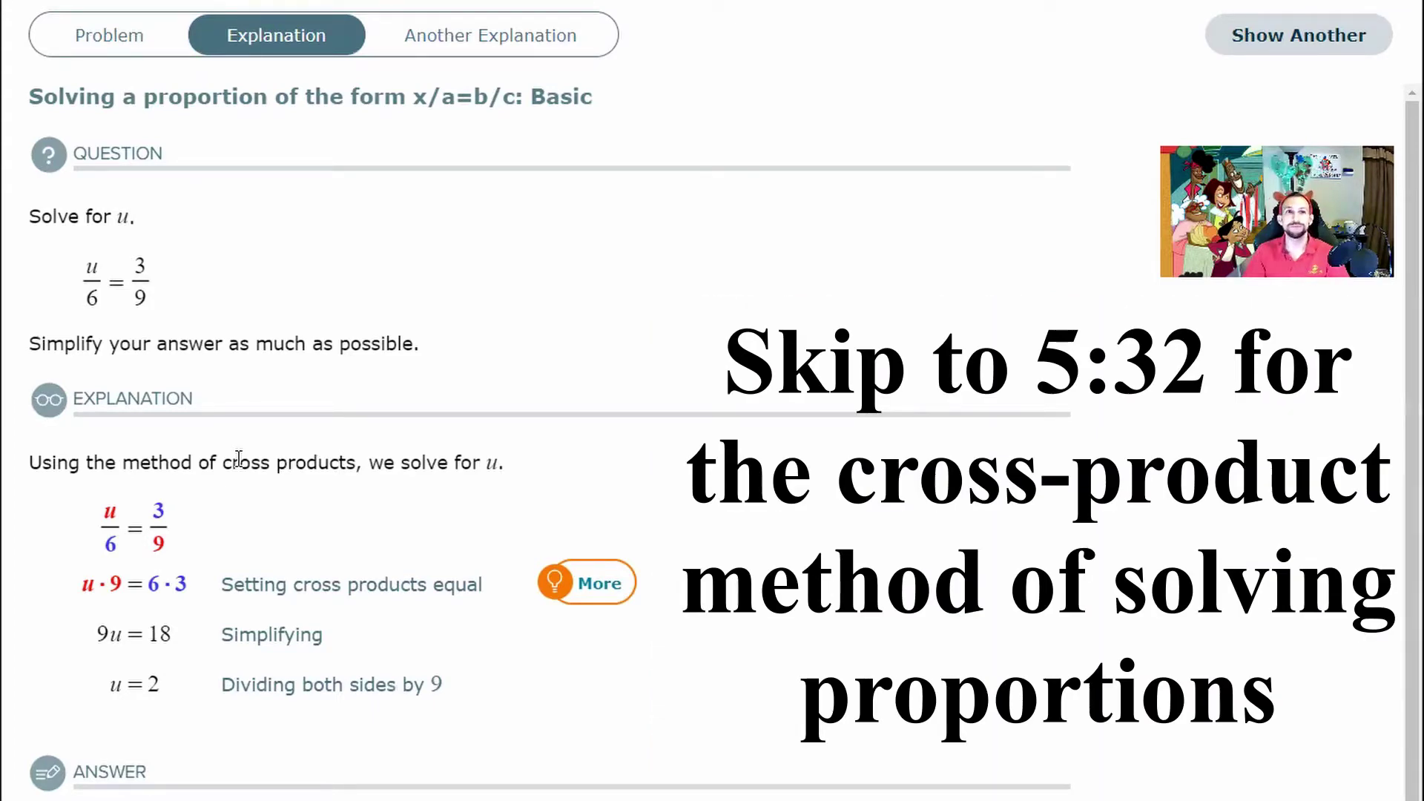
click(527, 35)
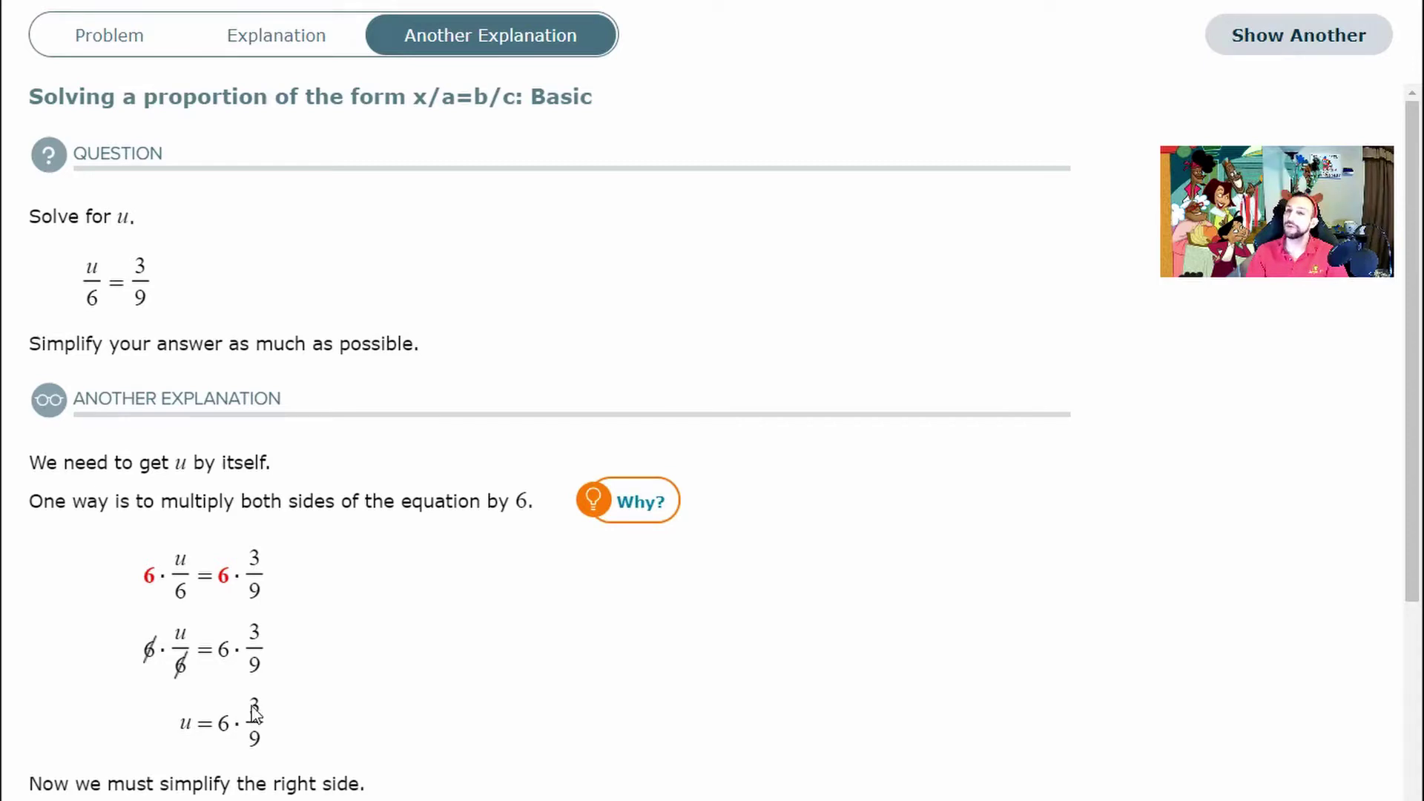
scroll(278, 696, down, 5)
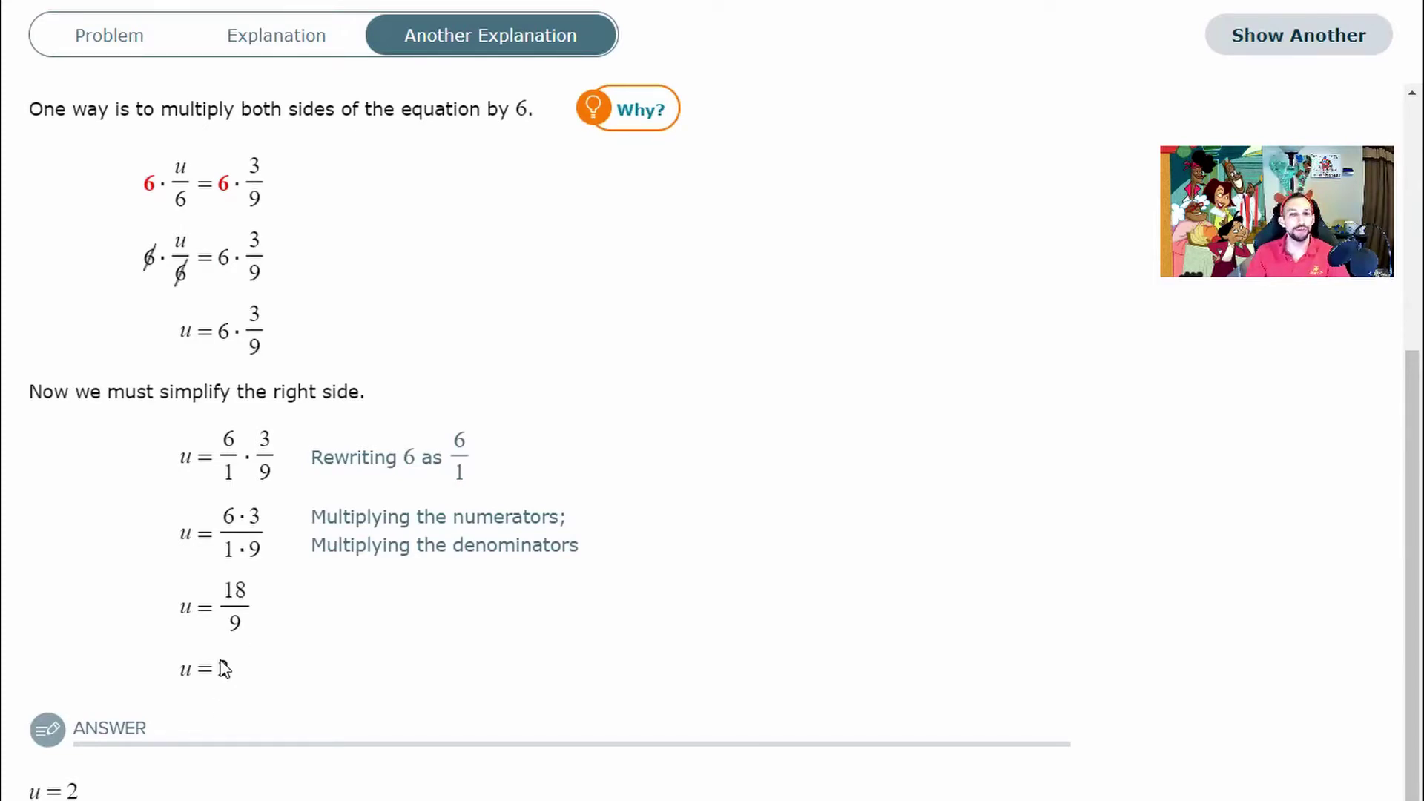
scroll(222, 667, up, 5)
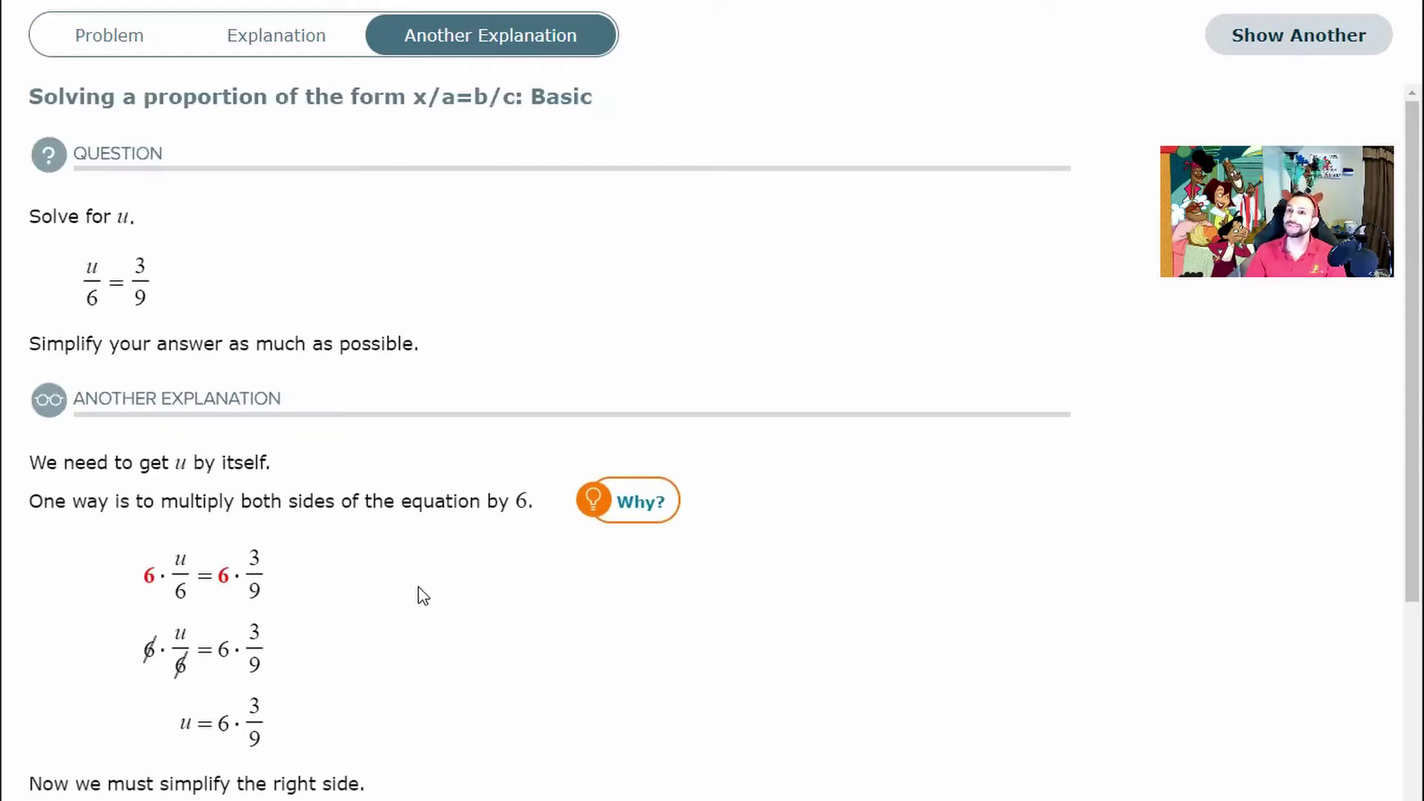
click(117, 42)
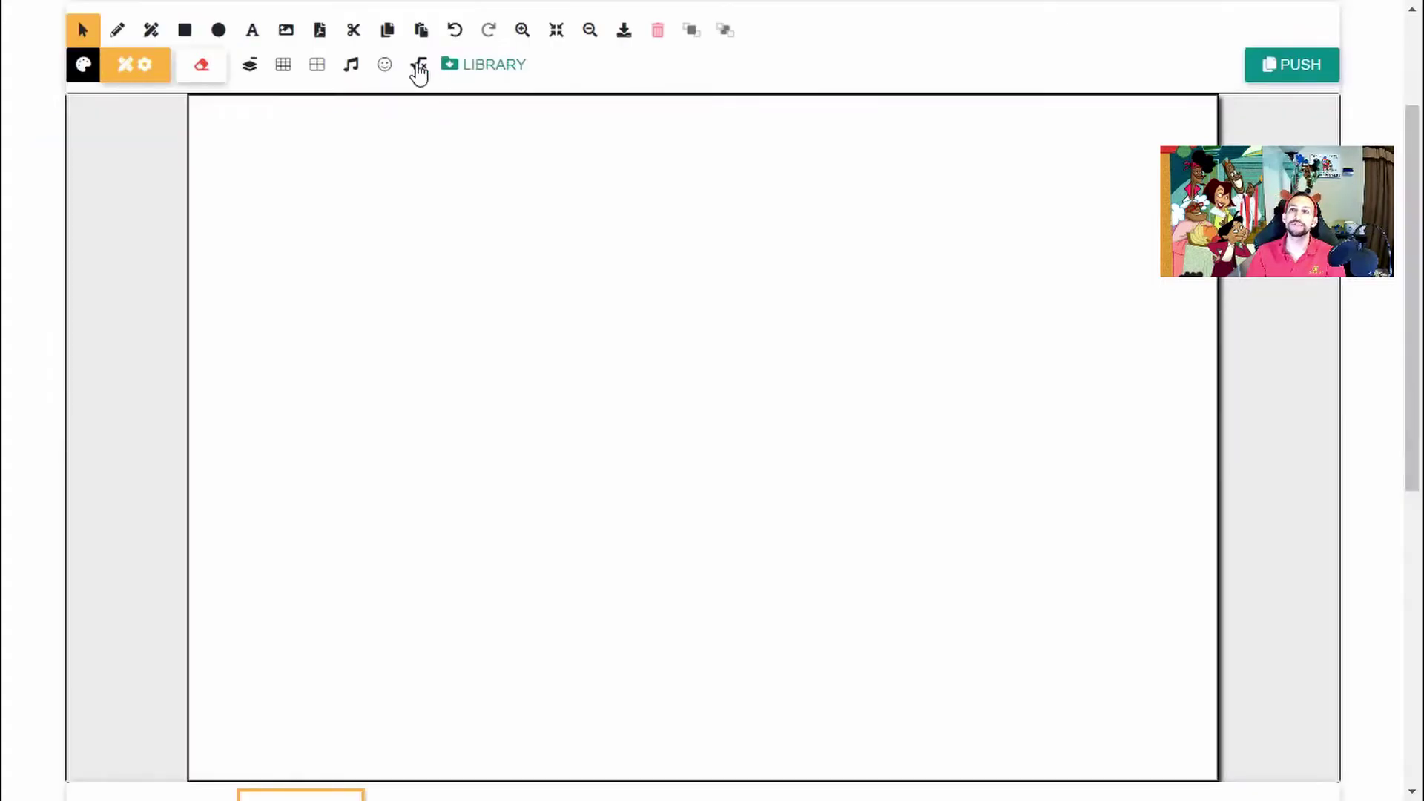
- Insert the equation x/9 = 4/12 as math on the whiteboard and place it near the canvas's upper edge
click(419, 67)
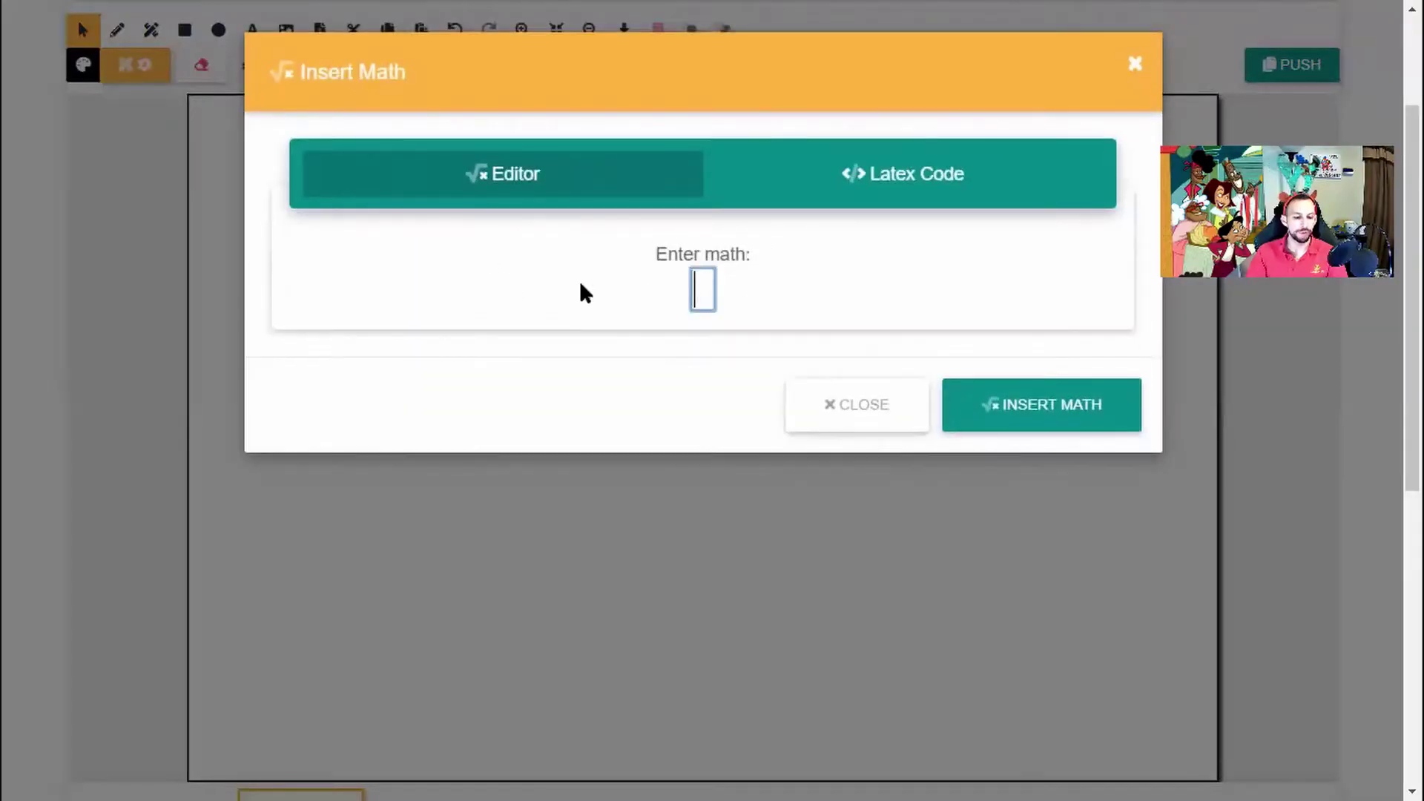
text(x/9)
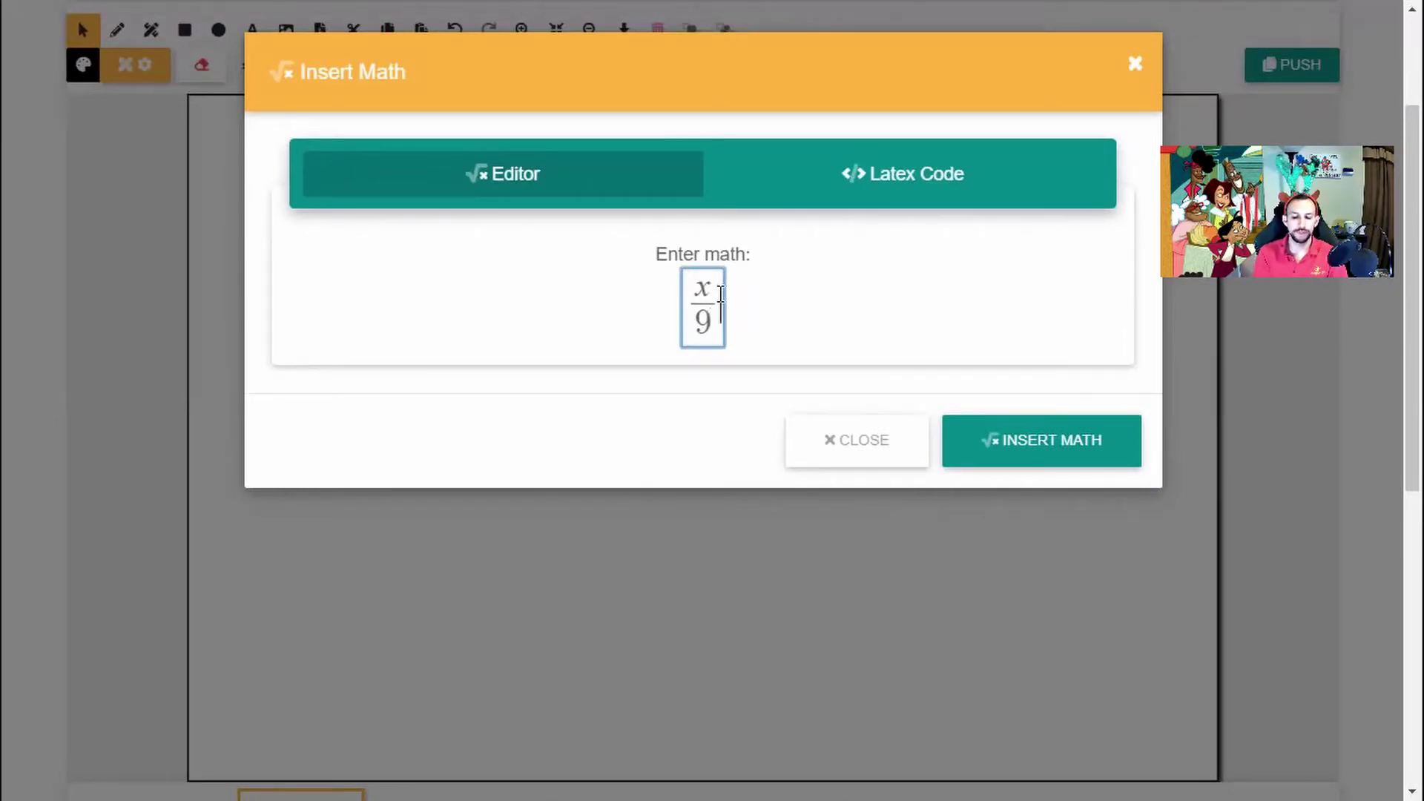
text(=4/)
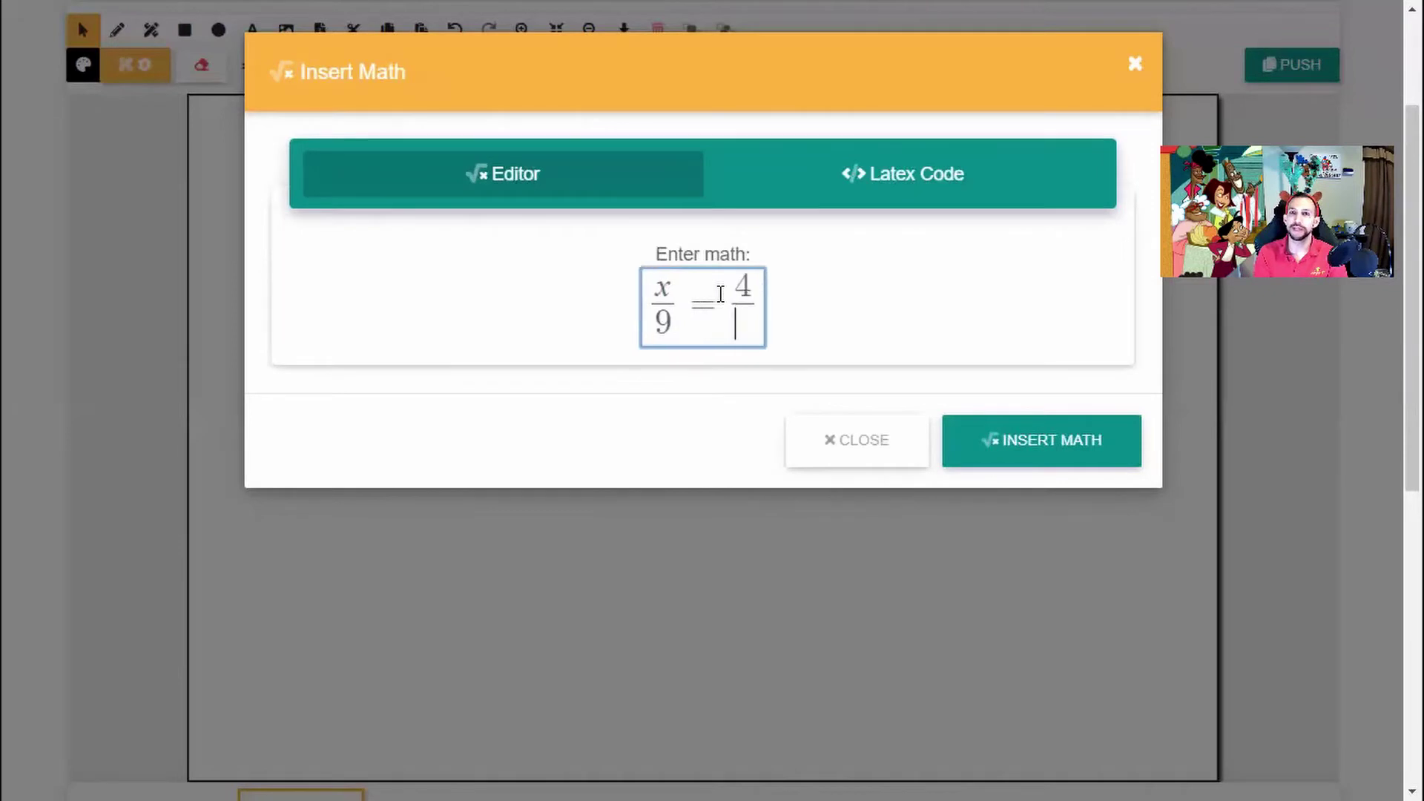
text(12)
key(Return)
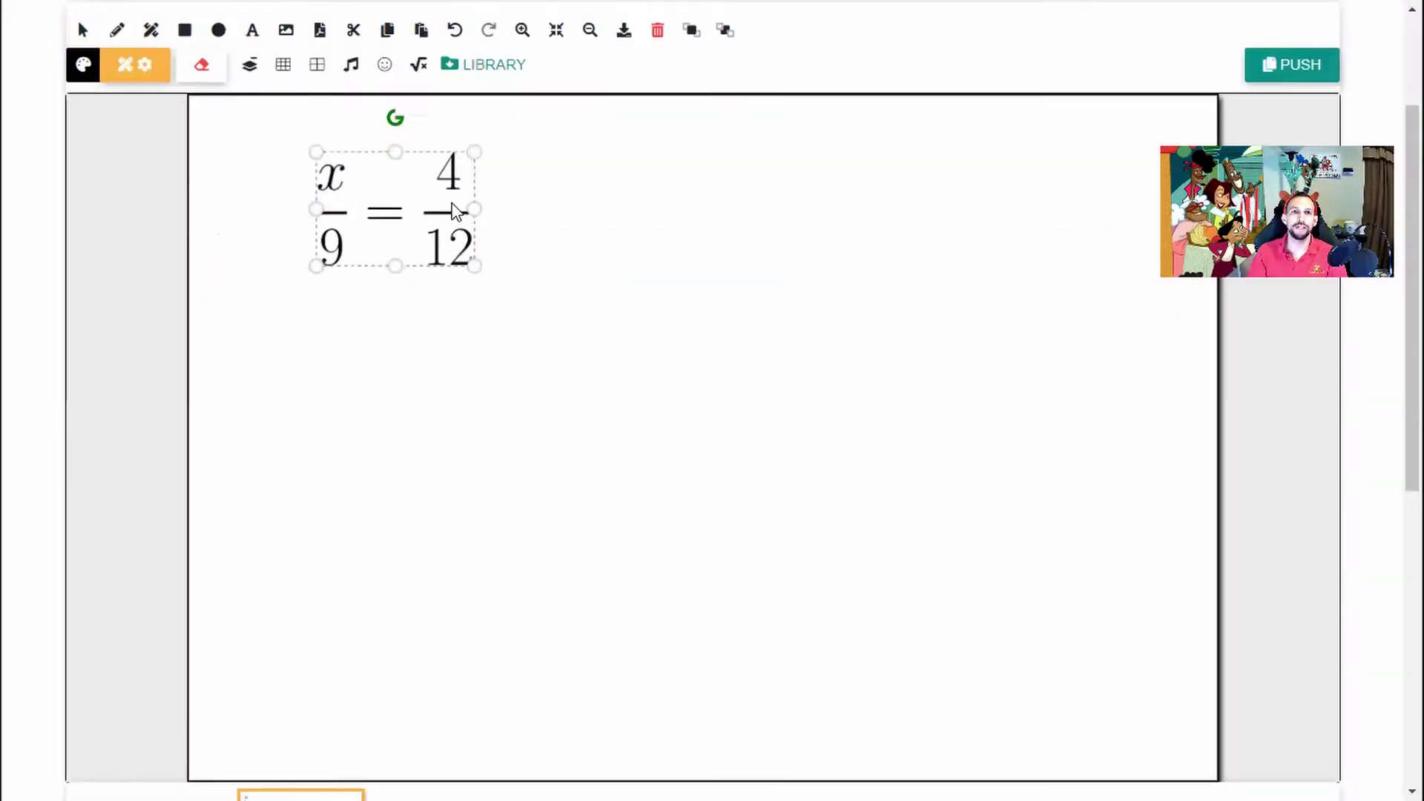
click(460, 119)
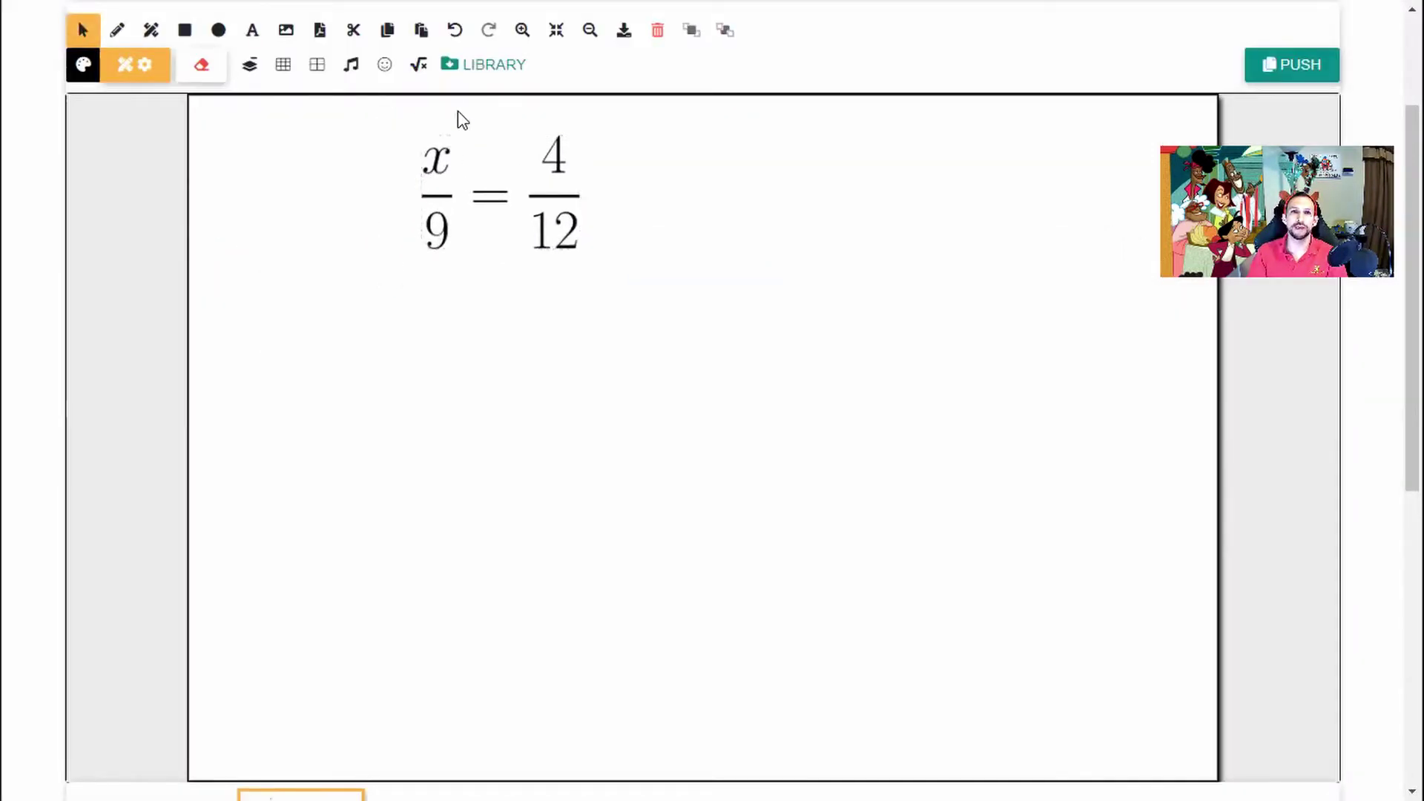
- Circle the x in the equation with a green pencil and draw a small box and multiplication dot beside it
click(118, 30)
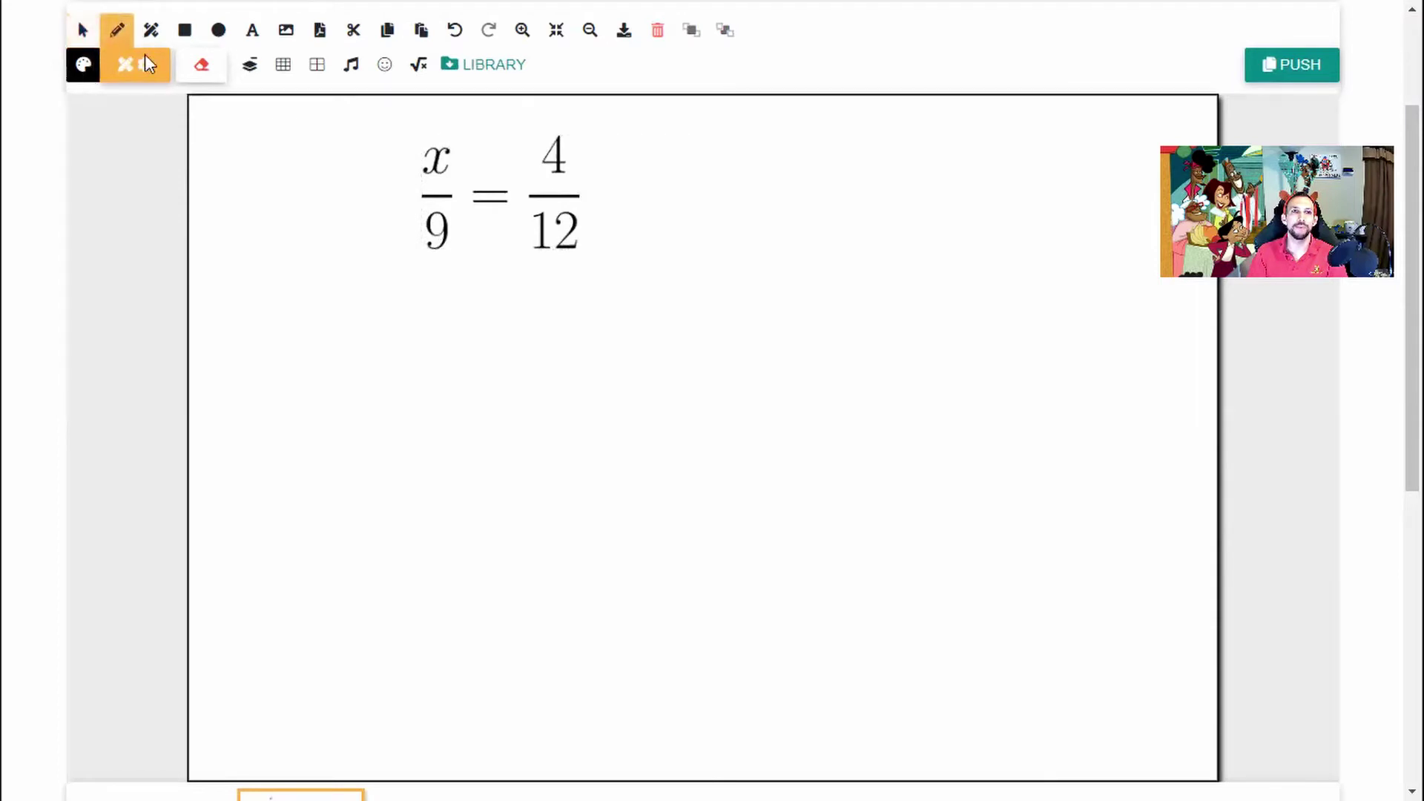
click(143, 63)
click(300, 181)
mouse_move(404, 141)
mouse_down()
mouse_move(456, 192)
mouse_move(427, 128)
mouse_move(359, 121)
mouse_up()
click(381, 145)
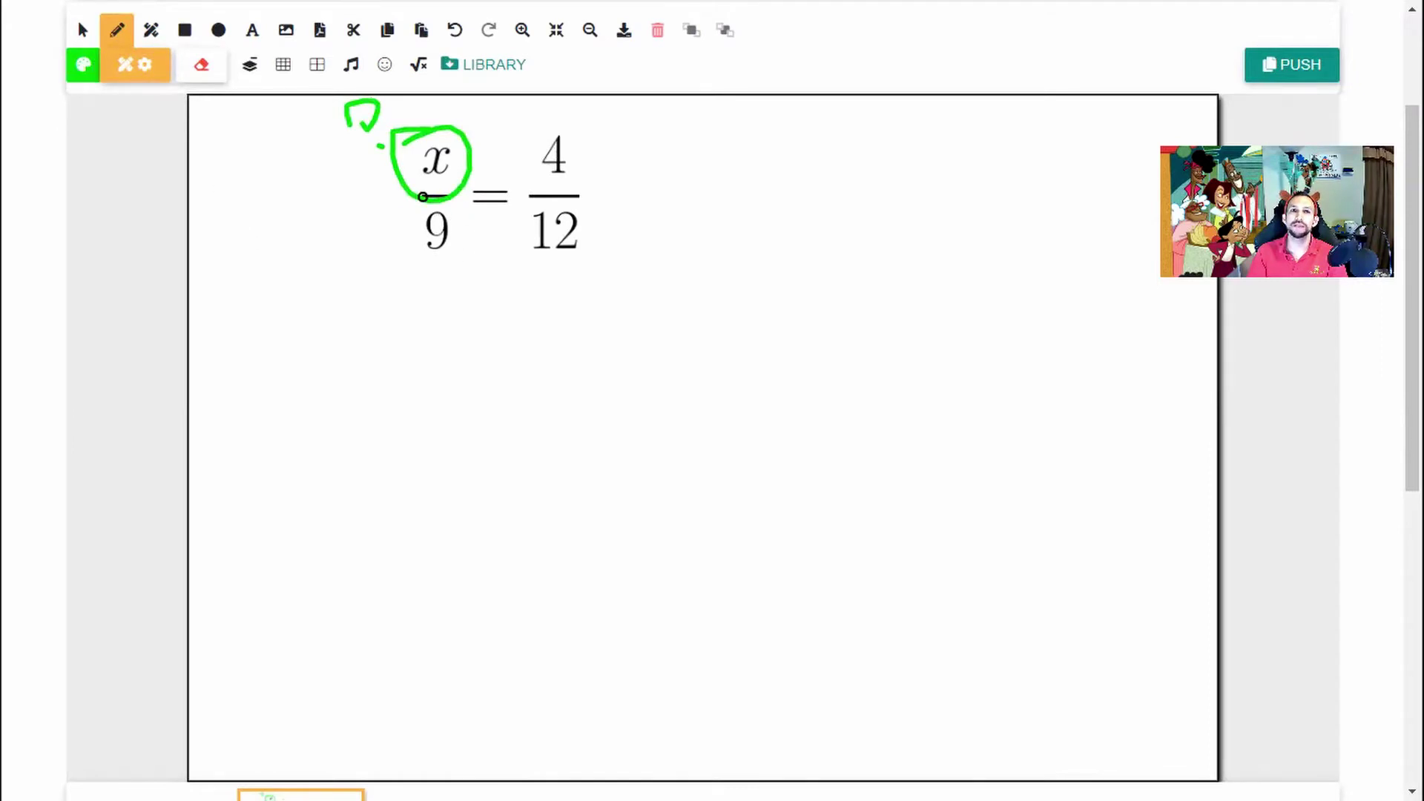
- In blue, write a multiplication by 9 on both sides of x/9 = 4/12 and cross out the 9s beside and under x
click(85, 66)
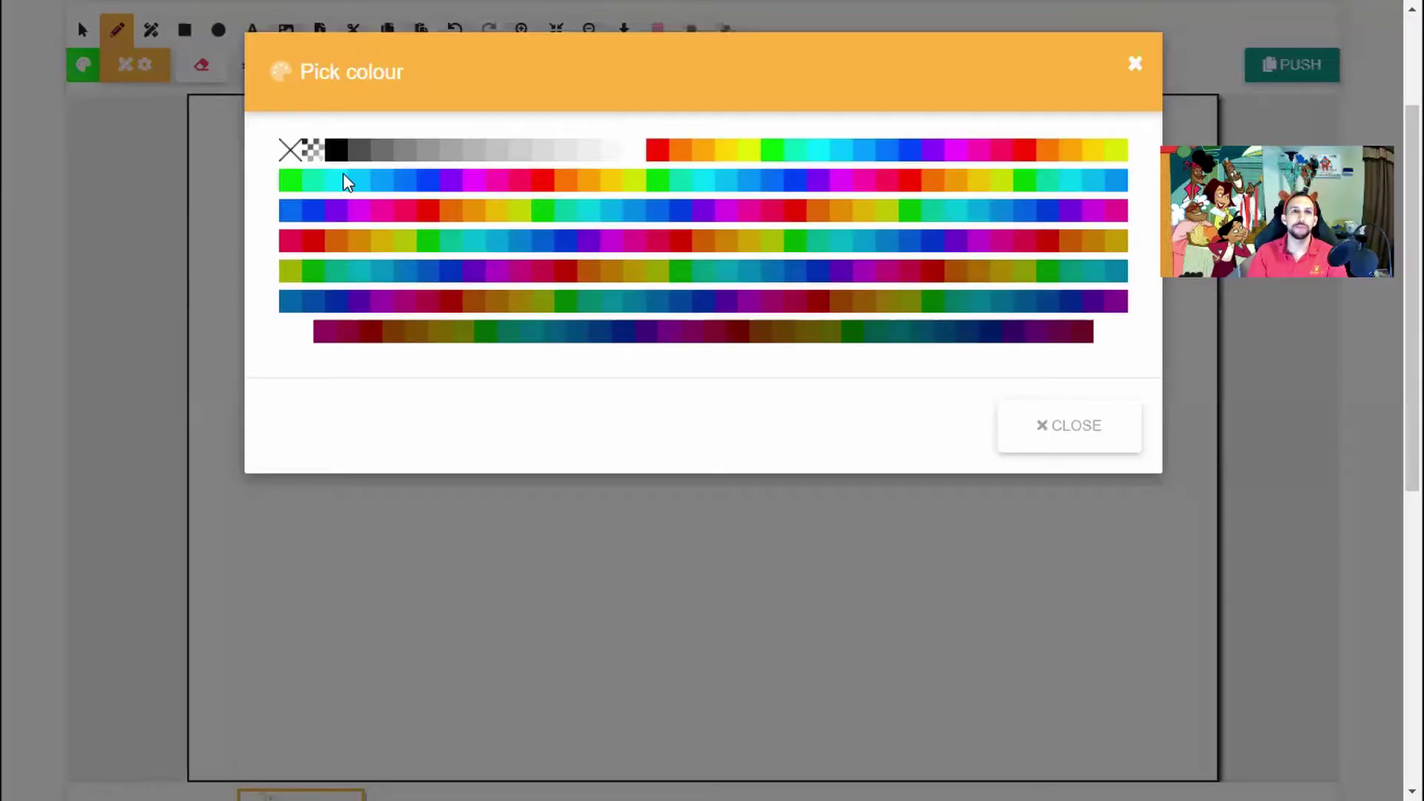
click(432, 185)
click(391, 200)
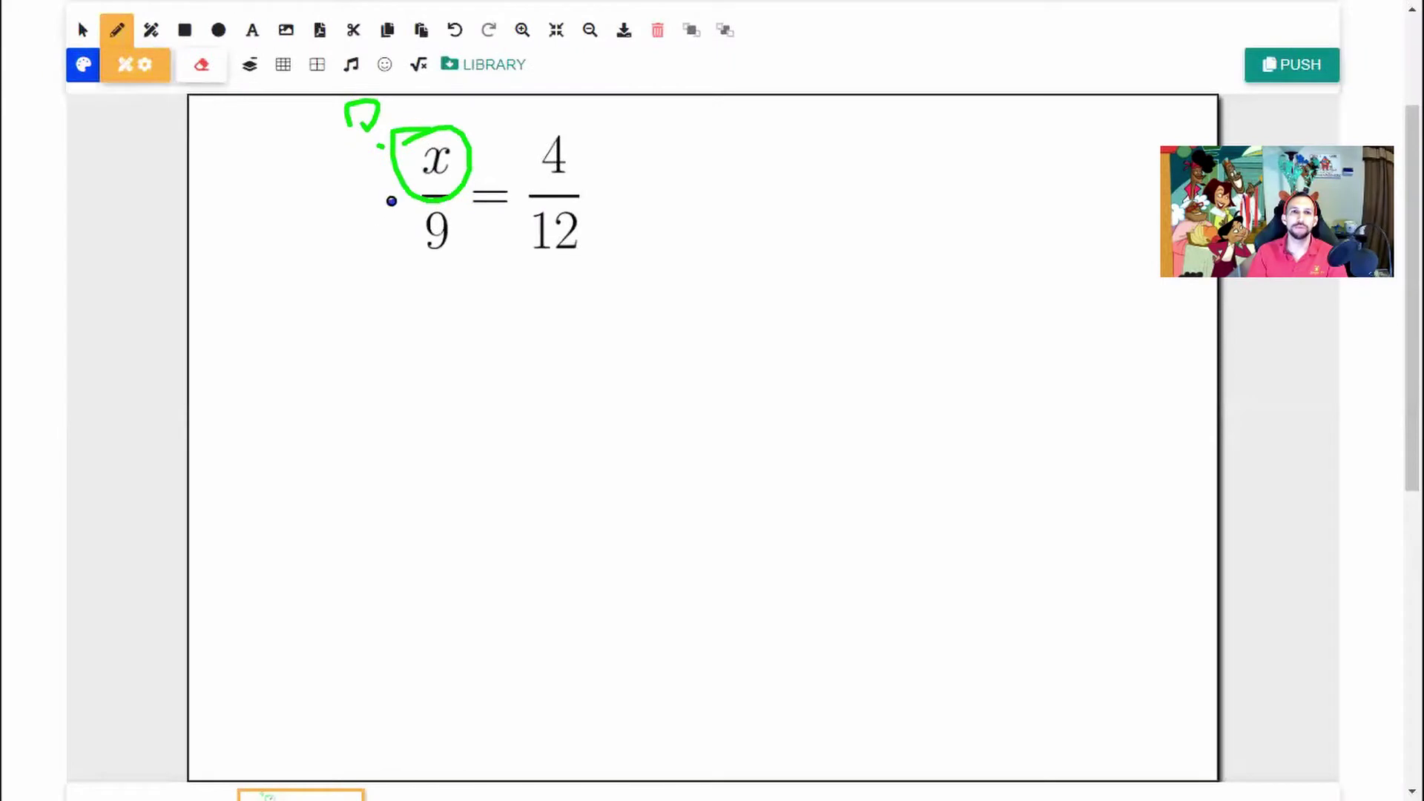
mouse_move(364, 177)
mouse_down()
mouse_move(354, 215)
mouse_move(379, 195)
mouse_move(378, 247)
mouse_up()
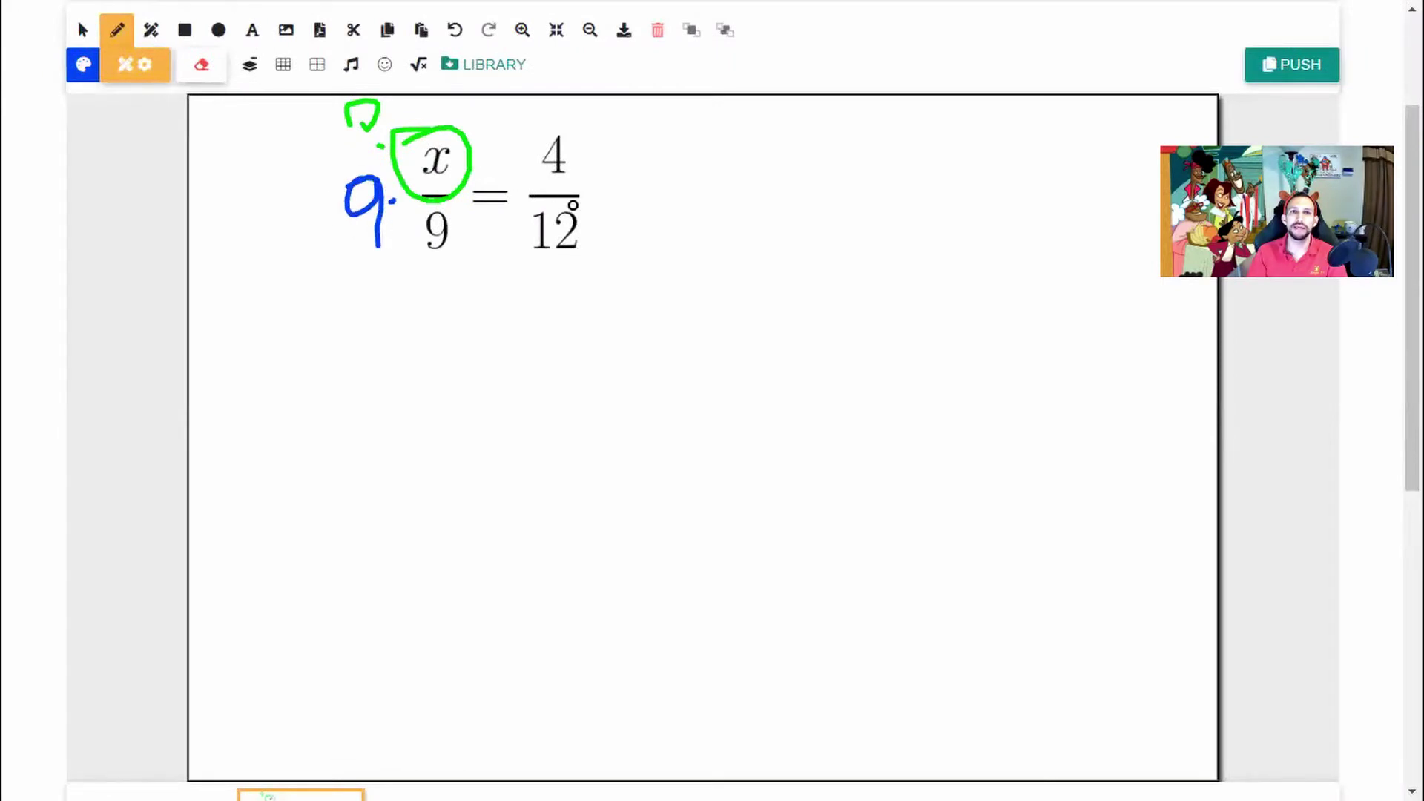
click(625, 201)
drag(658, 173, 681, 241)
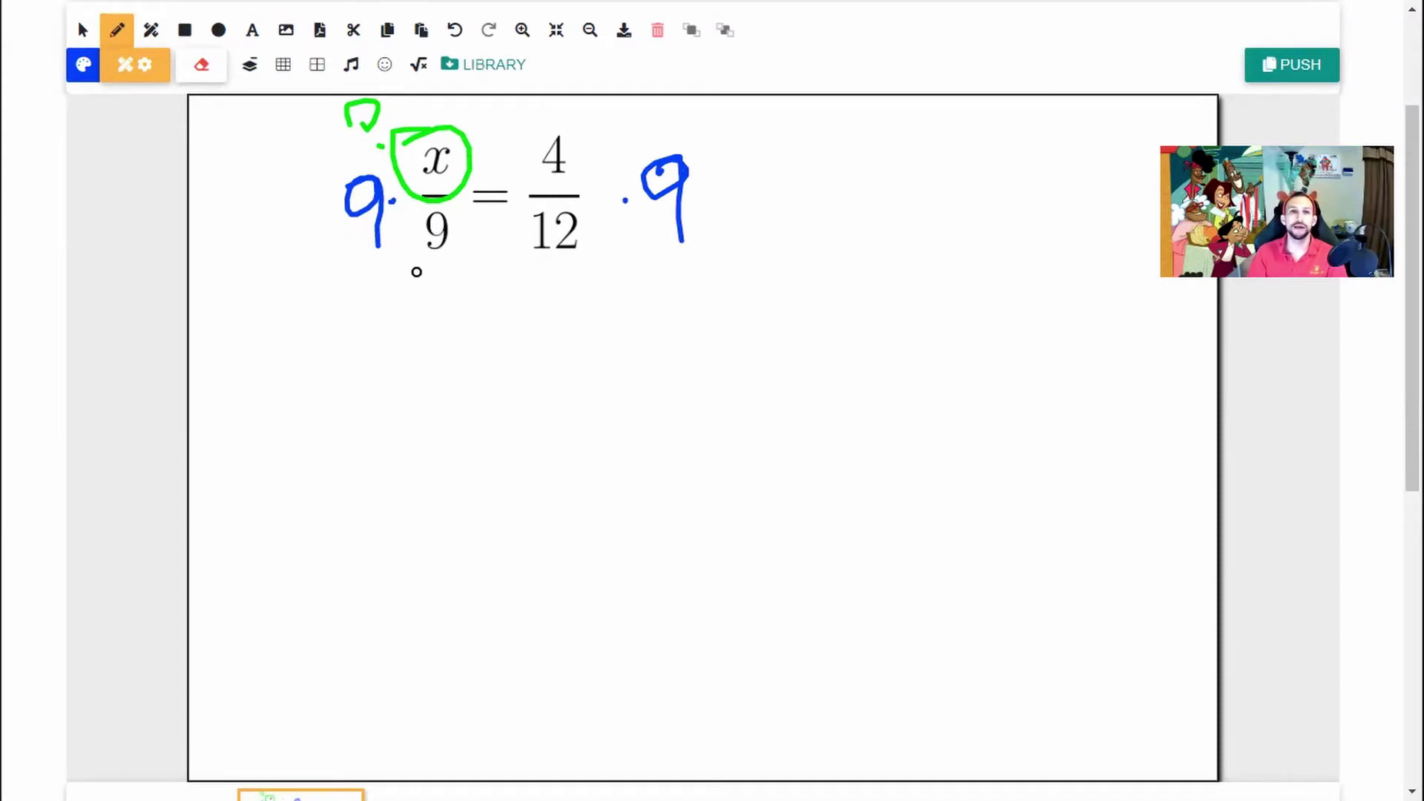
drag(410, 268, 446, 223)
drag(349, 219, 377, 186)
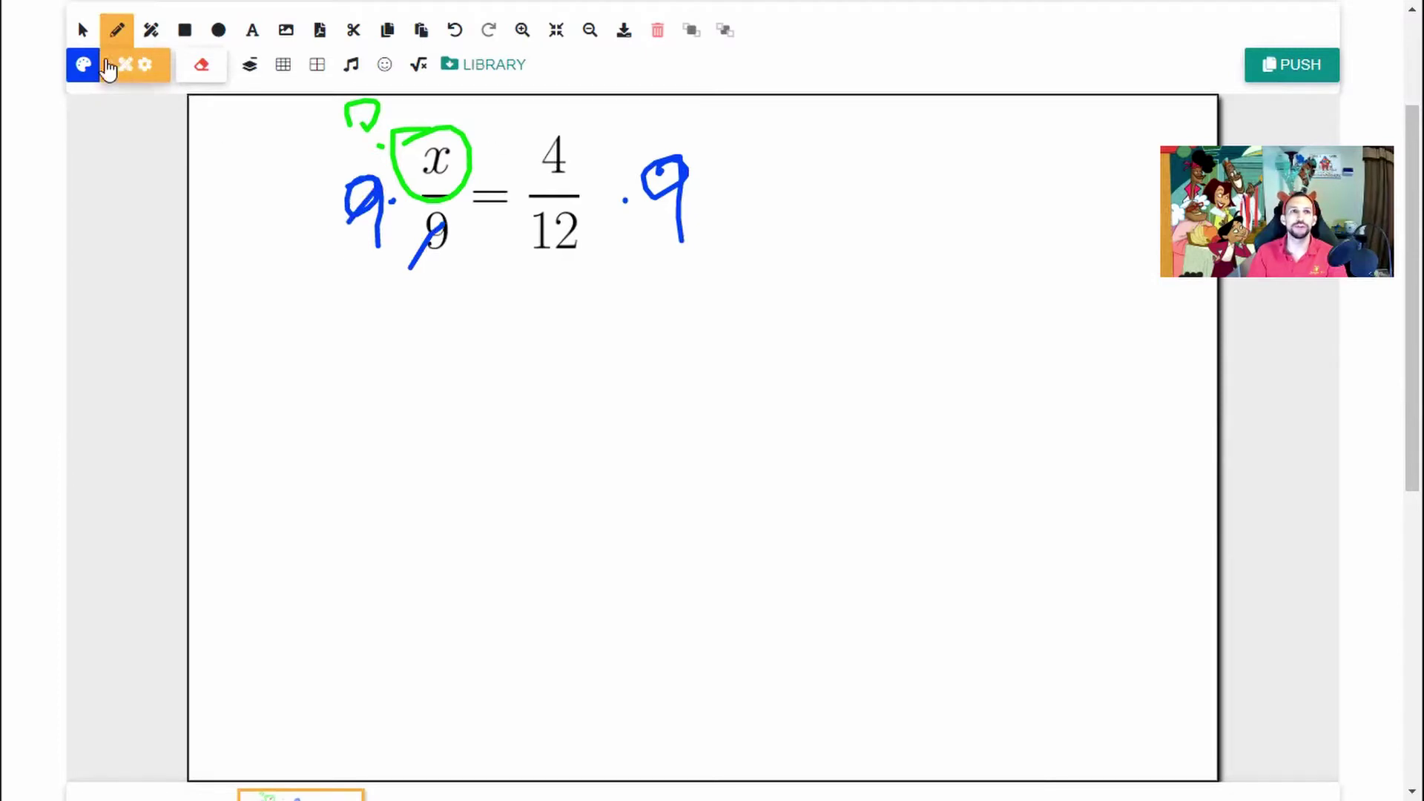
- Write "x =" in green freehand below the original equation
click(85, 65)
click(292, 178)
mouse_move(416, 349)
mouse_down()
mouse_move(447, 292)
mouse_move(455, 343)
mouse_move(513, 306)
mouse_move(513, 328)
mouse_up()
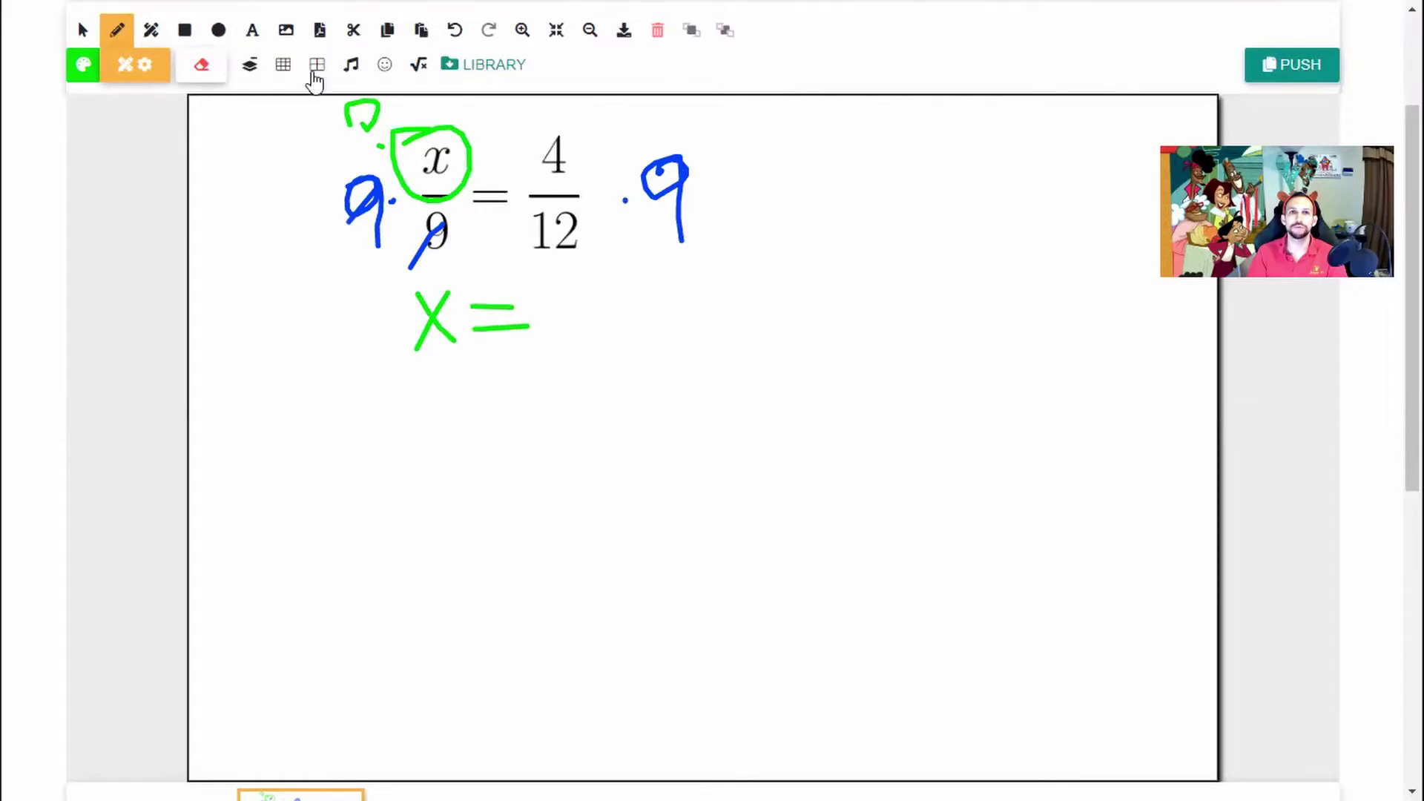
- Insert the math expression 4/12 · 9/1 after the handwritten "x =", reusing the previous equation
click(419, 64)
drag(770, 308, 635, 301)
click(756, 305)
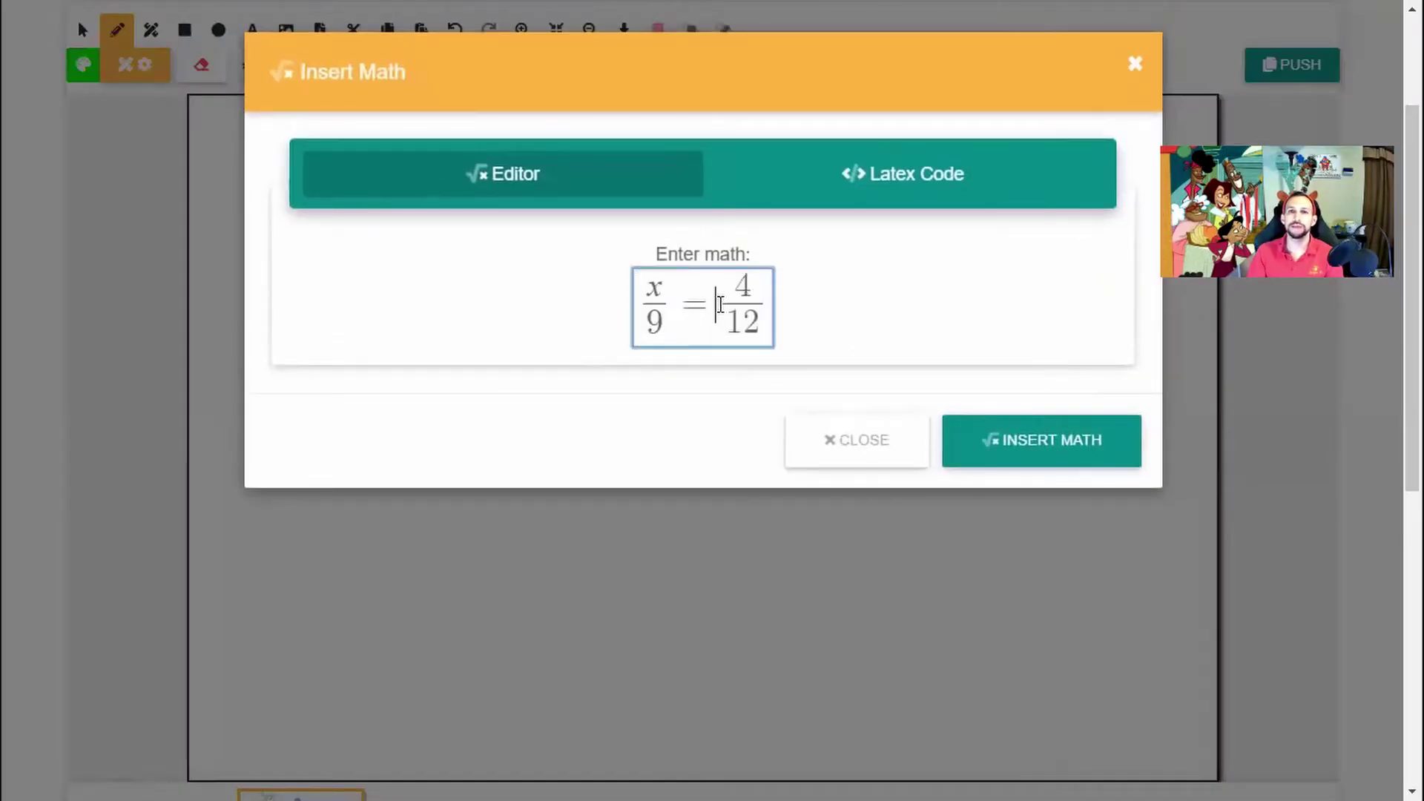
key(BackSpace)
key(BackSpace)
key(BackSpace)
key(BackSpace)
key(End)
text(*9)
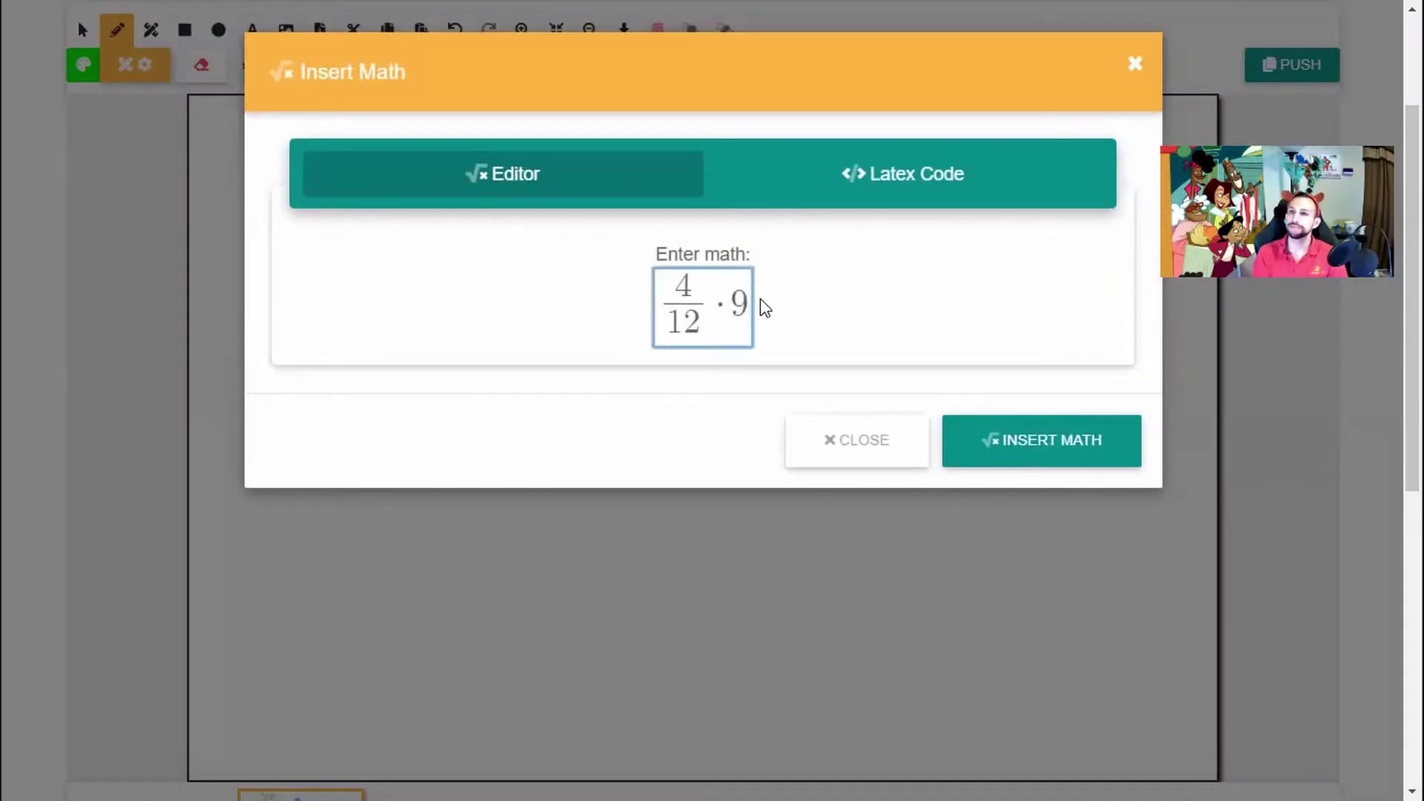
text(/1)
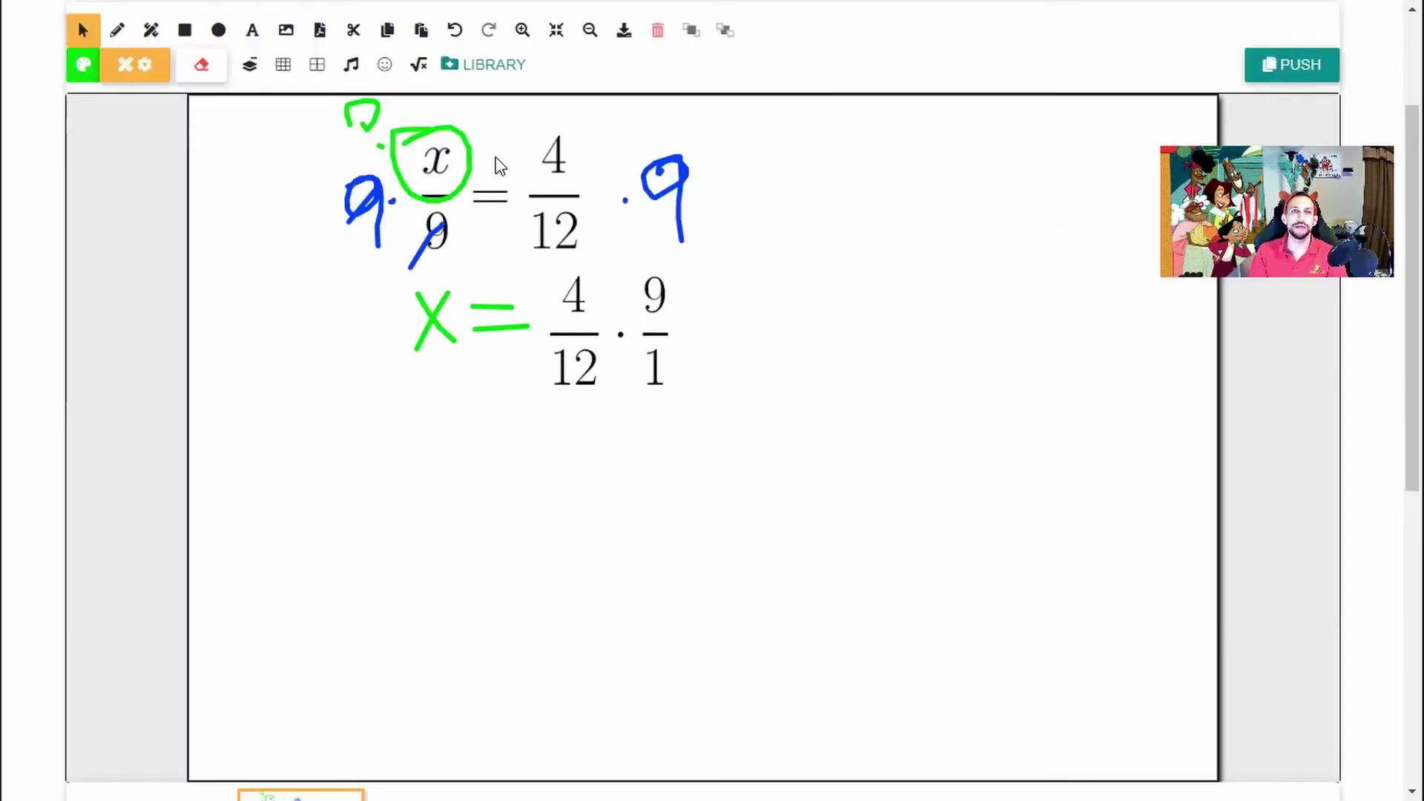
- Change the previous math expression to the single fraction 36/12 and insert it below 4/12 · 9/1
click(418, 65)
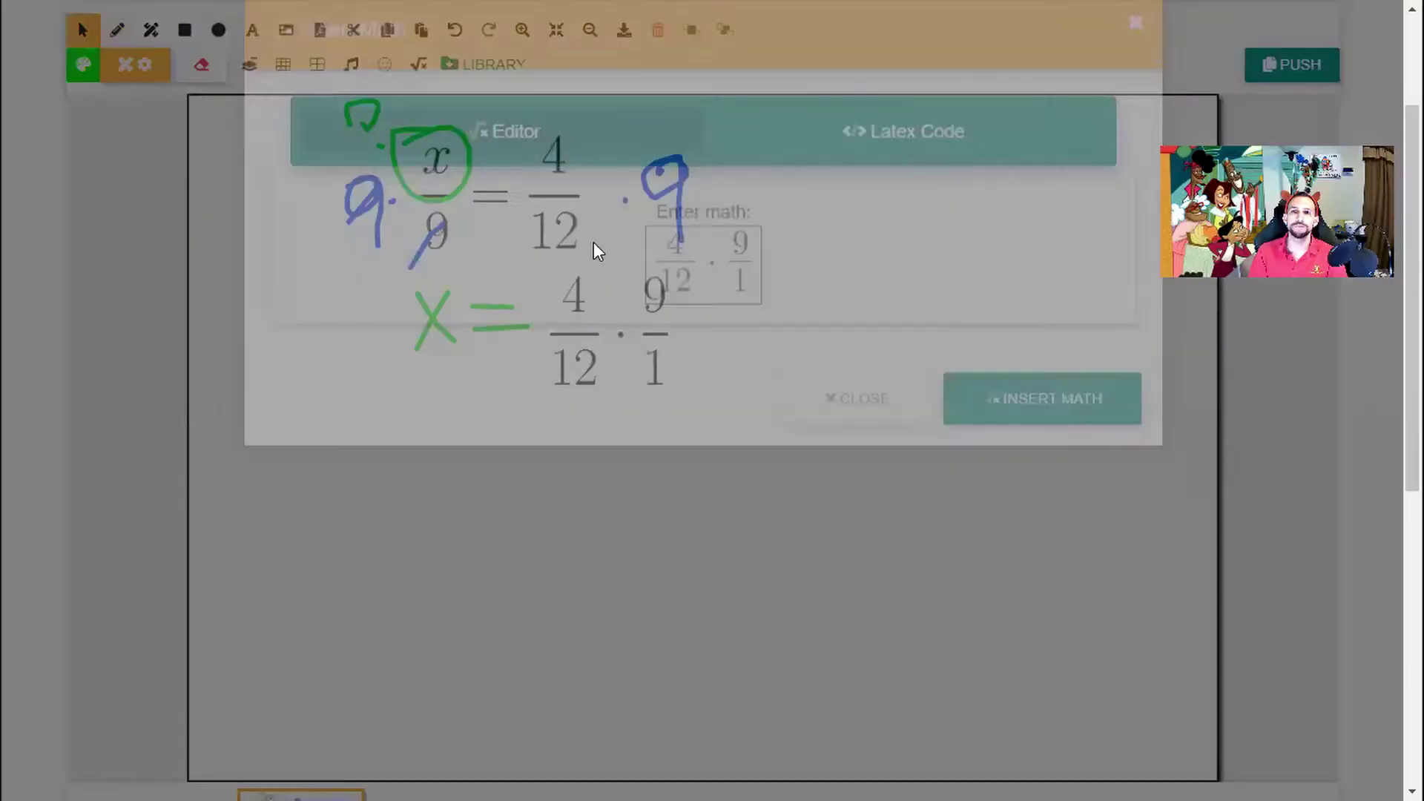
click(671, 284)
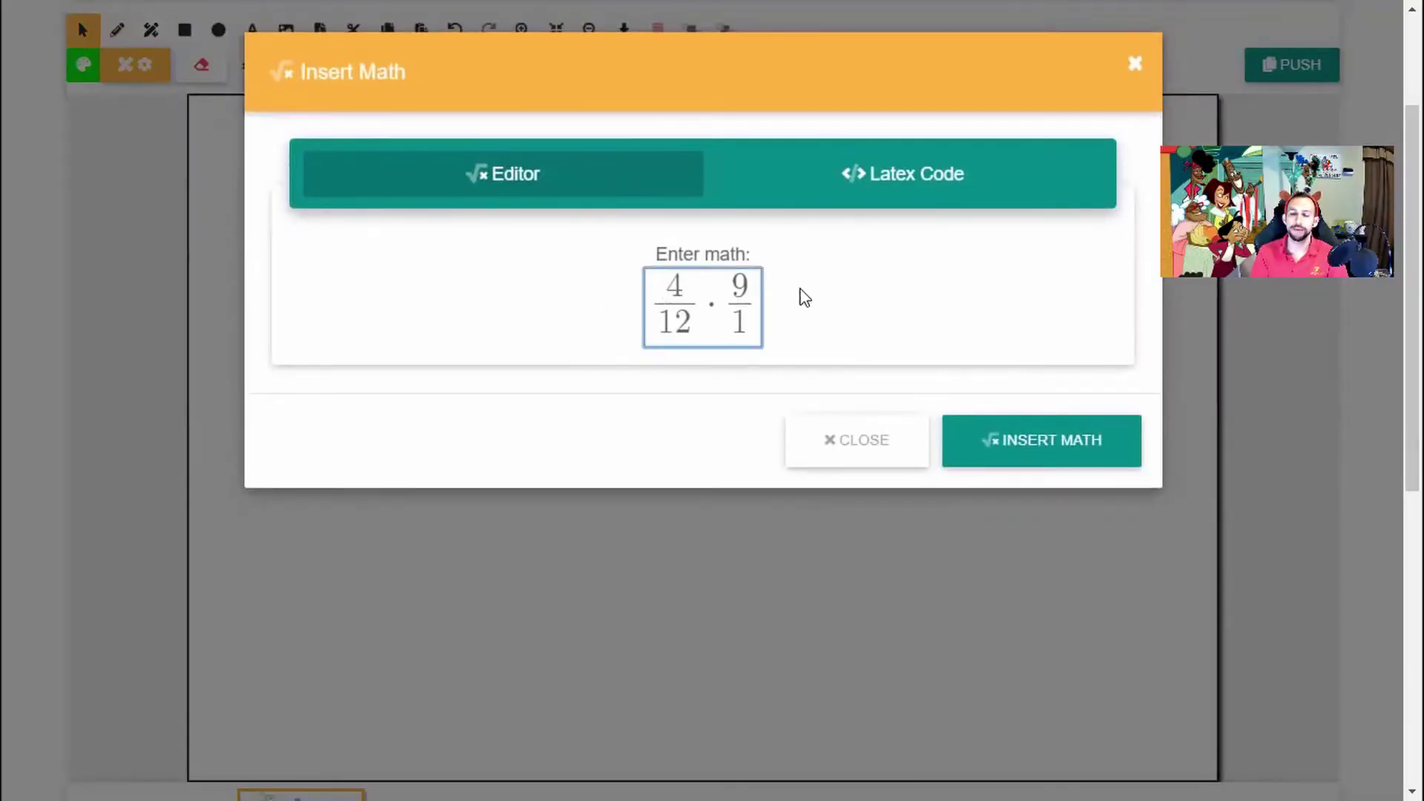
key(Delete)
text(36)
key(Down)
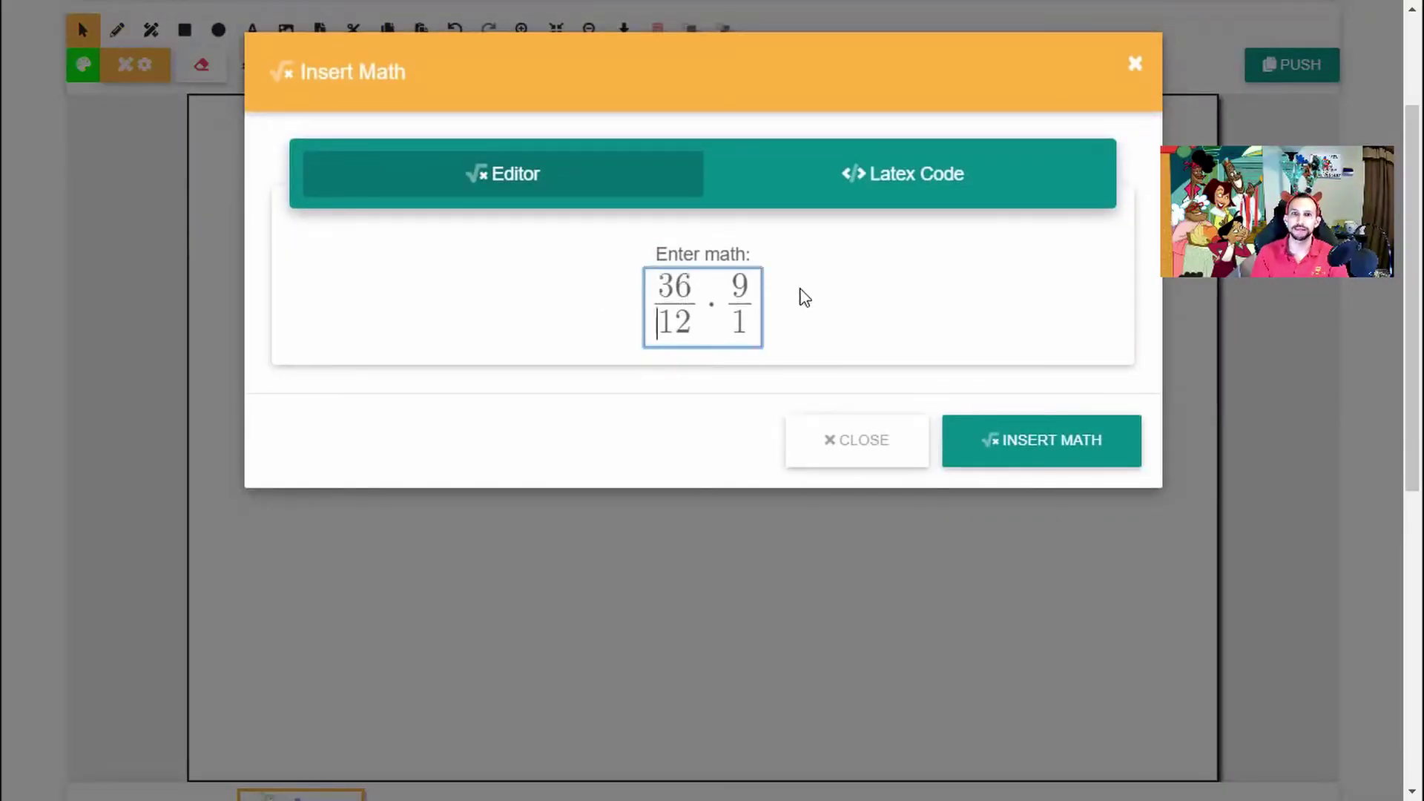
key(End)
key(BackSpace)
key(BackSpace)
key(BackSpace)
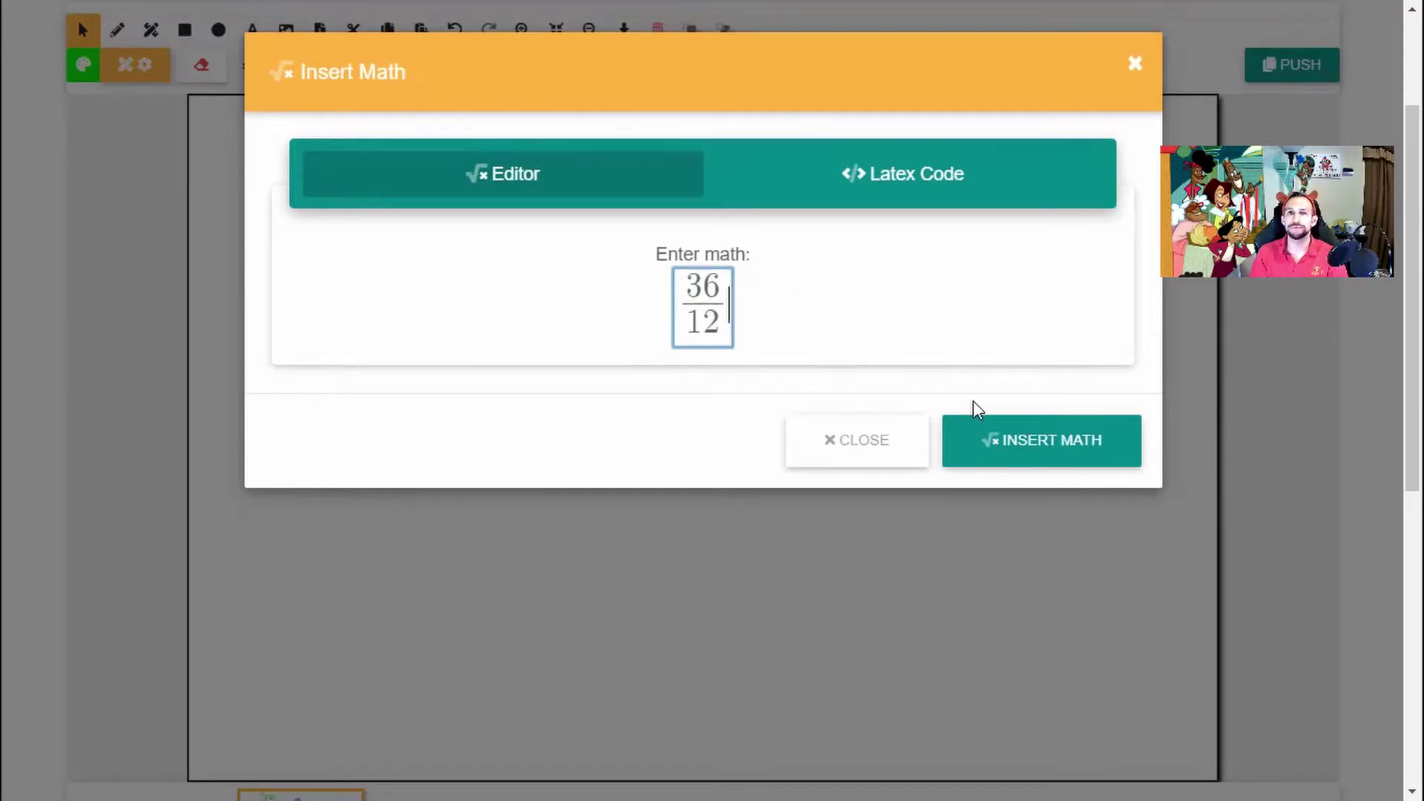
click(1031, 437)
- Write "x =" in green before 36/12 and the solution "x = 3" beneath it
mouse_move(422, 495)
mouse_down()
mouse_move(454, 443)
mouse_move(482, 513)
mouse_move(514, 463)
mouse_move(512, 504)
mouse_up()
mouse_move(432, 654)
mouse_down()
mouse_move(470, 588)
mouse_move(491, 671)
mouse_up()
mouse_move(487, 608)
mouse_down()
mouse_move(516, 606)
mouse_move(517, 642)
mouse_up()
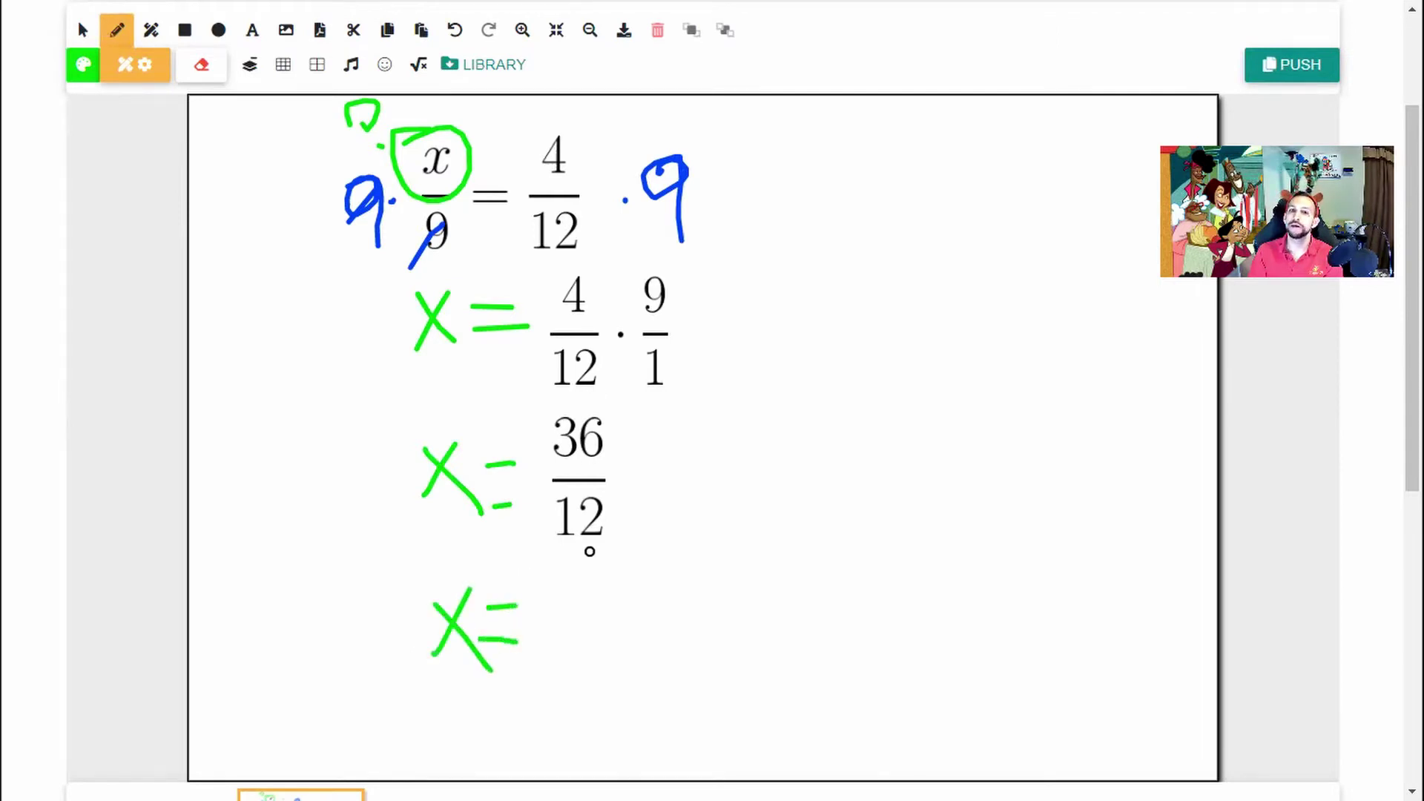
mouse_move(556, 594)
mouse_down()
mouse_move(593, 632)
mouse_move(578, 691)
mouse_up()
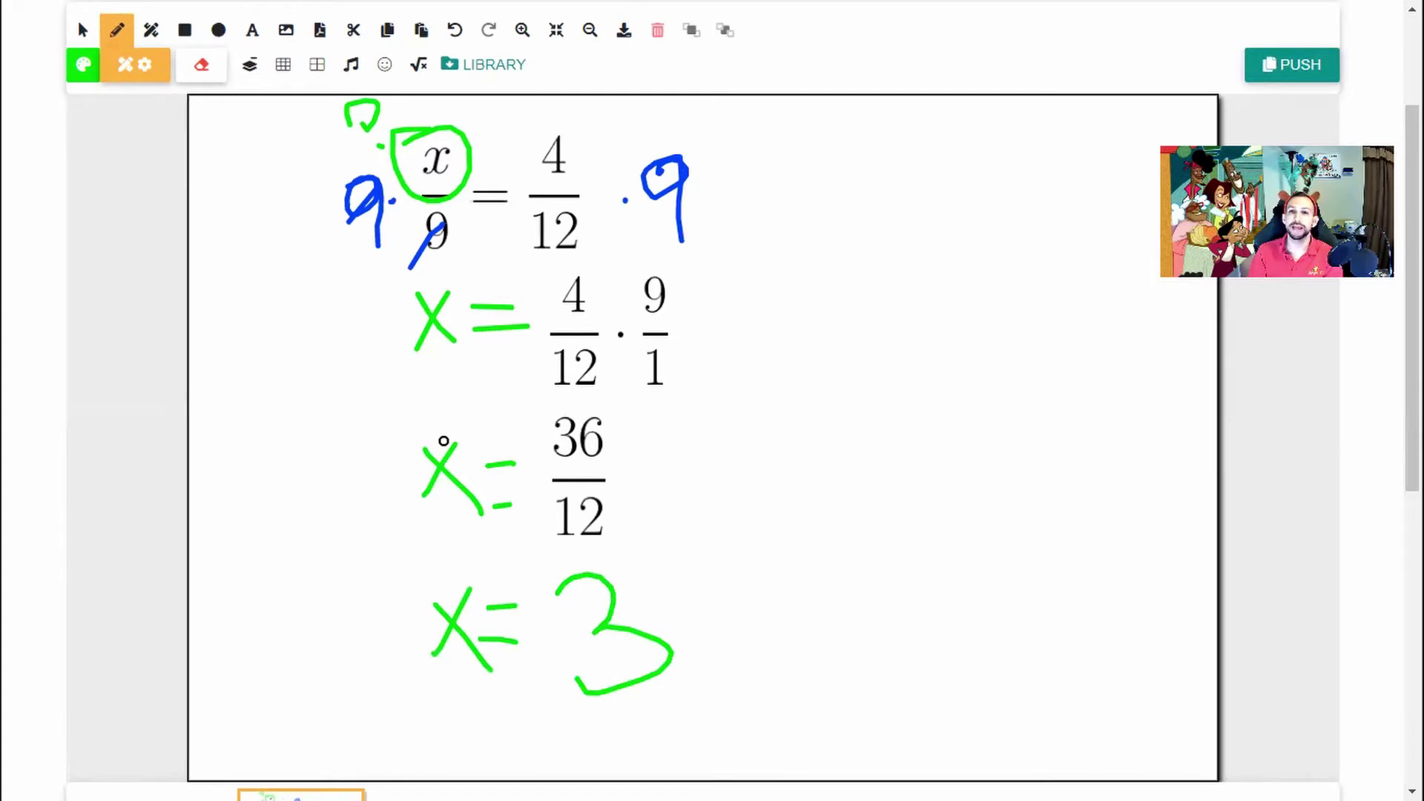
- Start a new math expression from x/9 = 4/12 and replace the x with 3
click(418, 65)
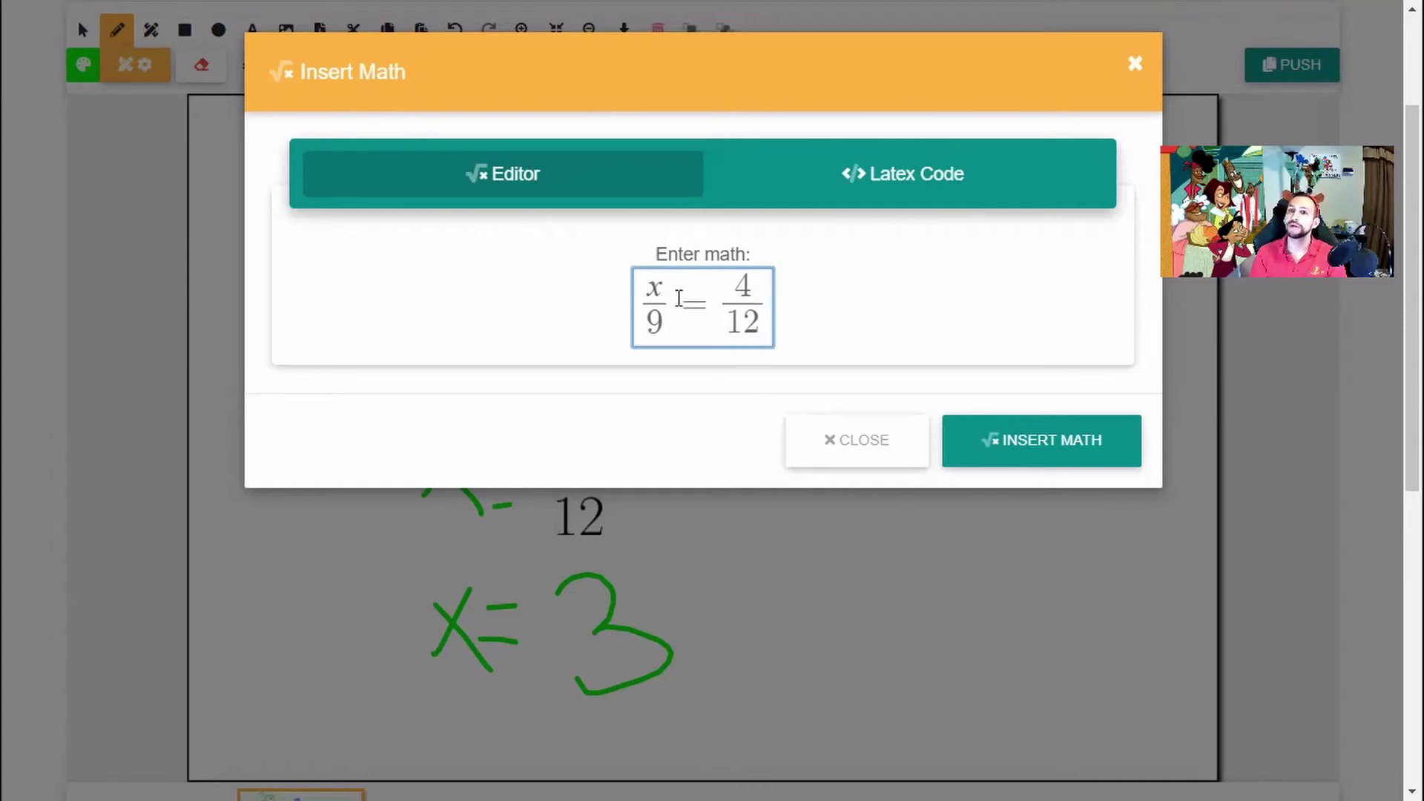
key(shift+Left)
text(3)
key(Left)
key(Left)
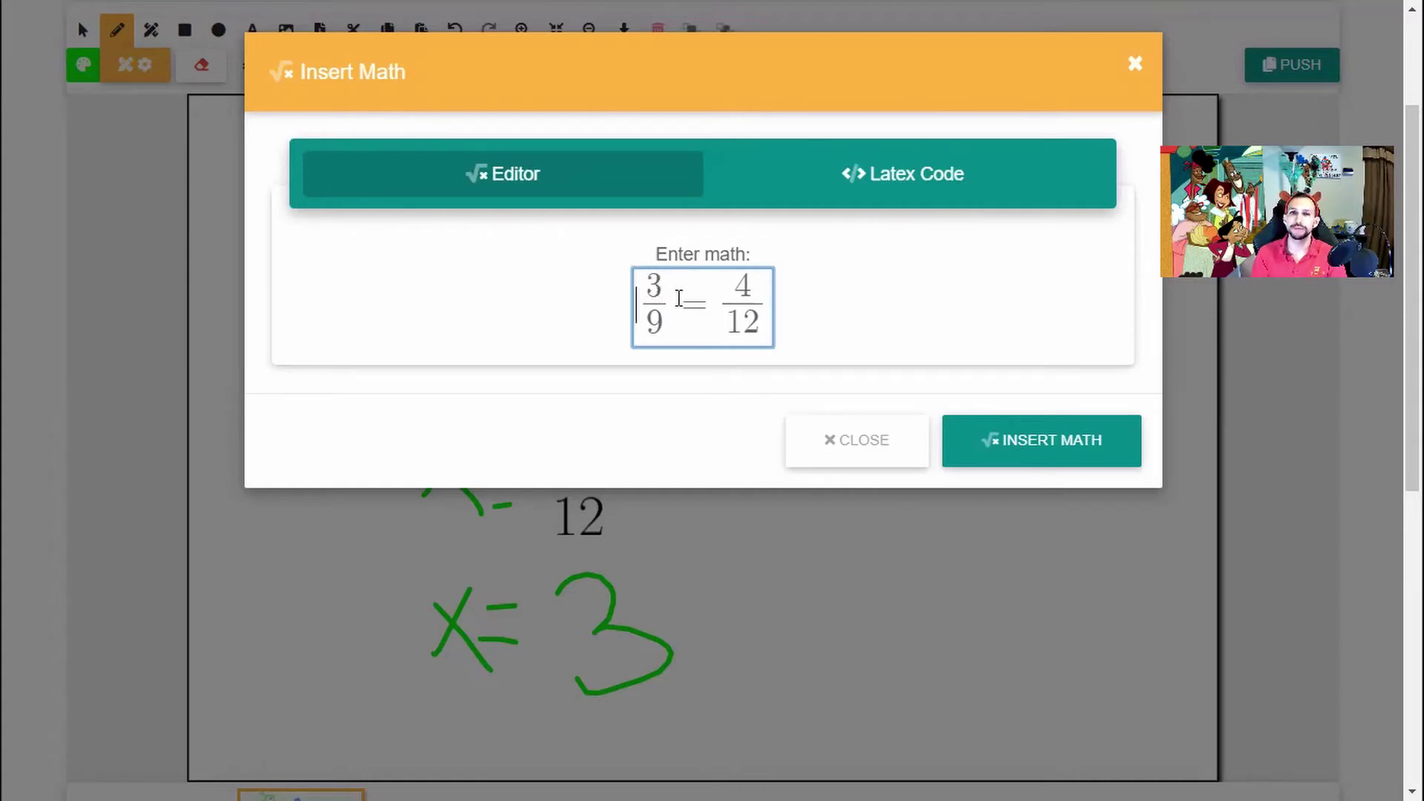
- Add "1/3 =" in front of 3/9 in the math expression
text(=)
key(Left)
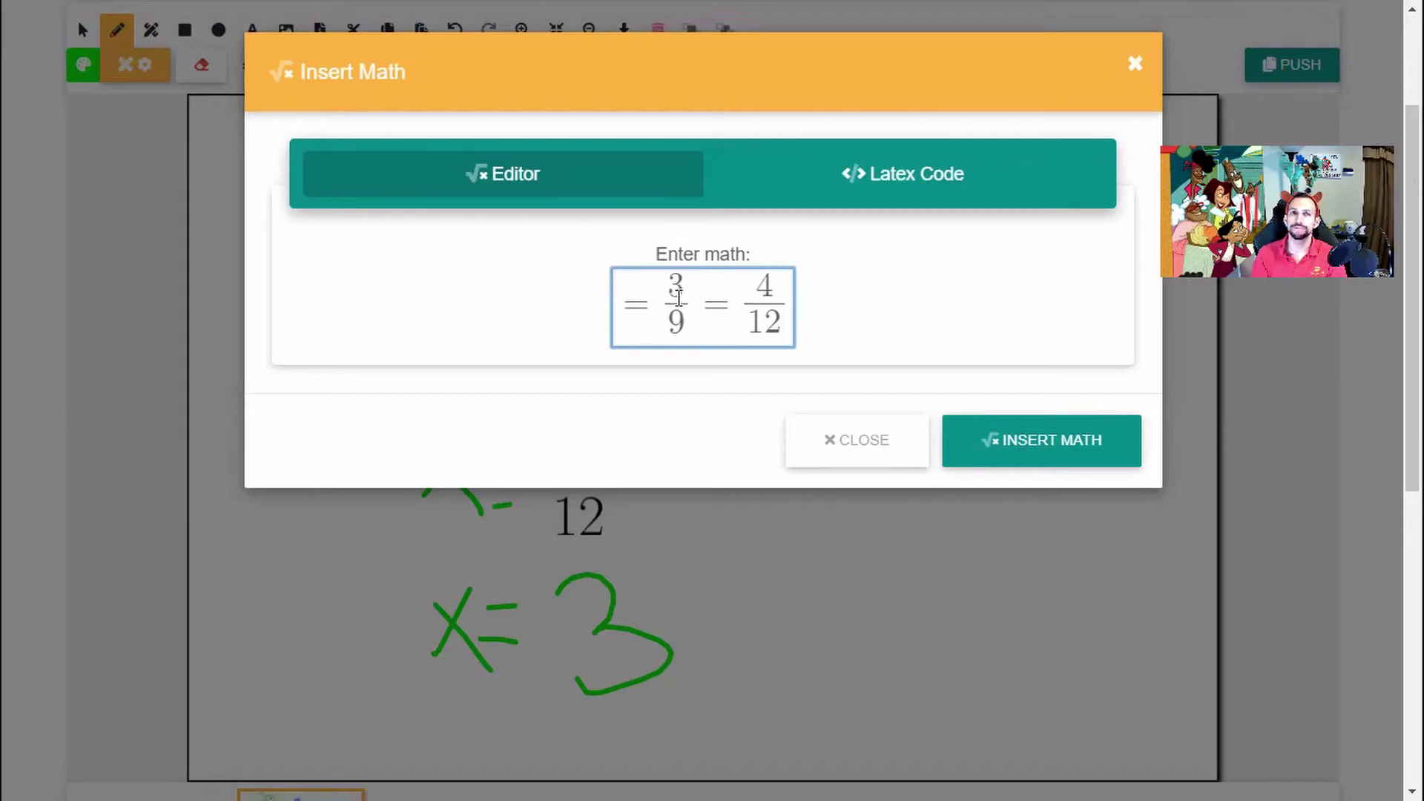
scroll(677, 297, up, 1)
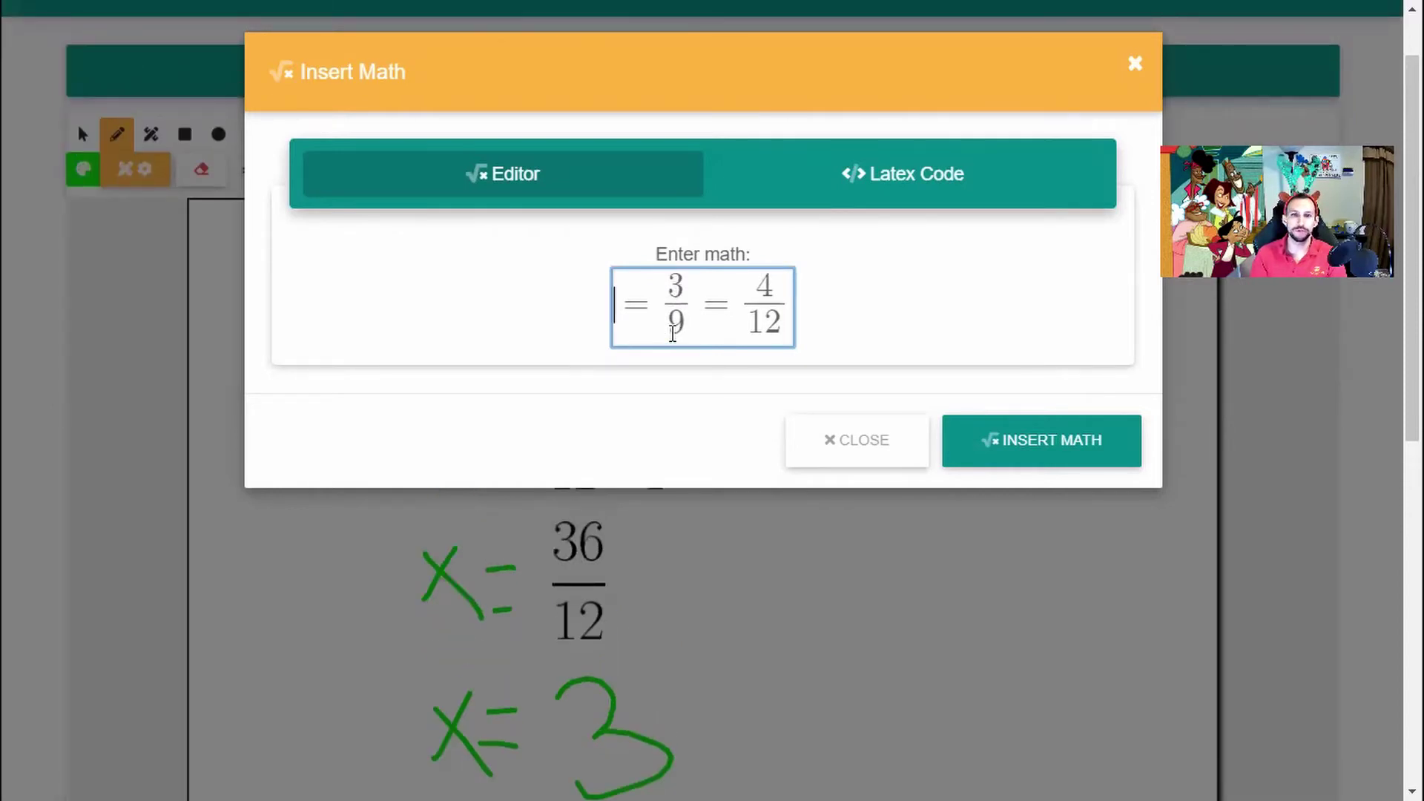
text(1 )
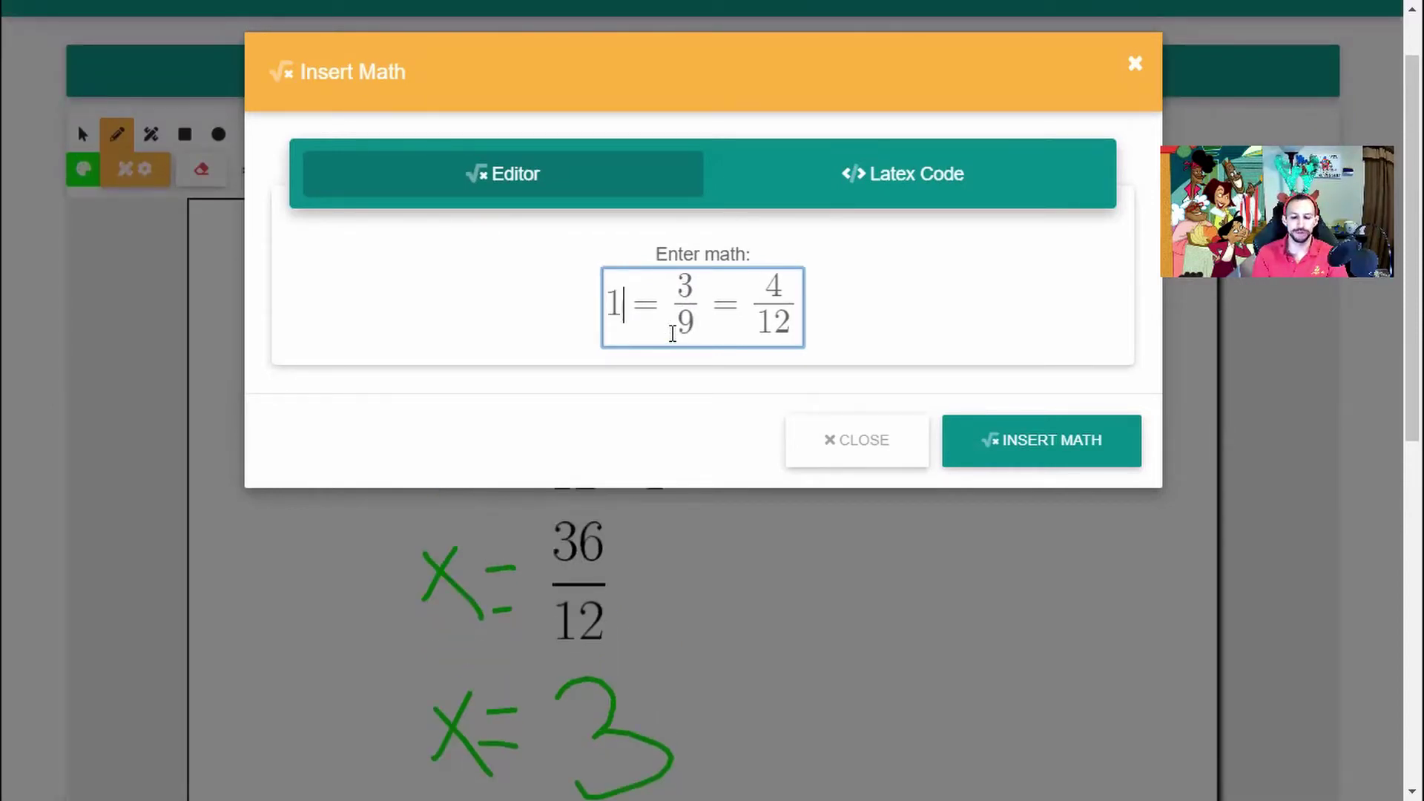
text(/3)
- Append "= 1/3" after 4/12 in the math expression, and close it without inserting it on the whiteboard
key(Right)
key(Right)
key(Right)
key(Right)
key(Right)
key(Right)
key(Right)
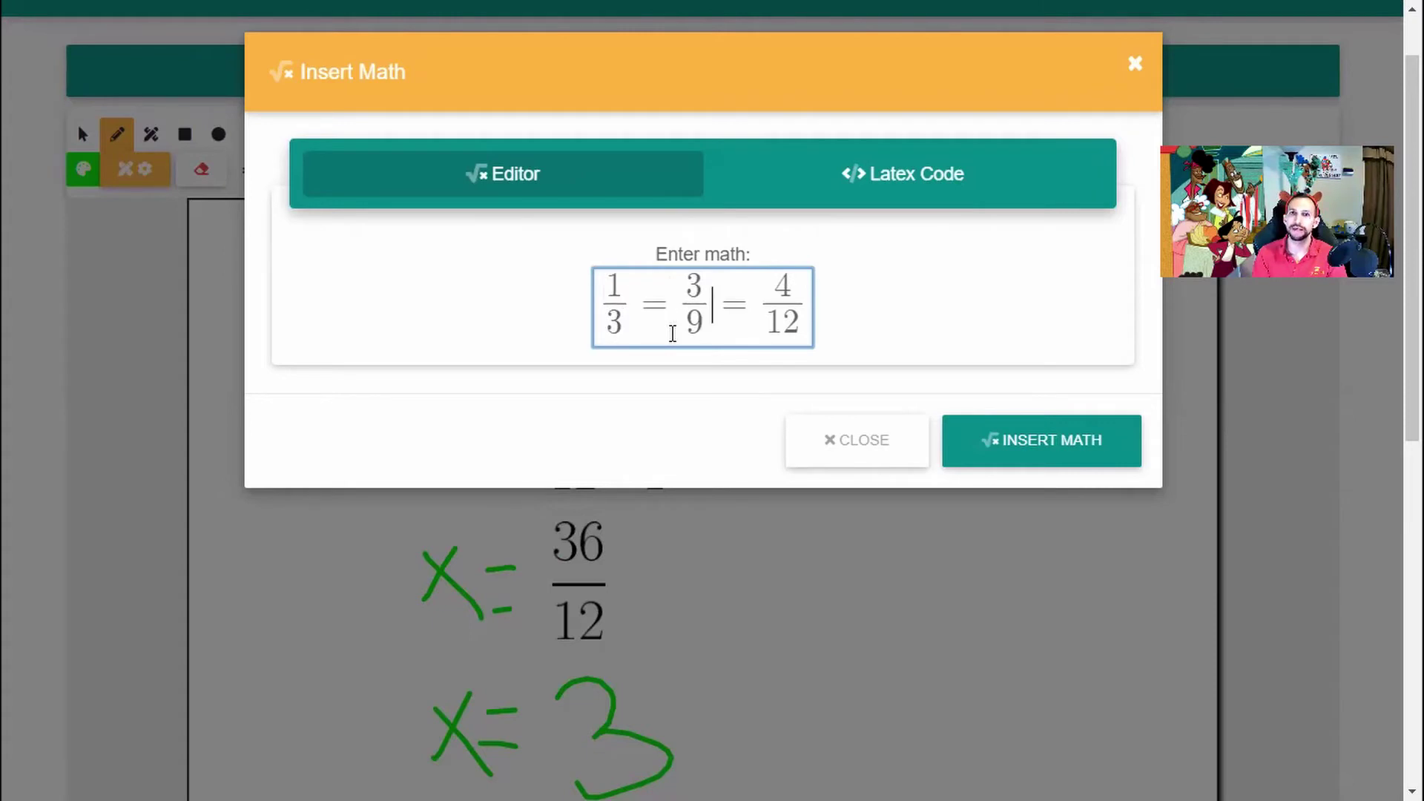
key(Right)
key(Right)
key(Right)
key(Right)
key(Right)
key(Right)
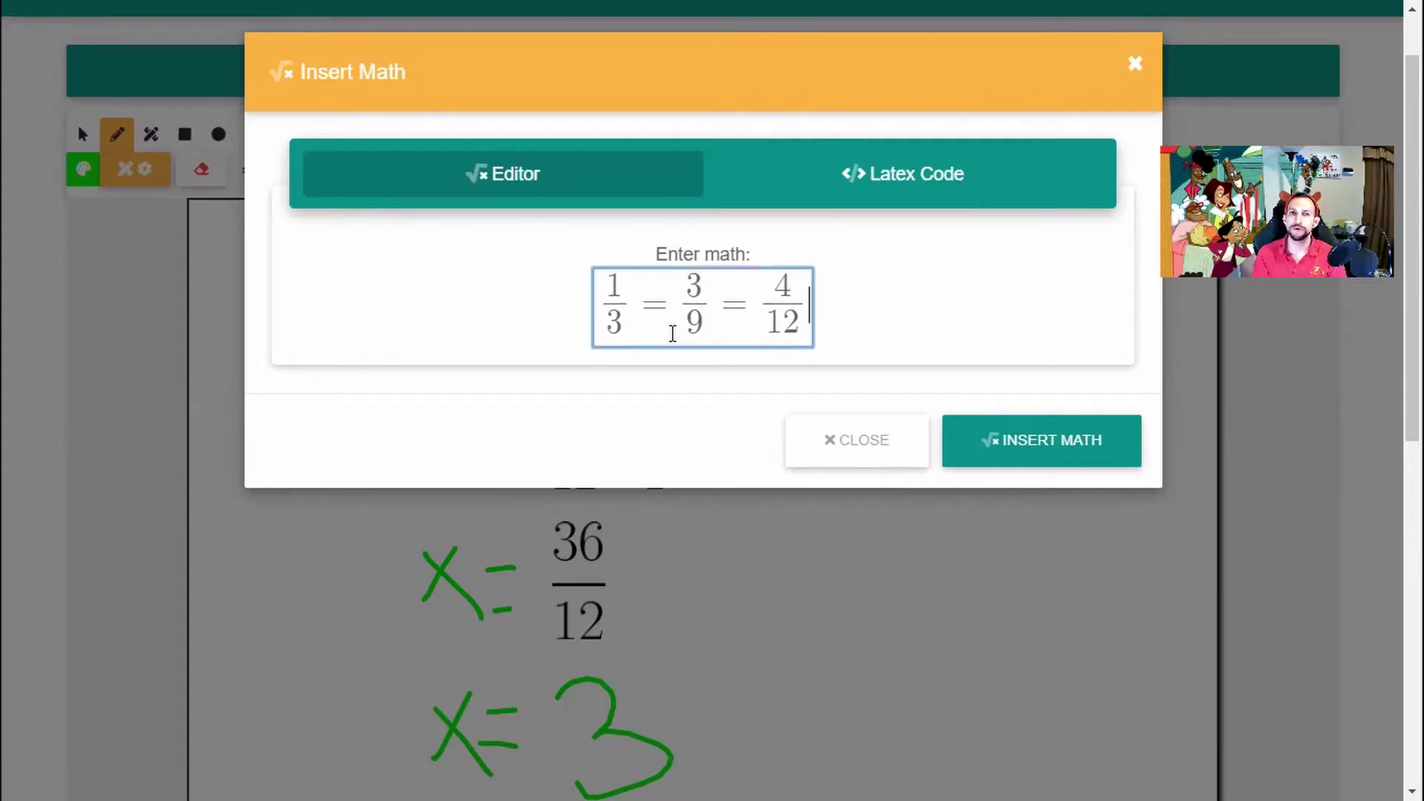
text(=)
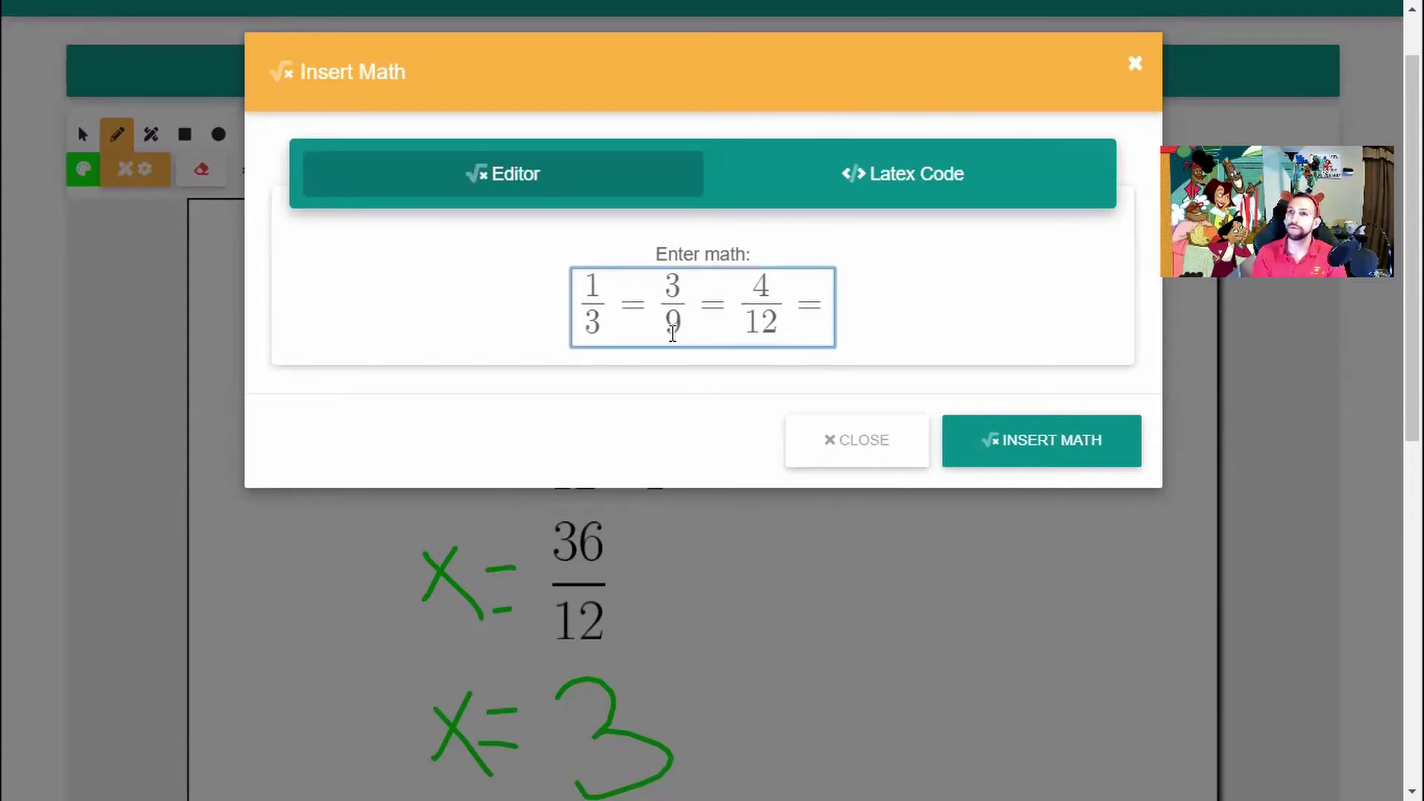
text(1)
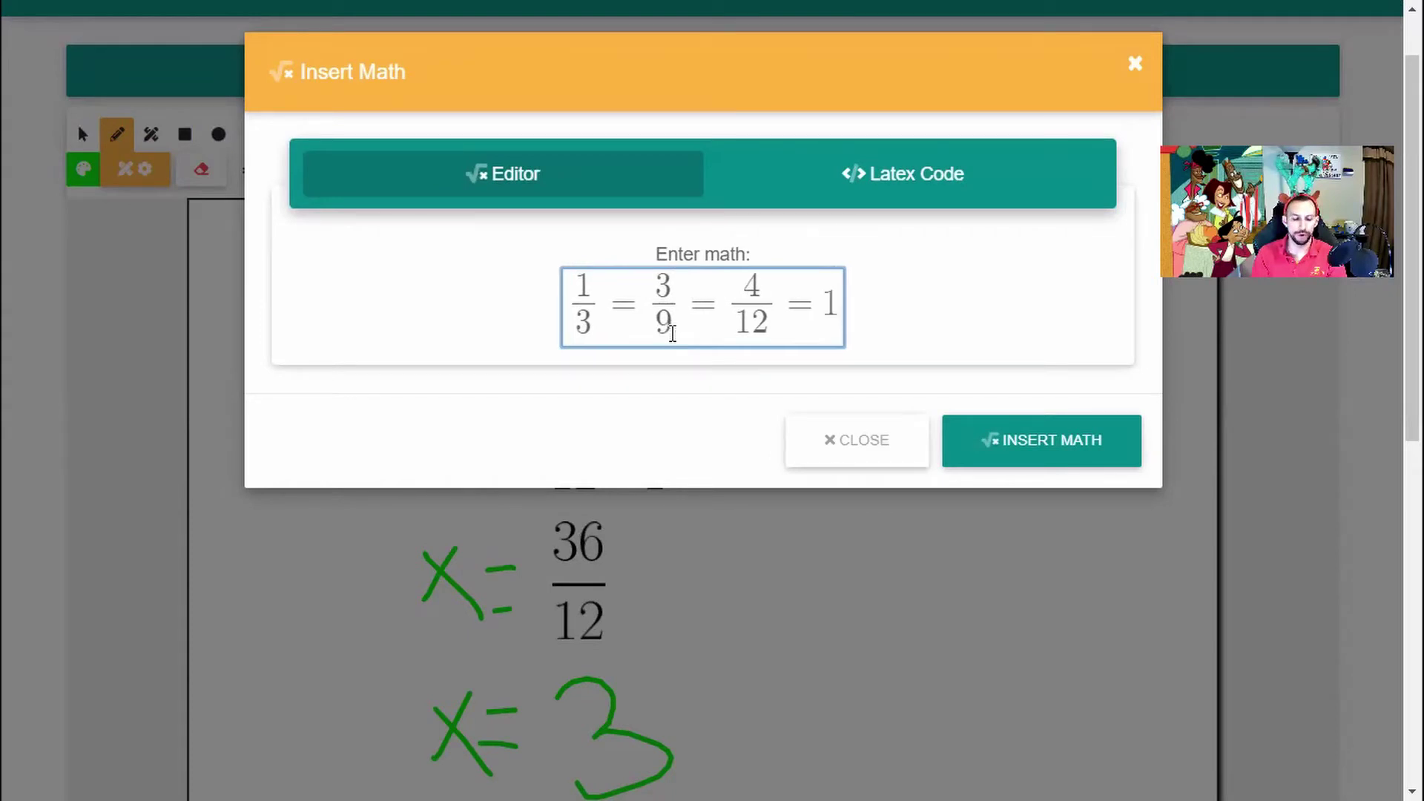
text(/3)
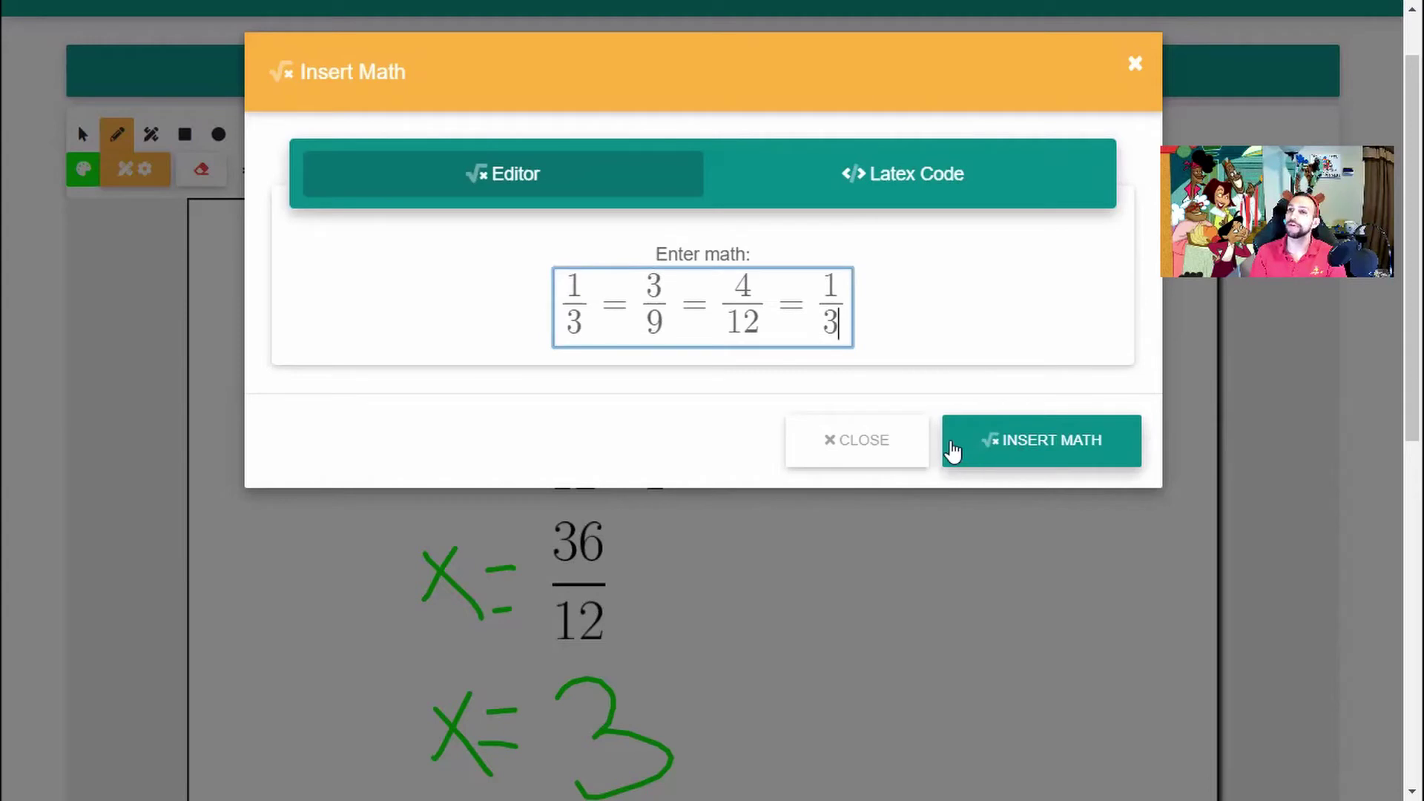
click(864, 443)
- Shrink the 2/8 = u/12 proportion to about half size, place it near the whiteboard's upper middle, and deselect it
scroll(816, 401, down, 1)
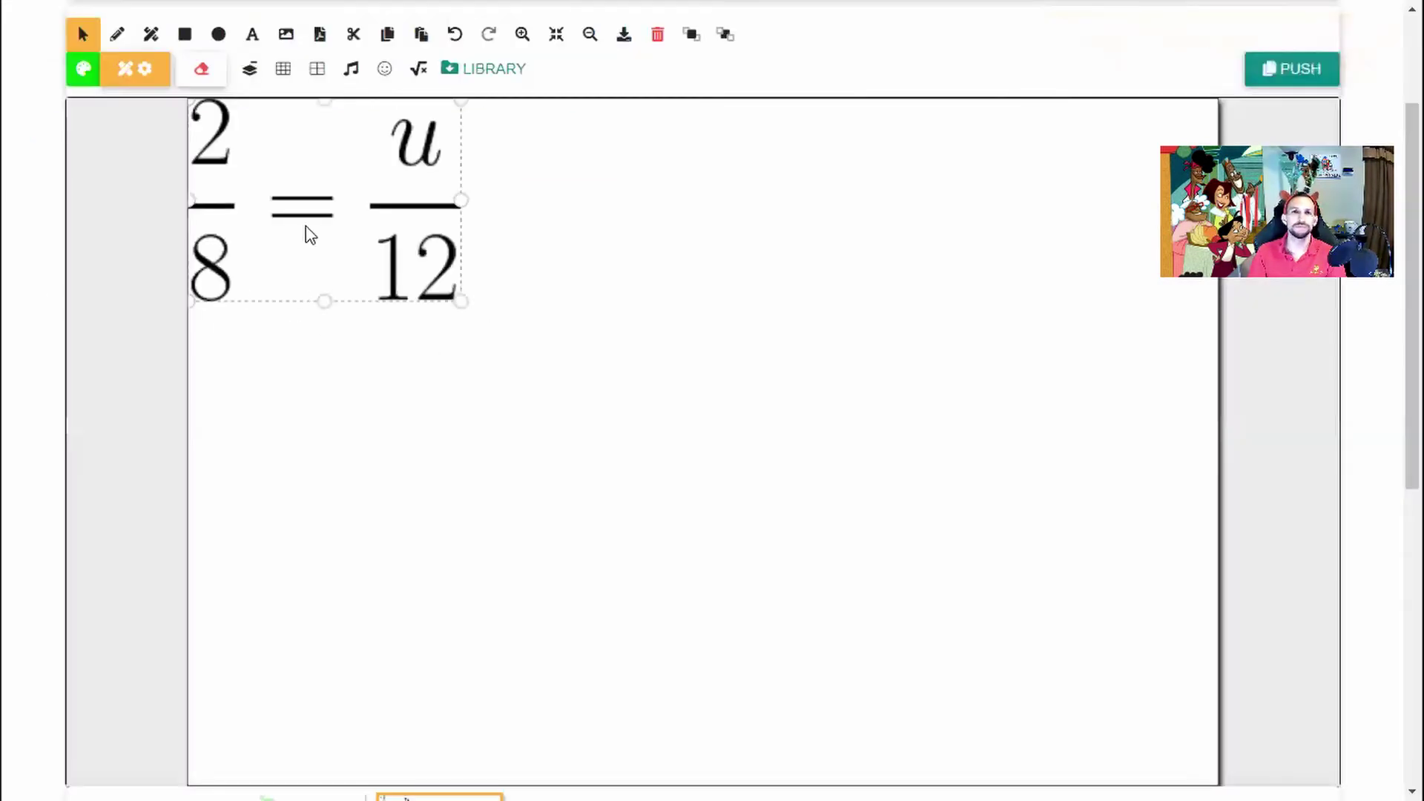
drag(305, 232, 538, 282)
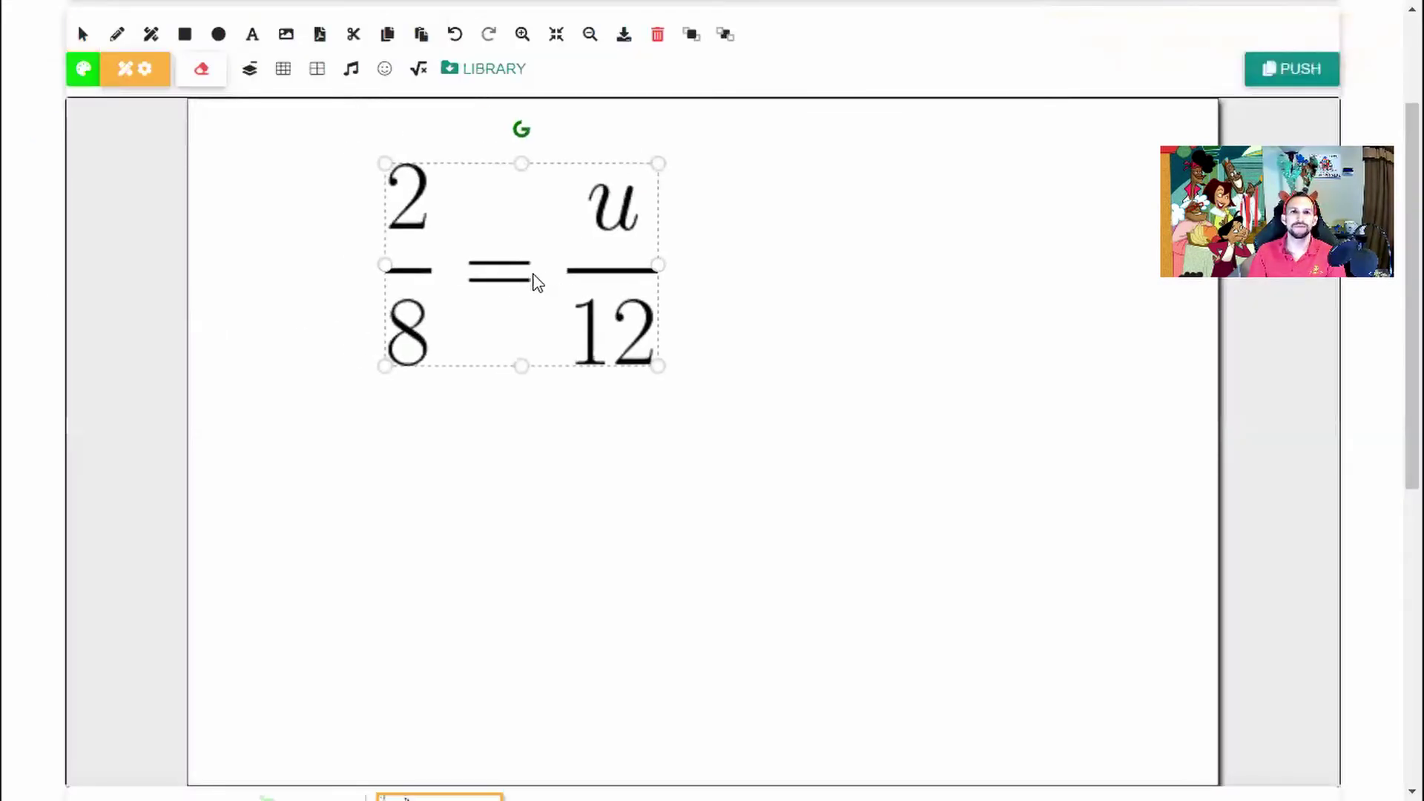
drag(657, 365, 509, 277)
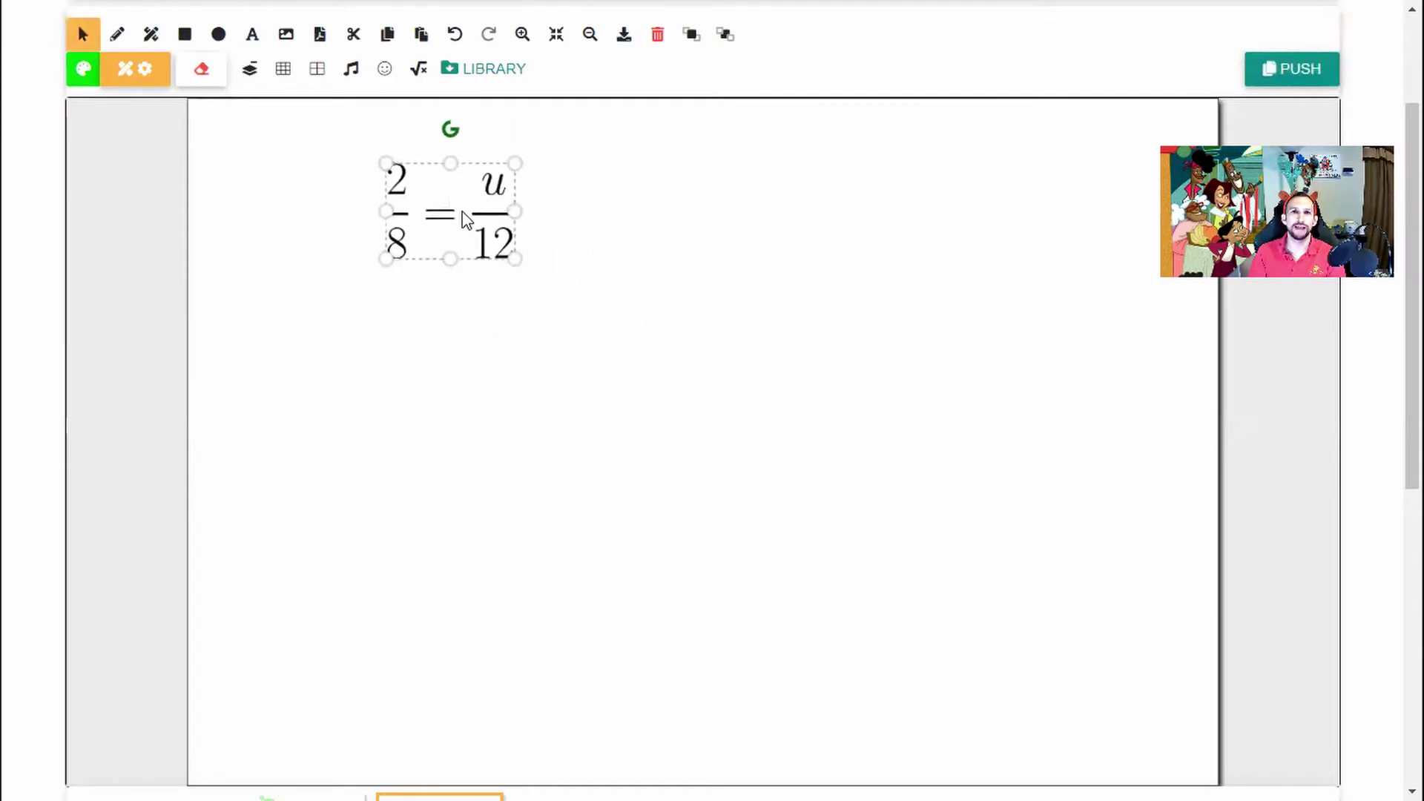
drag(465, 219, 582, 178)
click(270, 105)
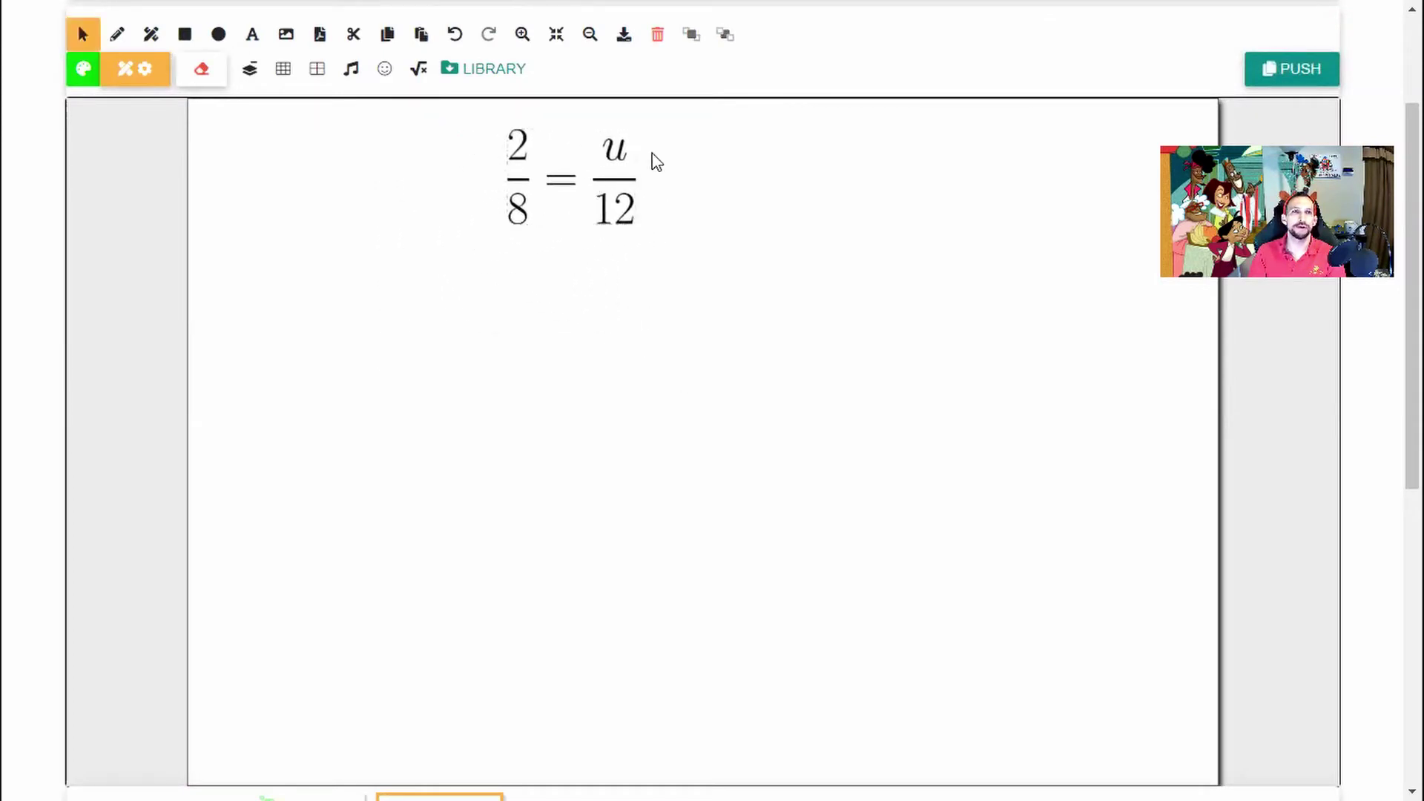
- Circle the u in u/12 in green with the pencil
click(116, 34)
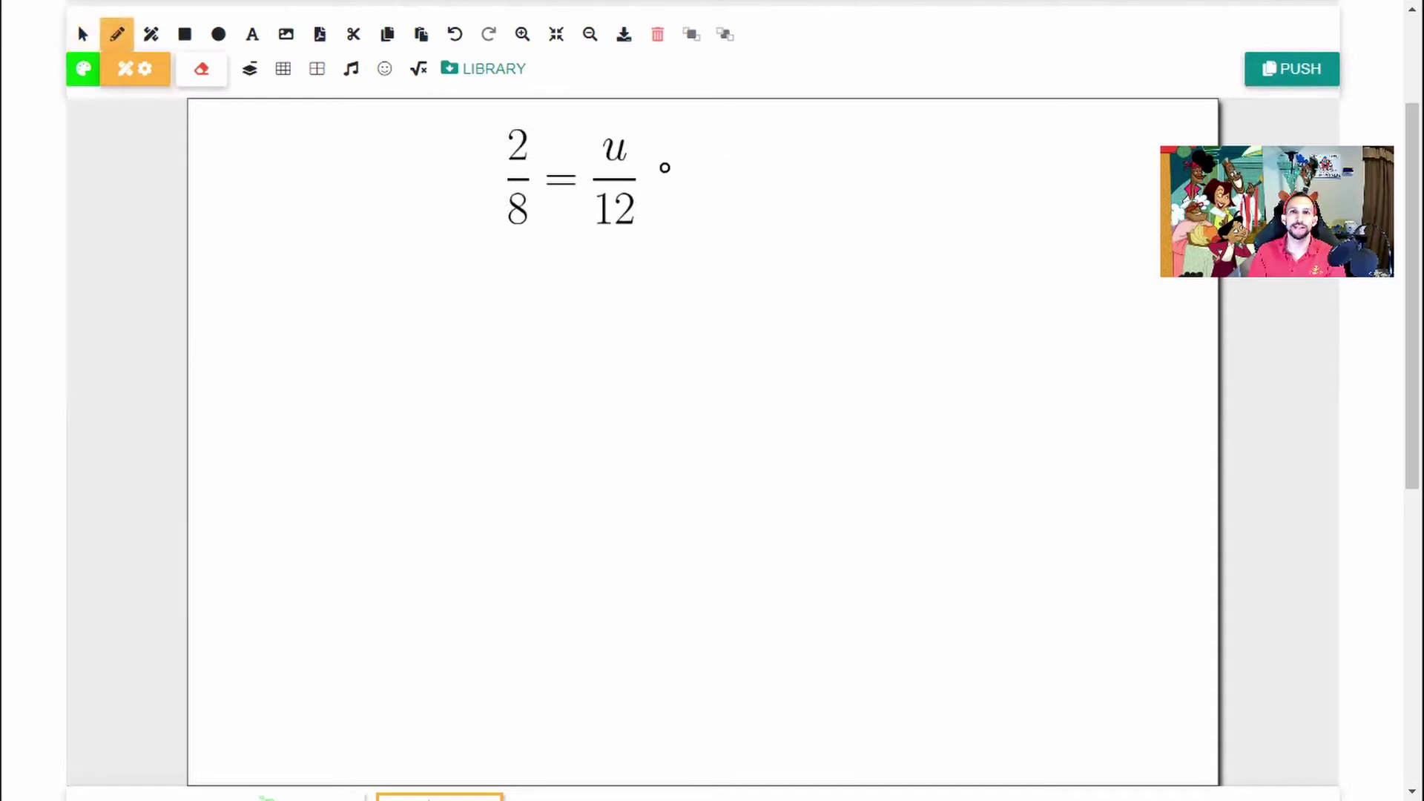
mouse_move(638, 163)
mouse_down()
mouse_move(617, 168)
mouse_move(604, 120)
mouse_move(633, 161)
mouse_up()
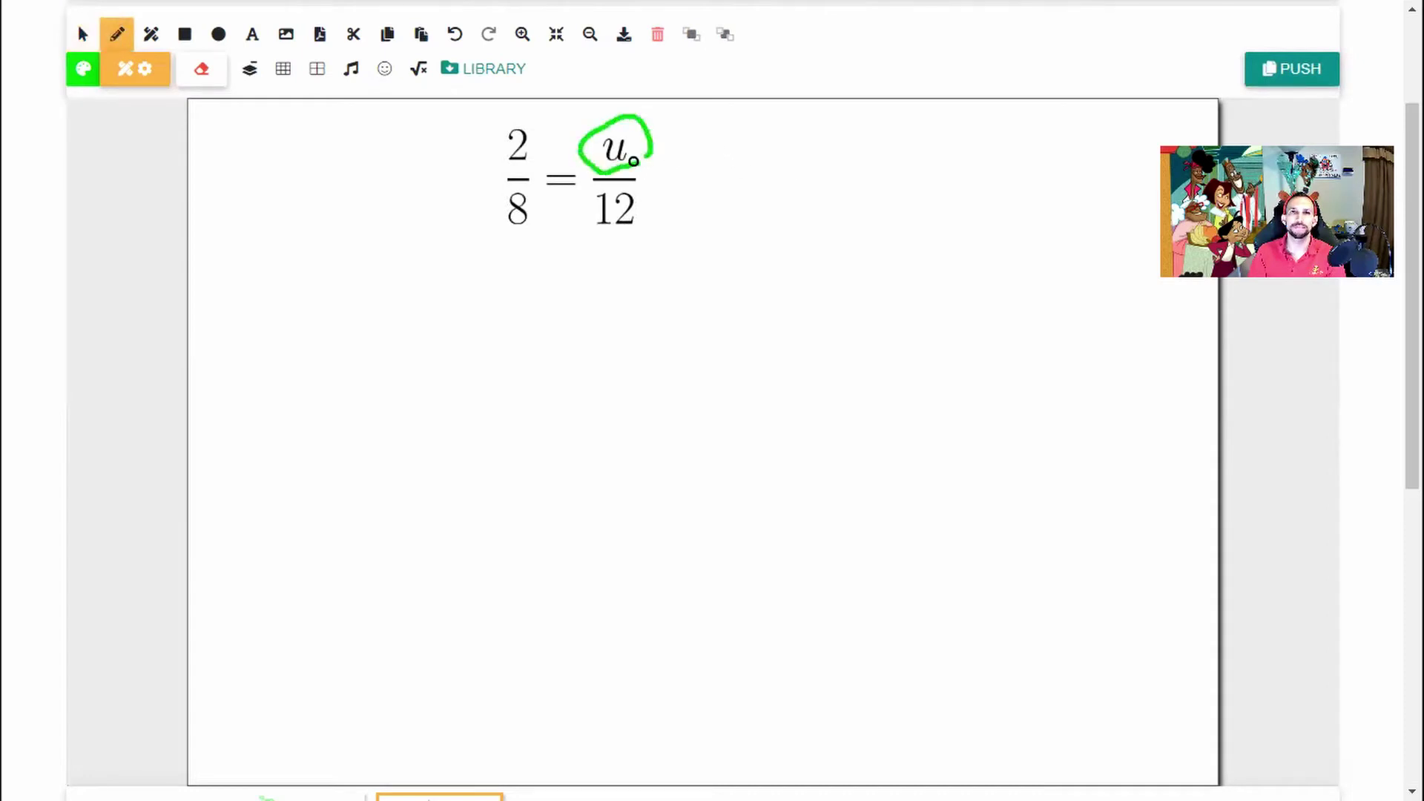
- Write a multiplication by 12 in blue on both sides of 2/8 = u/12 and cross out the two 12s beside u
click(85, 69)
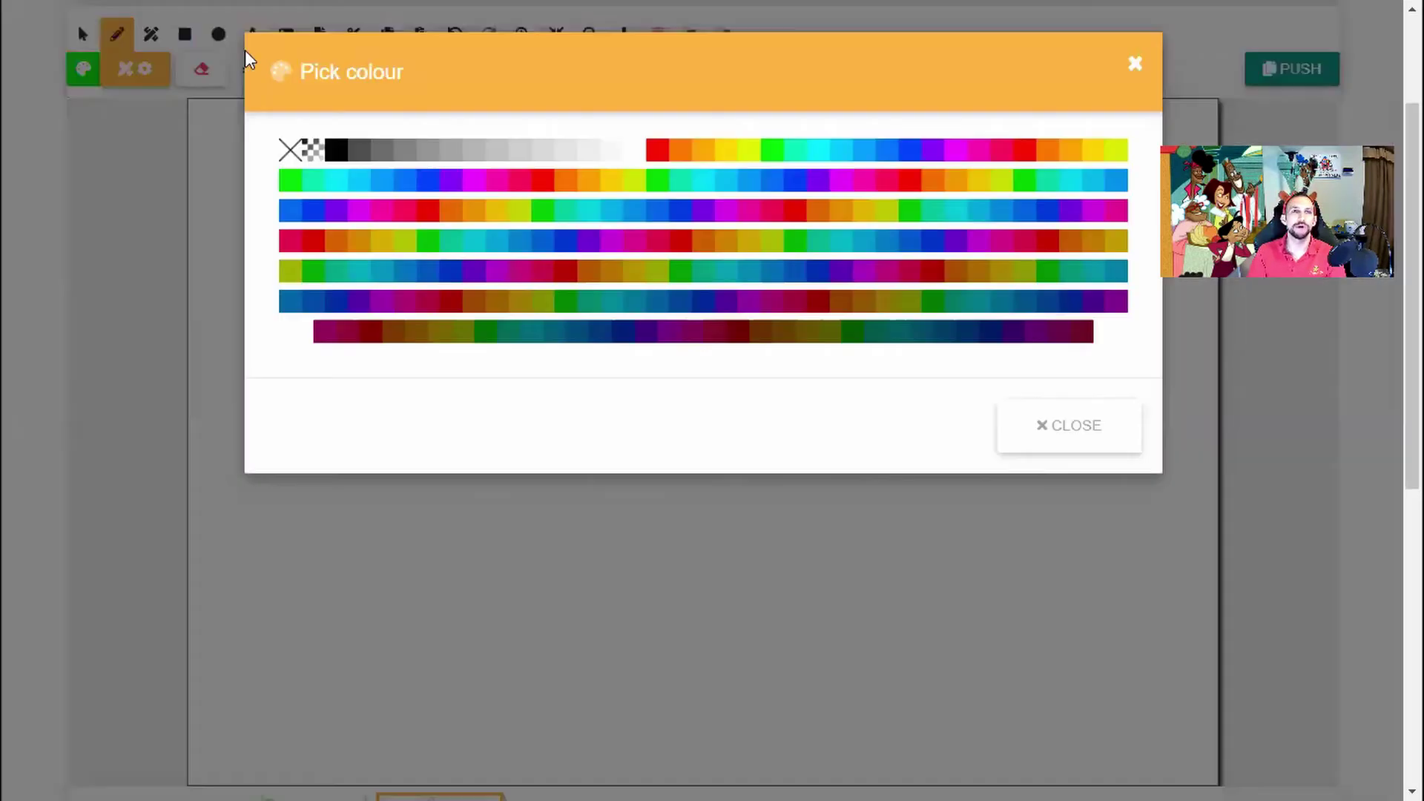
click(429, 180)
click(677, 182)
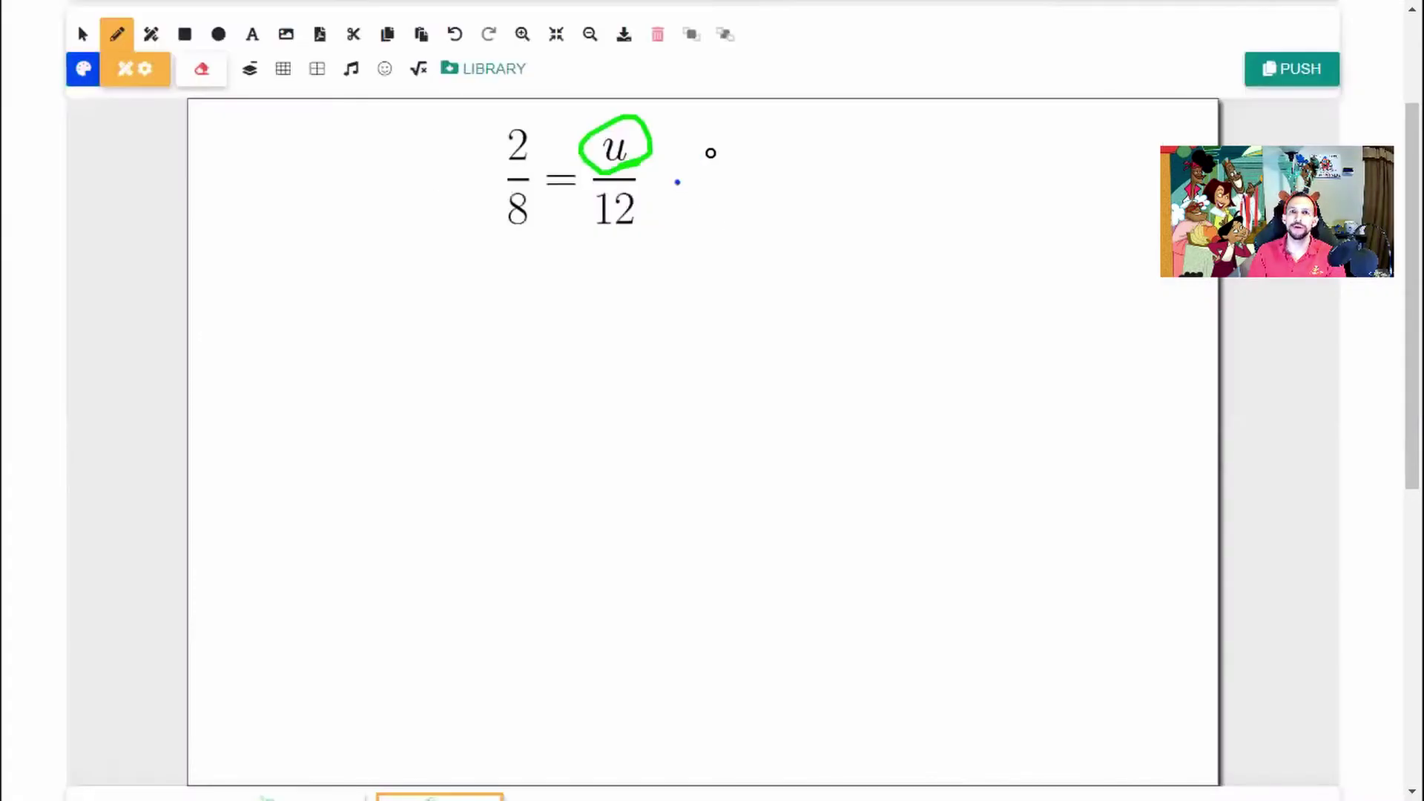
drag(692, 154, 691, 204)
drag(728, 193, 755, 199)
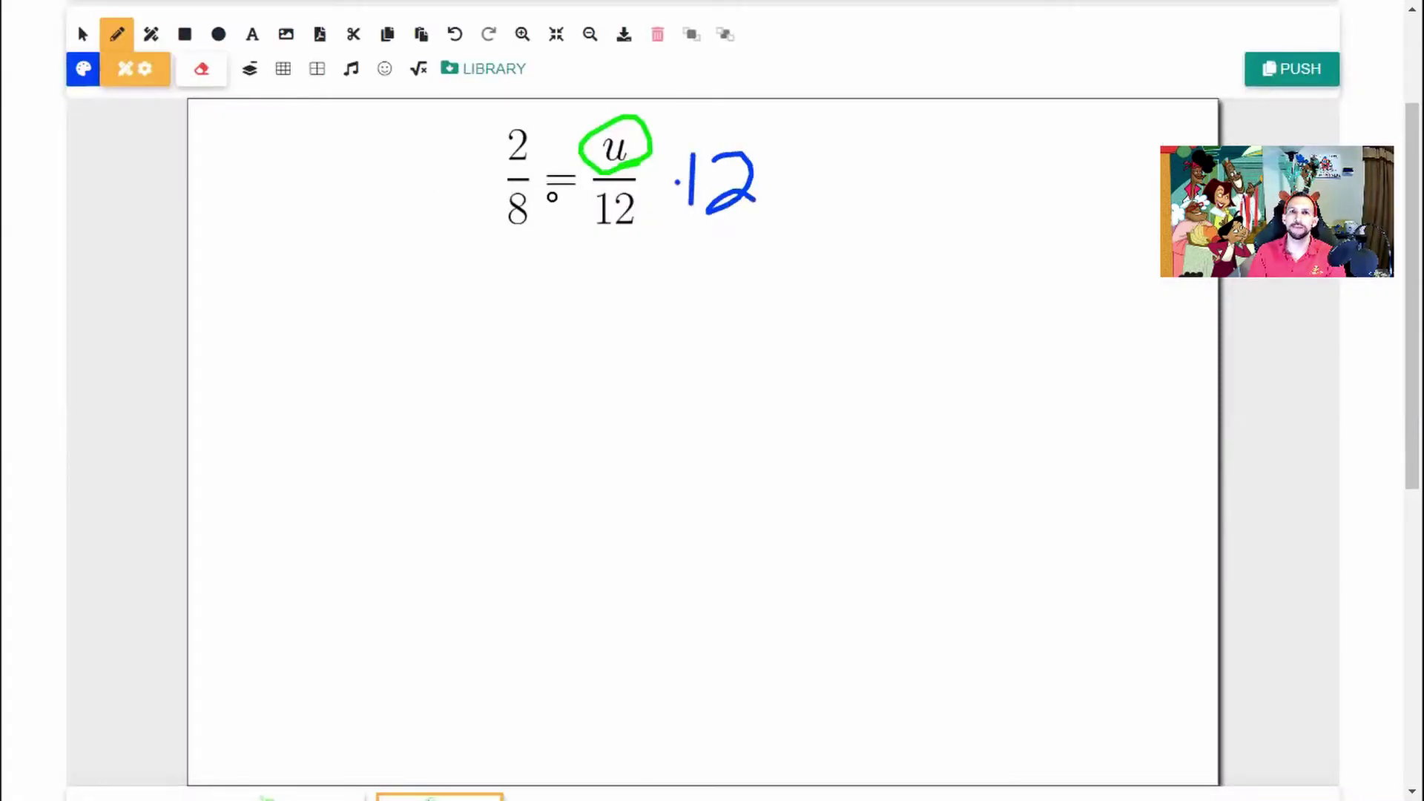
mouse_move(382, 148)
mouse_down()
mouse_move(387, 199)
mouse_move(450, 194)
mouse_up()
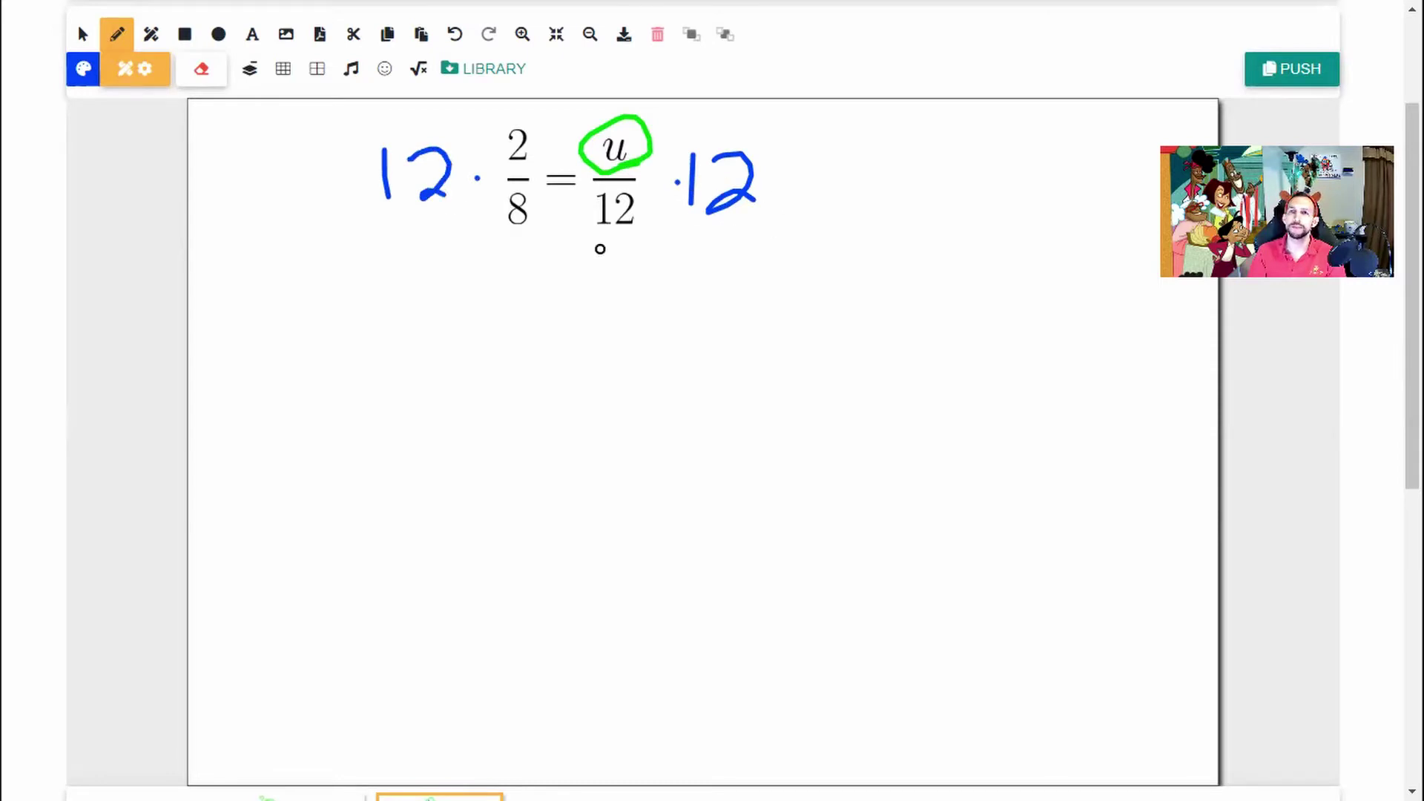
mouse_move(592, 236)
mouse_down()
mouse_move(634, 195)
mouse_move(764, 157)
mouse_up()
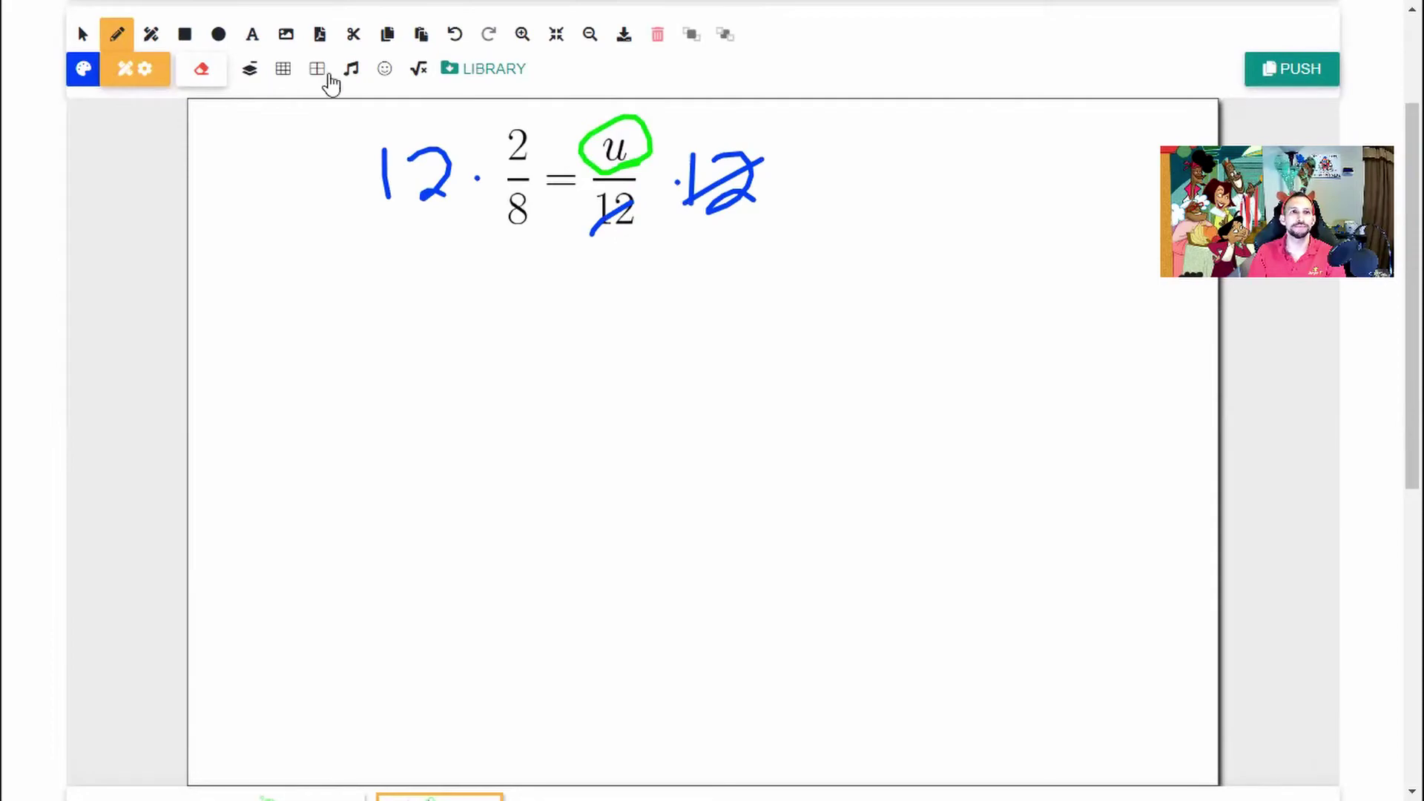
- Start a new math expression from 2/8 = u/12 and change it to 12/1 · 2/8 = u
click(420, 69)
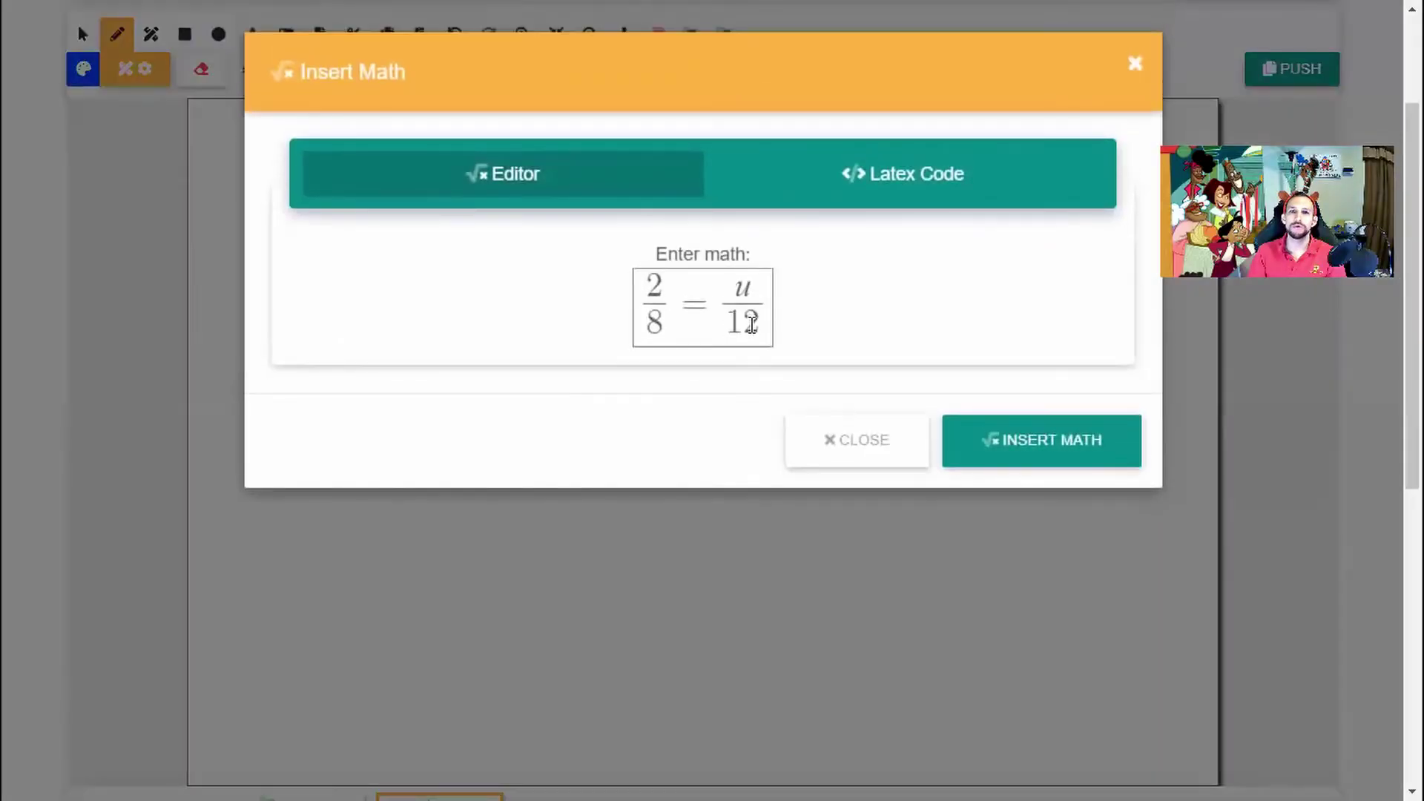
click(751, 324)
key(BackSpace)
key(BackSpace)
key(BackSpace)
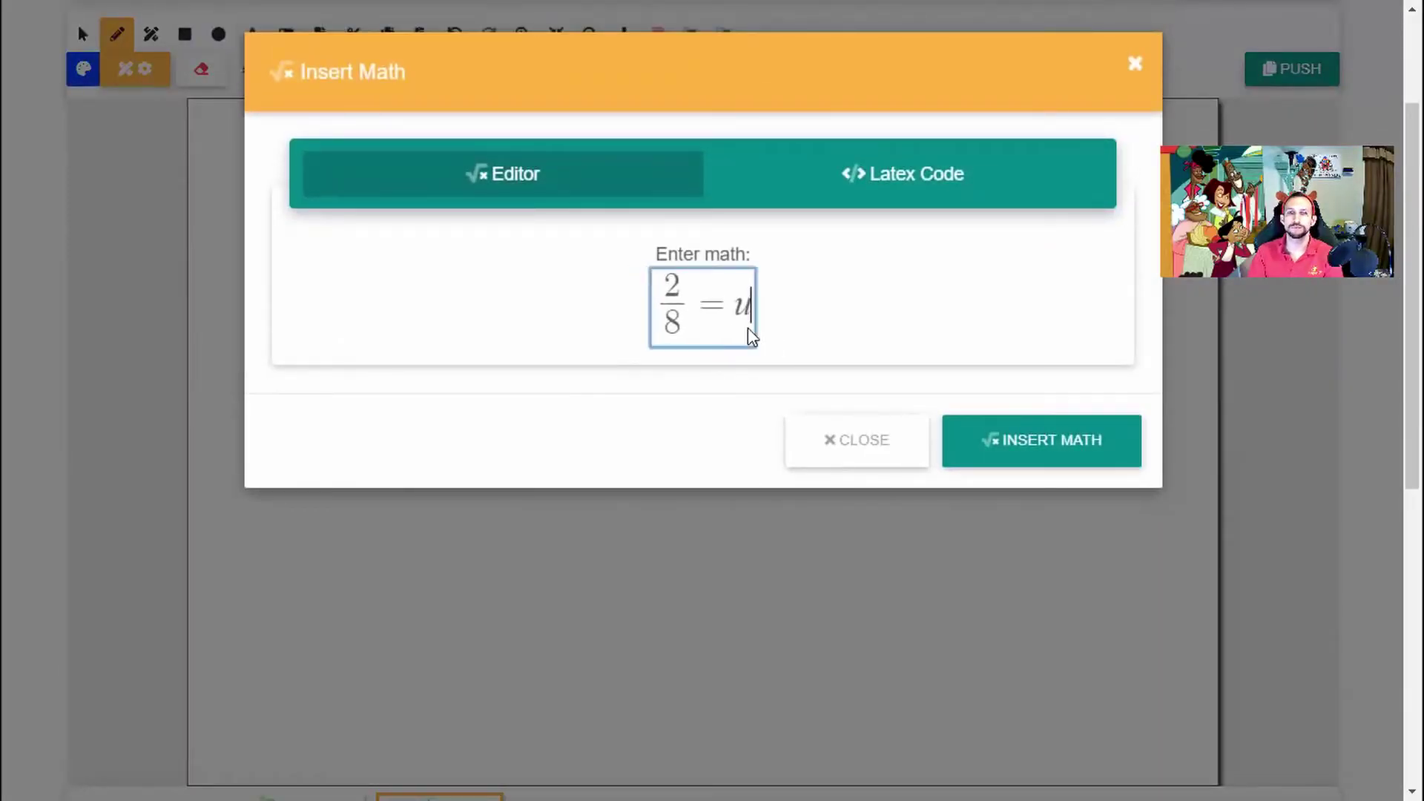
key(Home)
key(Right)
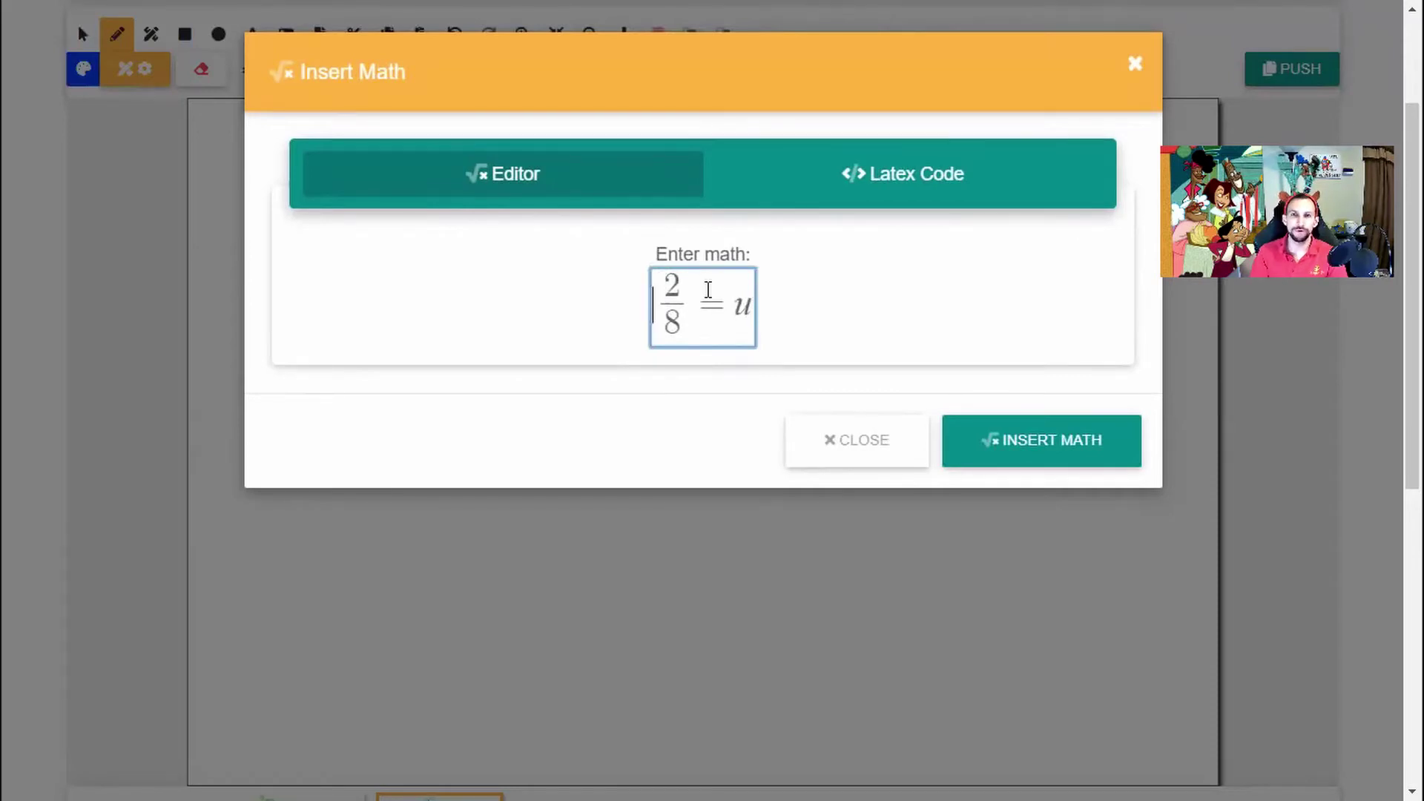
text(12)
text(*)
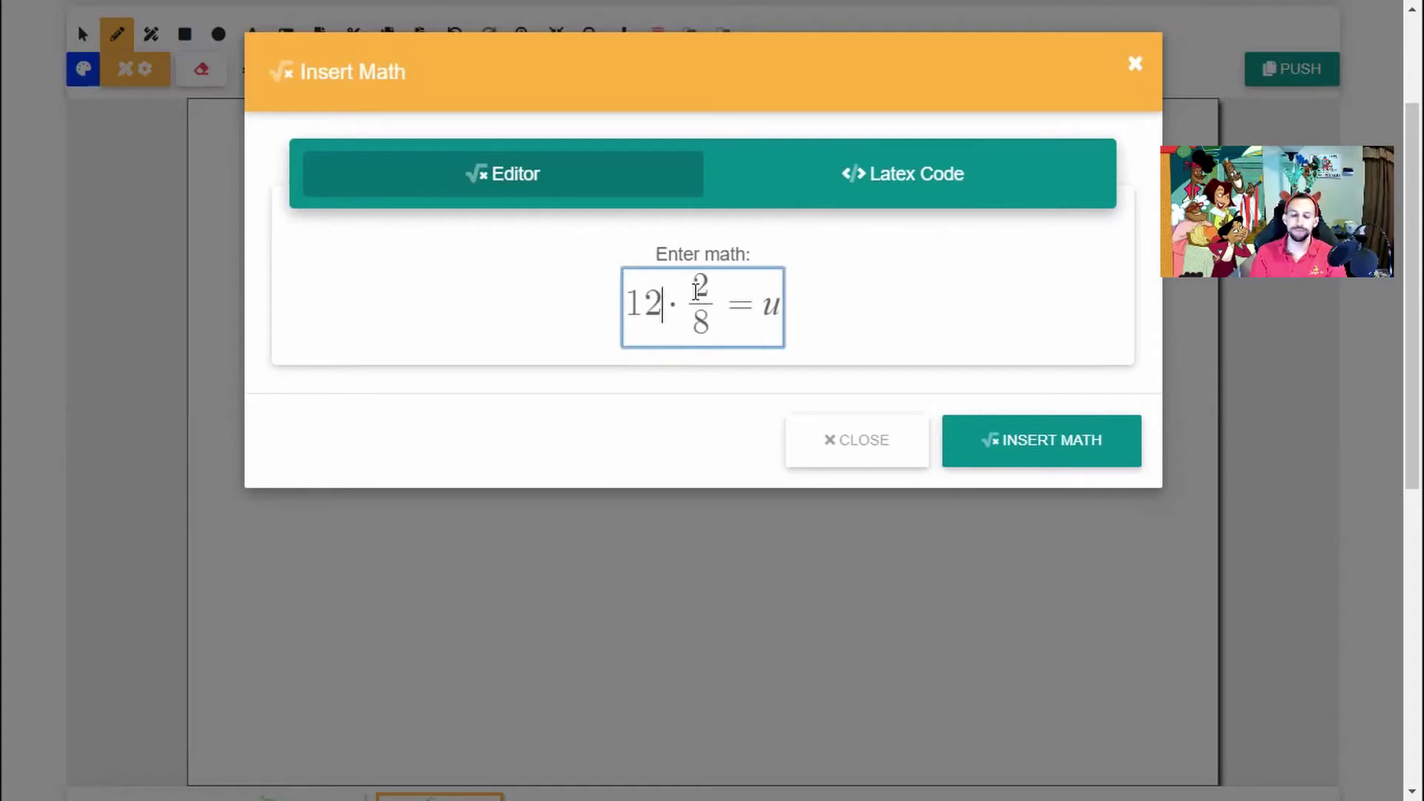
text(/1)
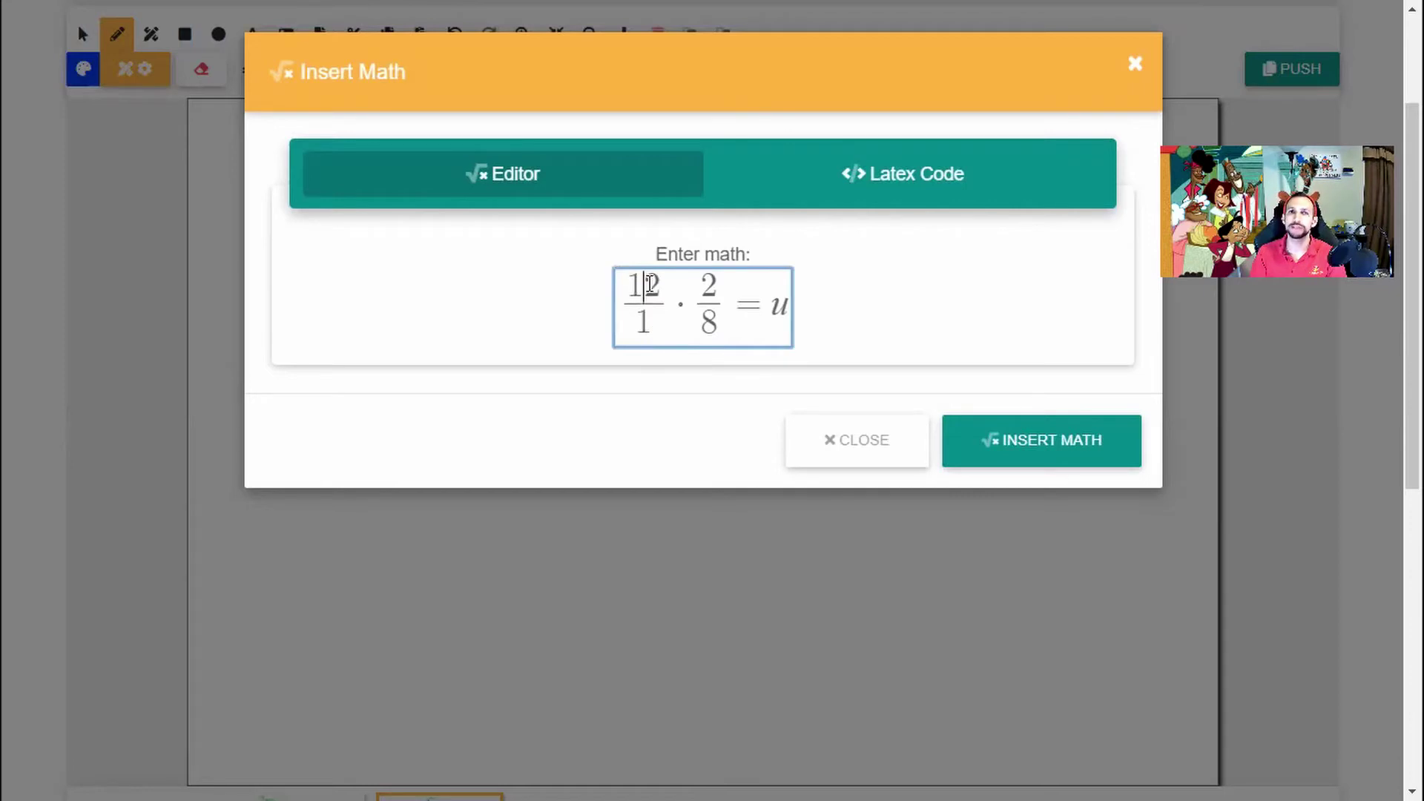
- Combine 12/1 · 2/8 into the single fraction 24/8 and insert 24/8 = u below the original proportion
click(651, 286)
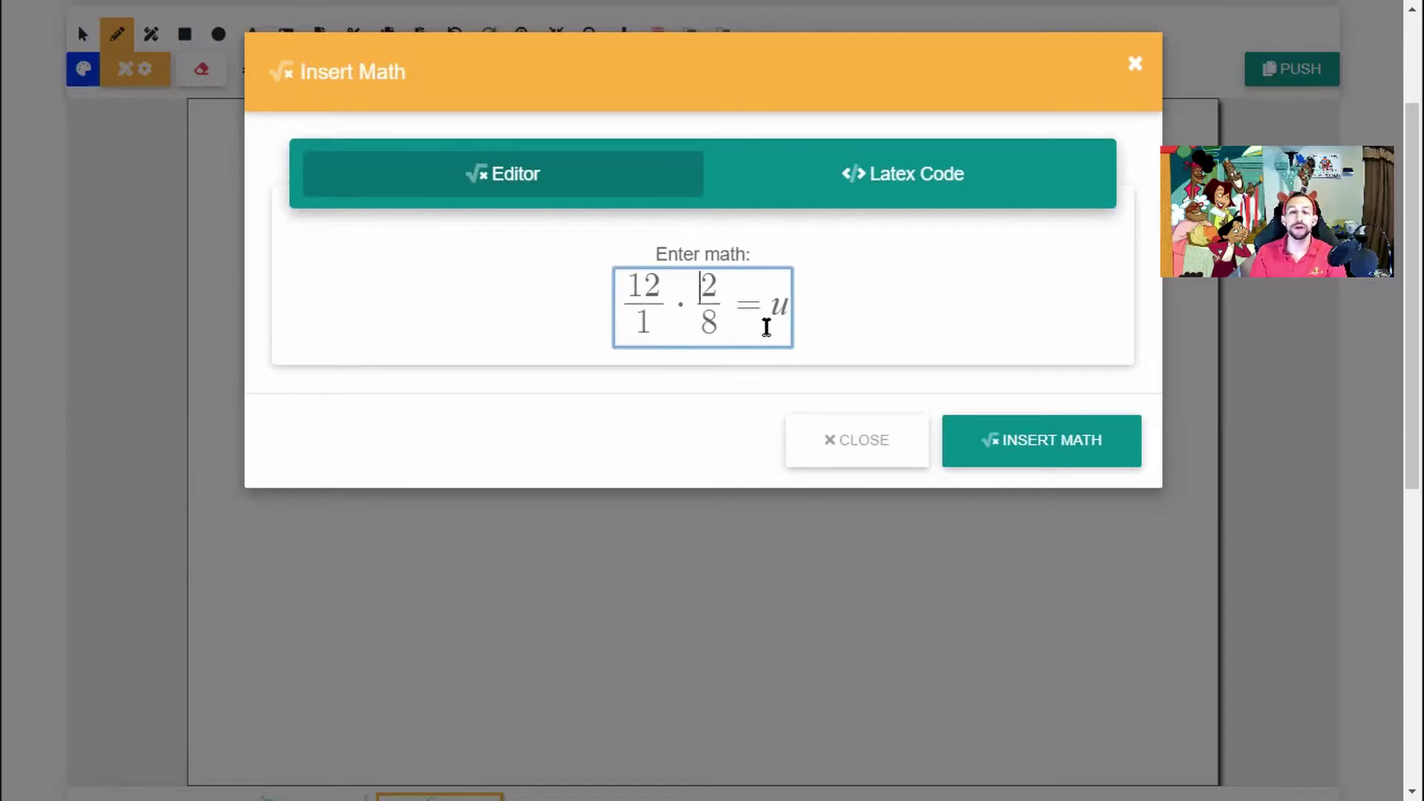
key(shift+Right)
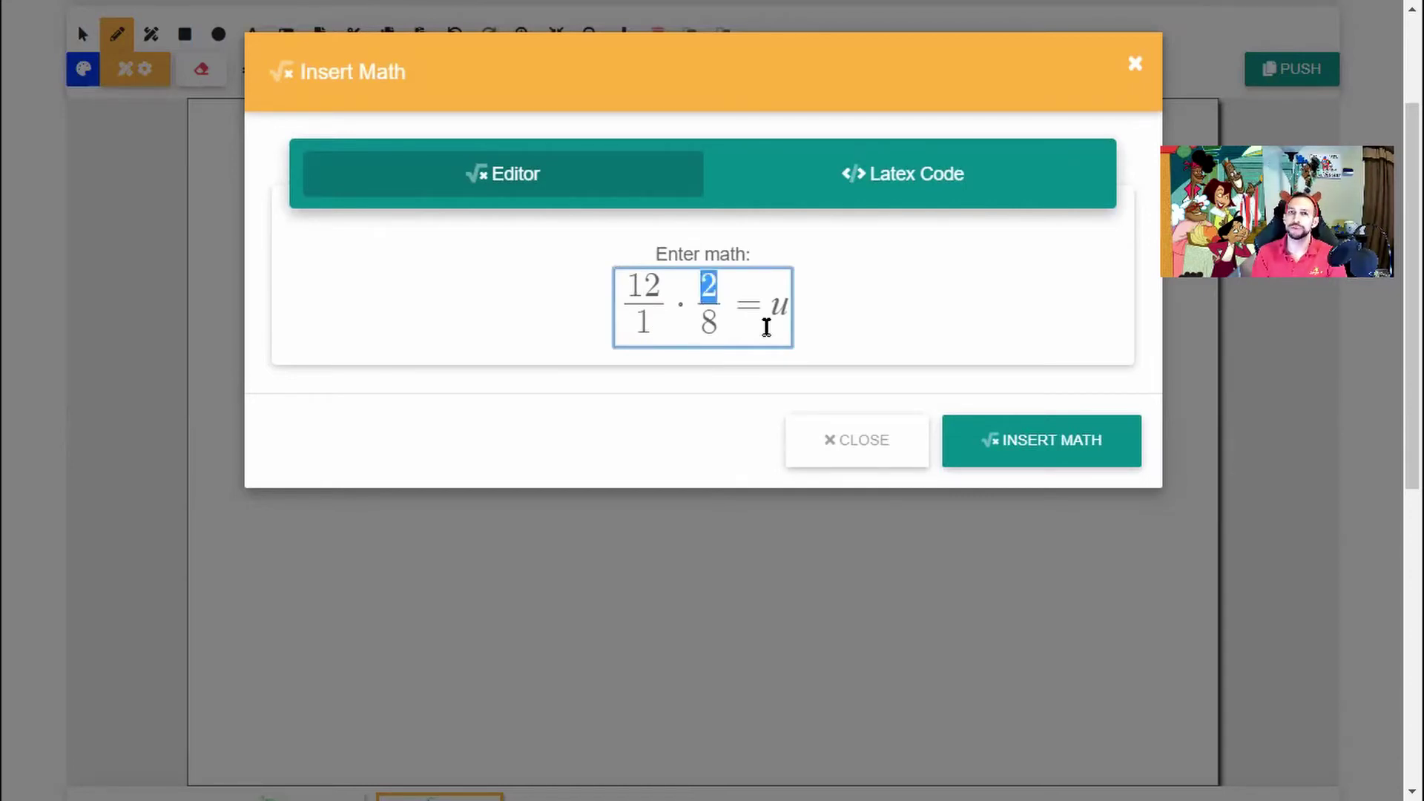
key(Right)
text(4)
key(Left)
key(Left)
key(Left)
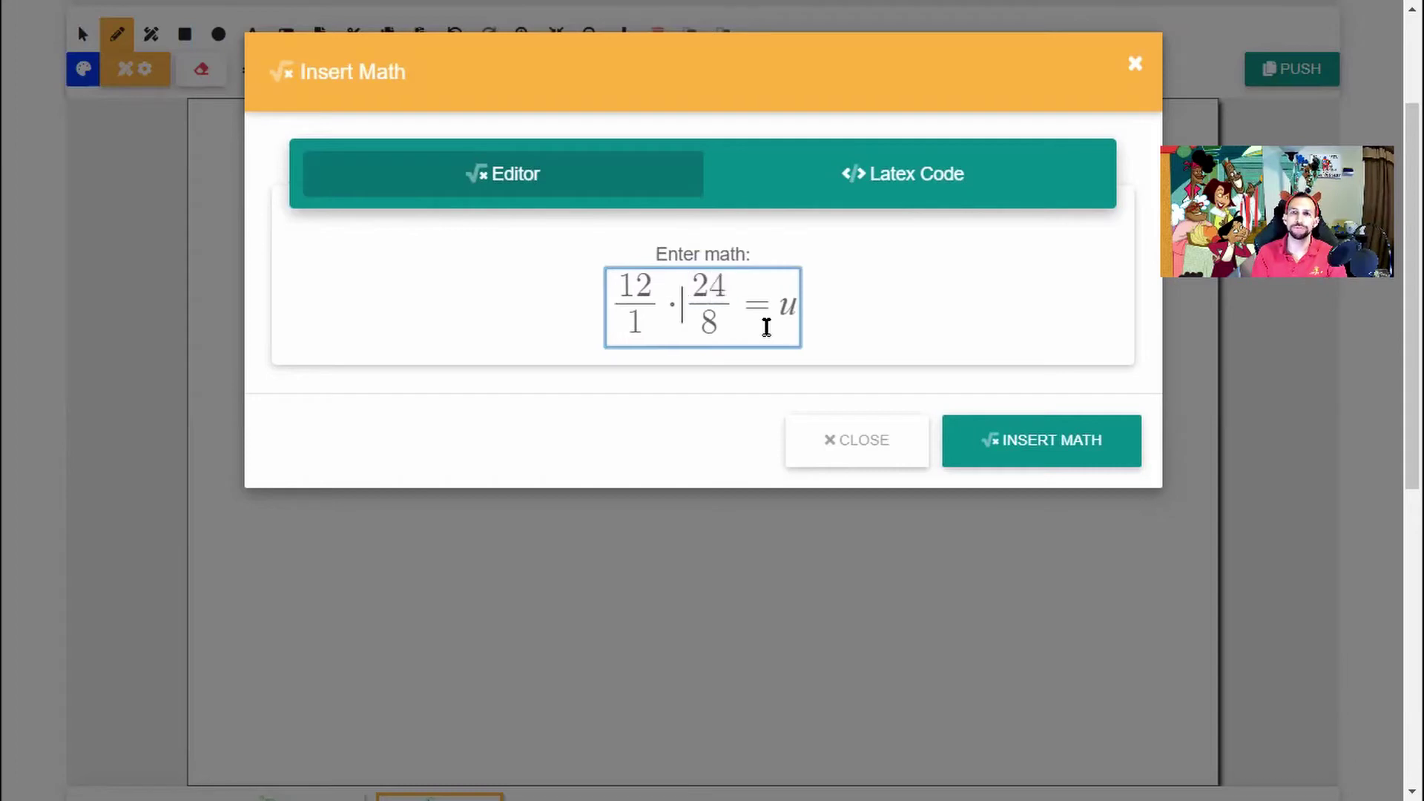
key(shift+Left)
key(shift+Left)
key(BackSpace)
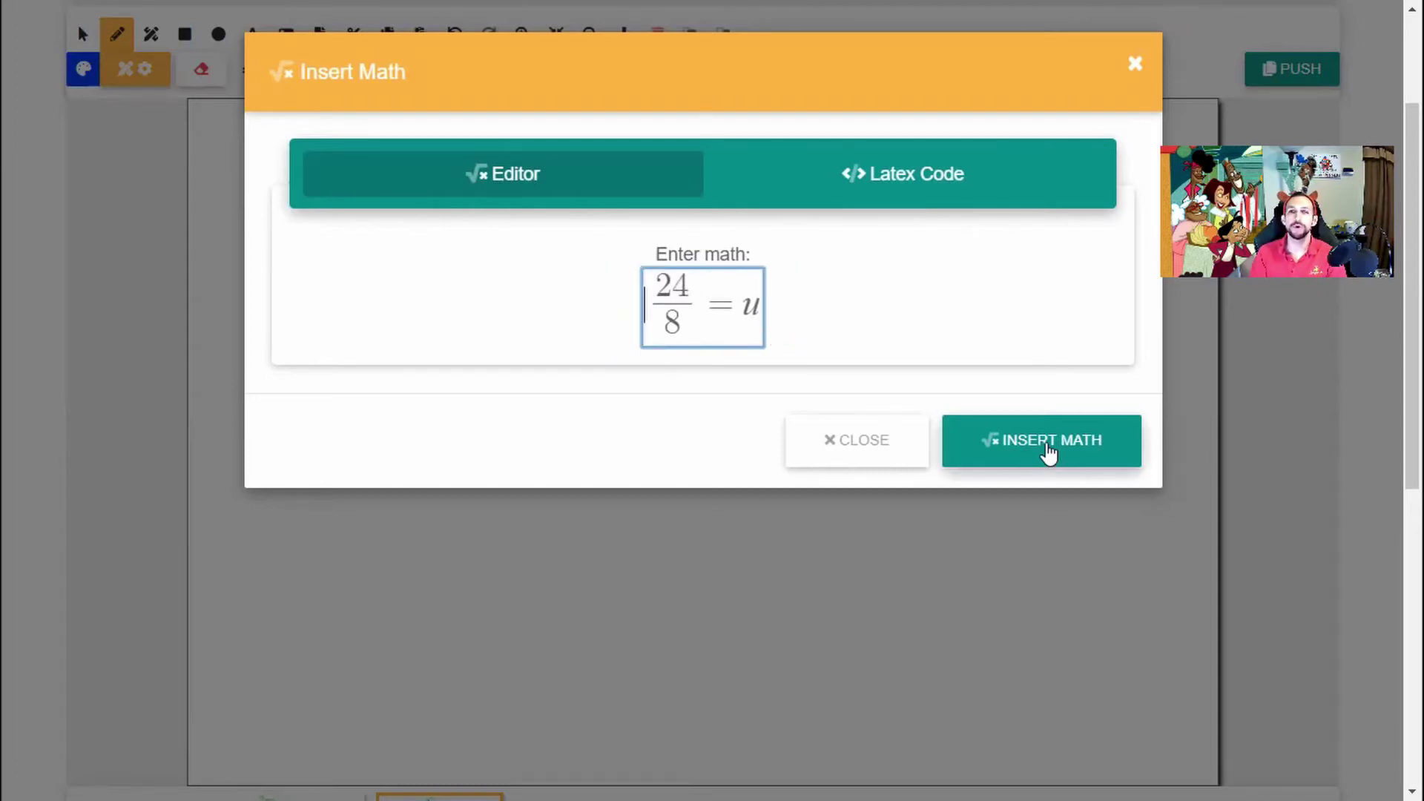
click(1048, 453)
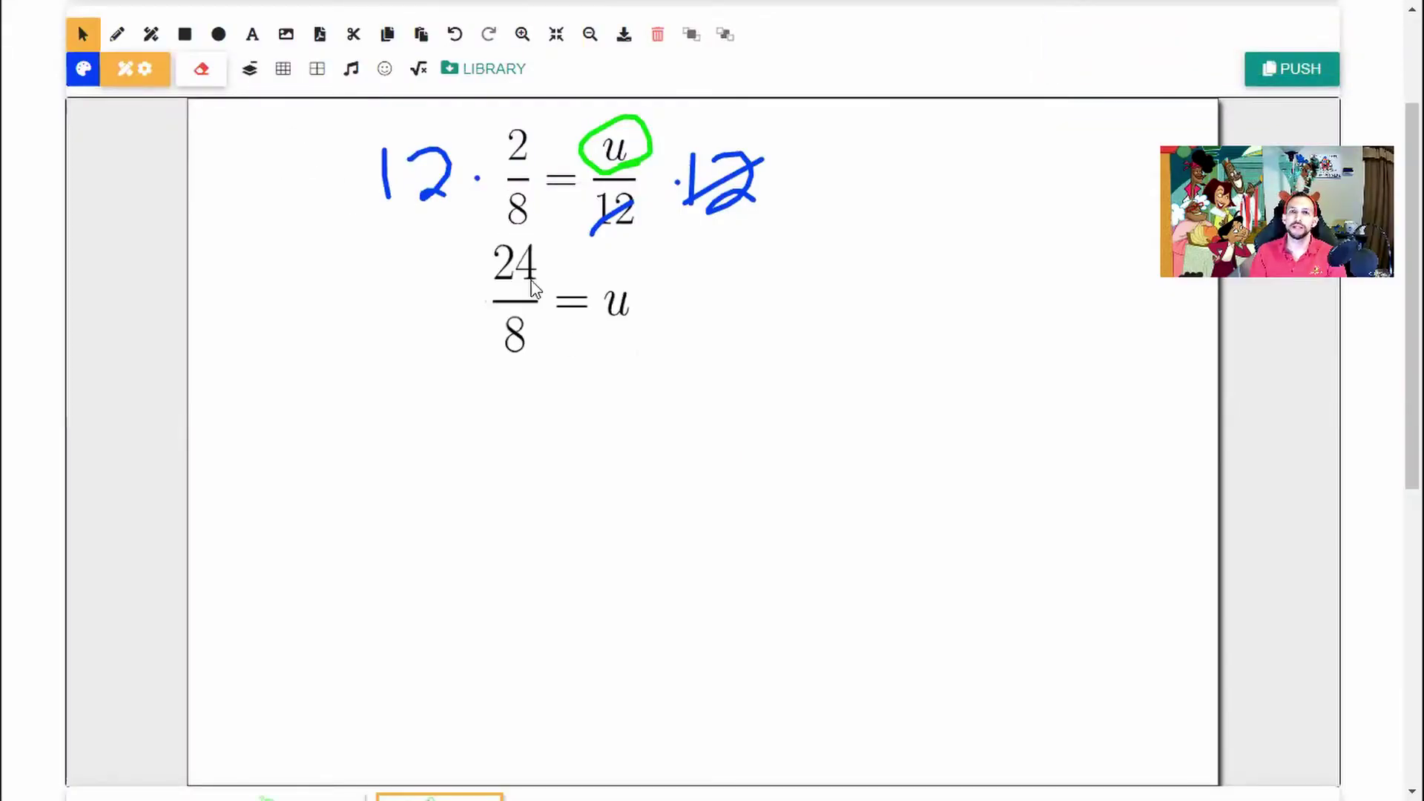
- Replace 24/8 with 3 in the math expression and insert 3 = u below 24/8 = u
click(418, 68)
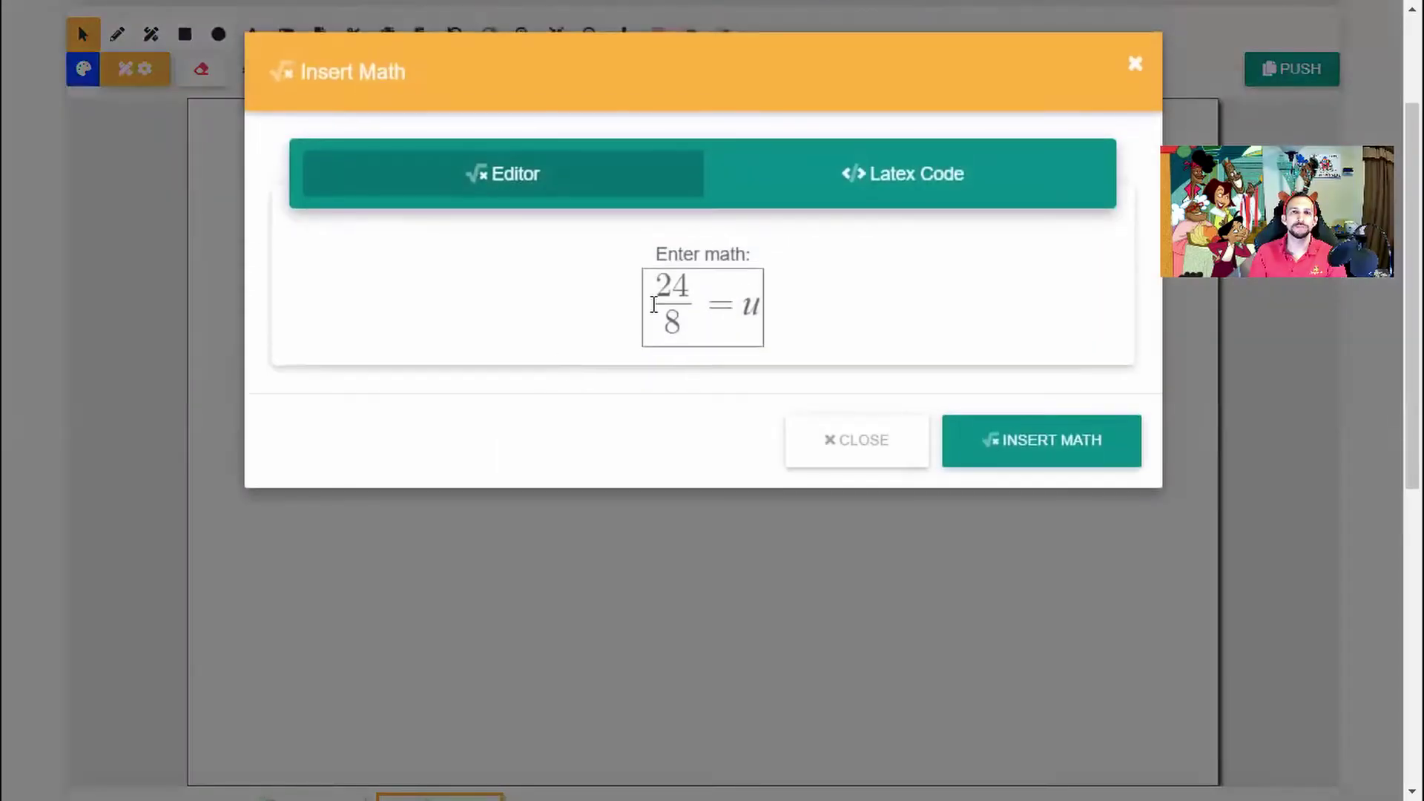
drag(691, 321, 652, 291)
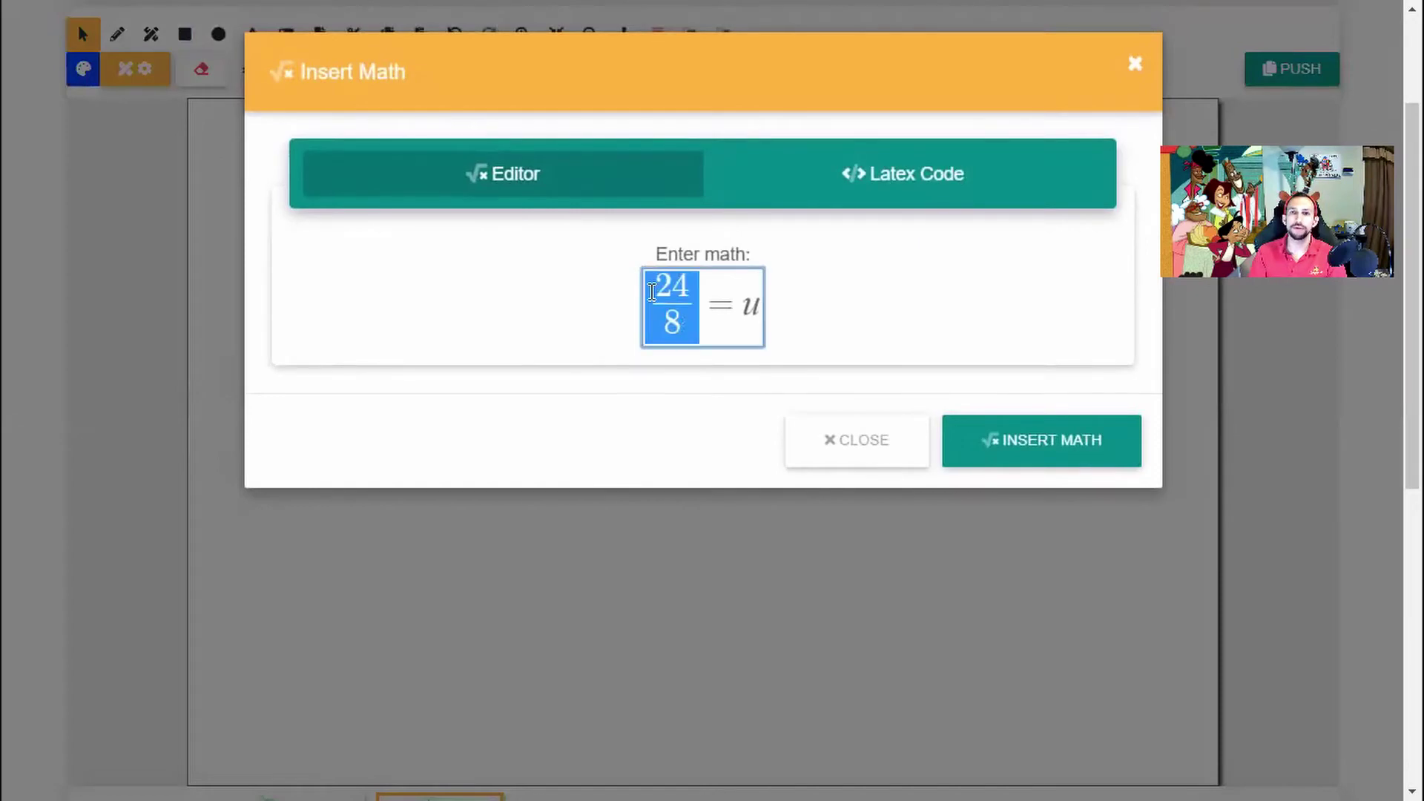
text(3)
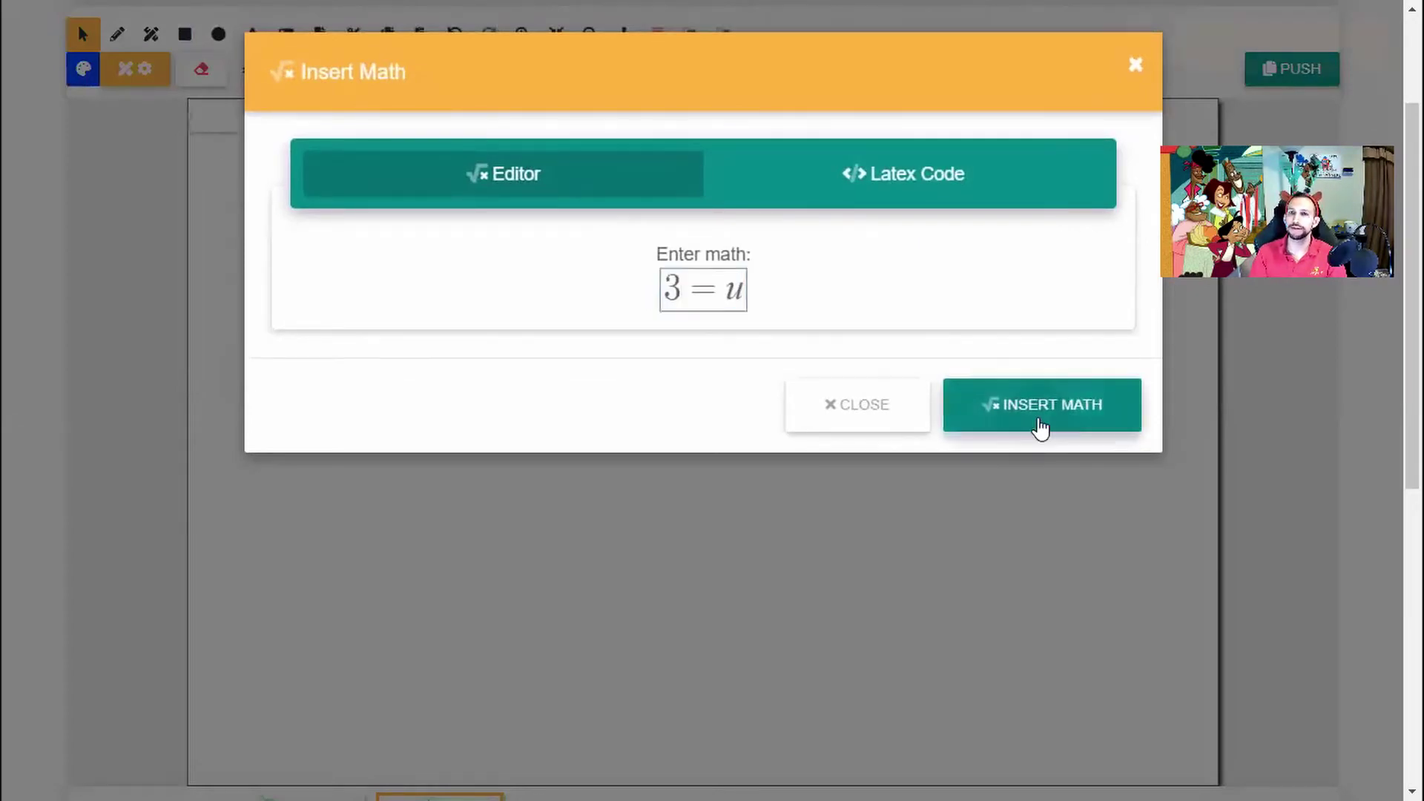
click(1036, 426)
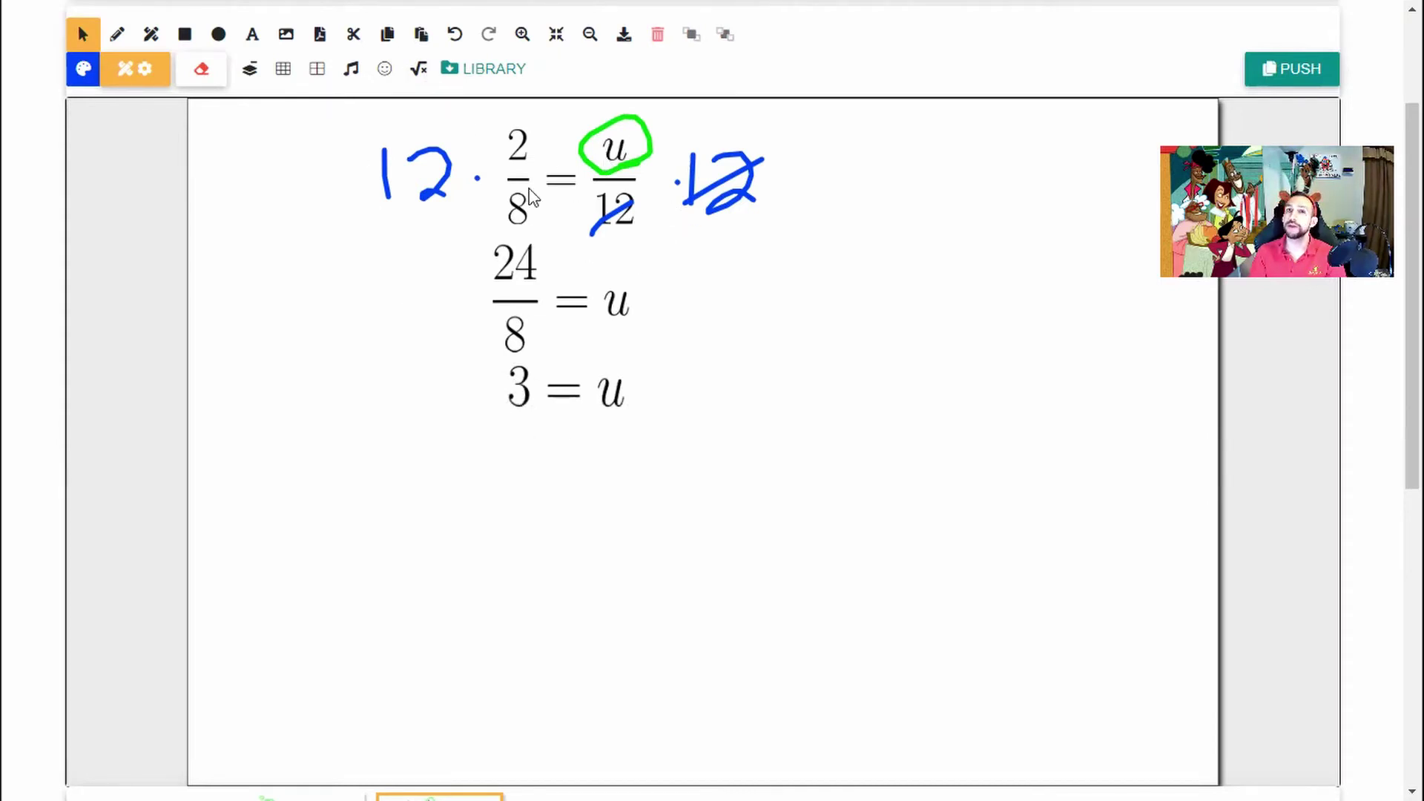
- Start a new math expression from 2/8 = u/12 and replace the u with 3
click(419, 69)
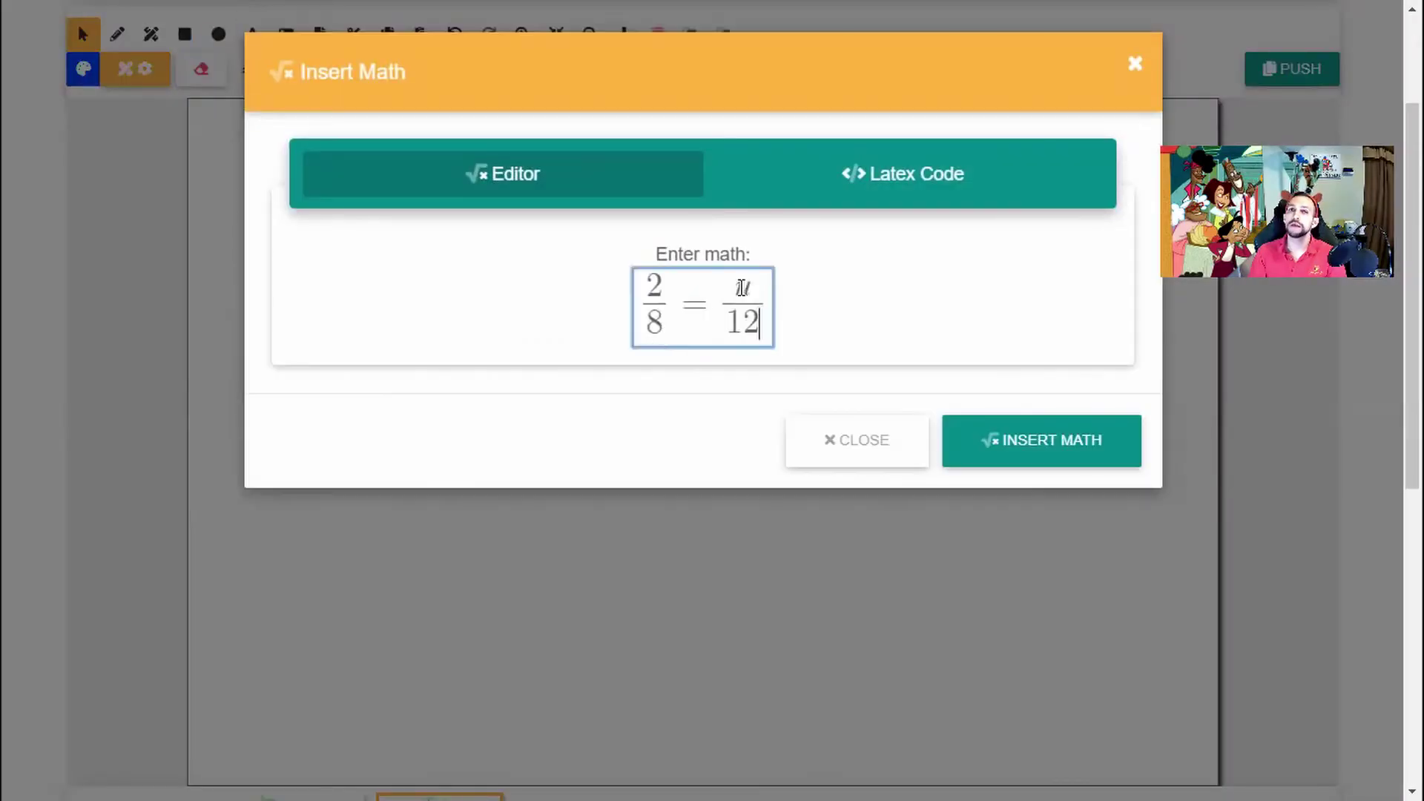
double_click(739, 291)
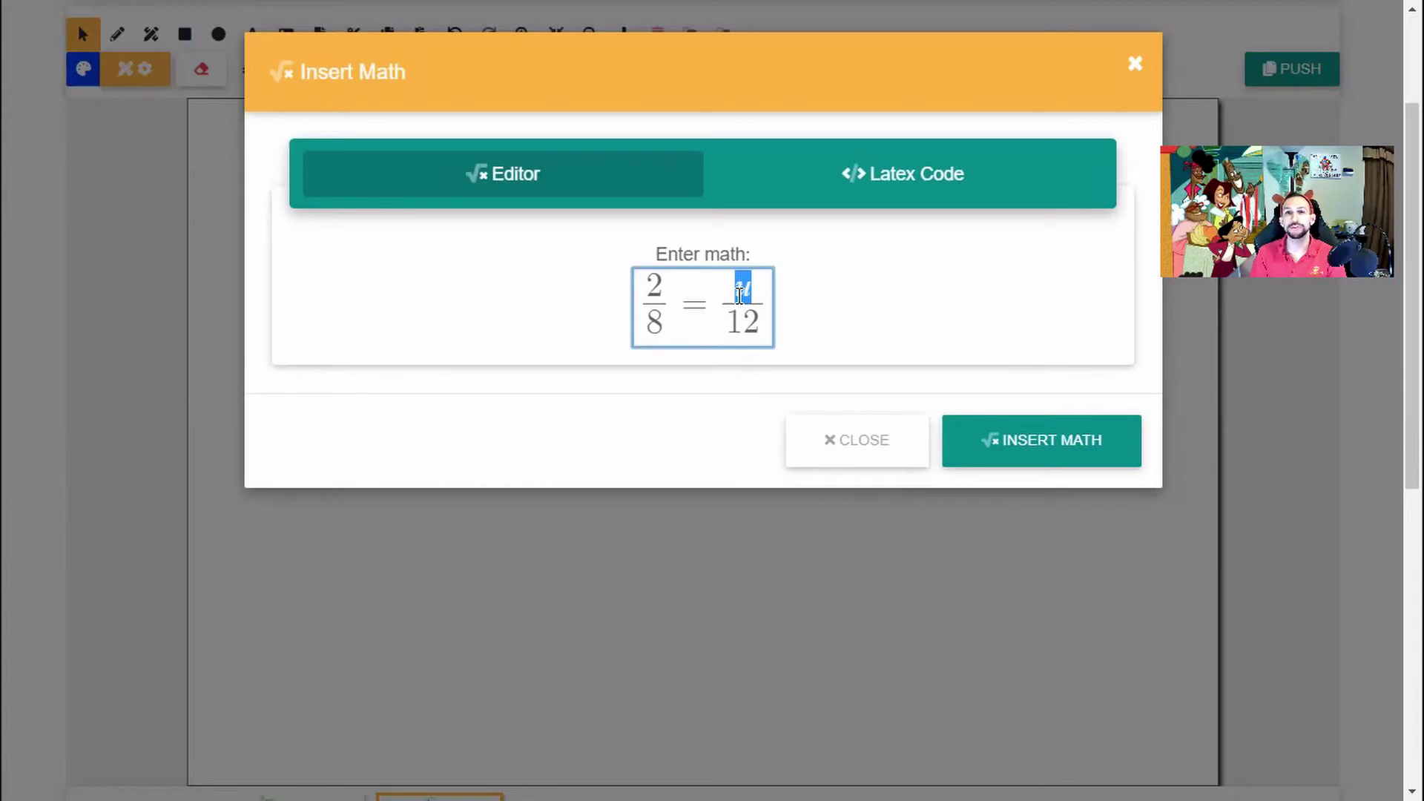
text(3)
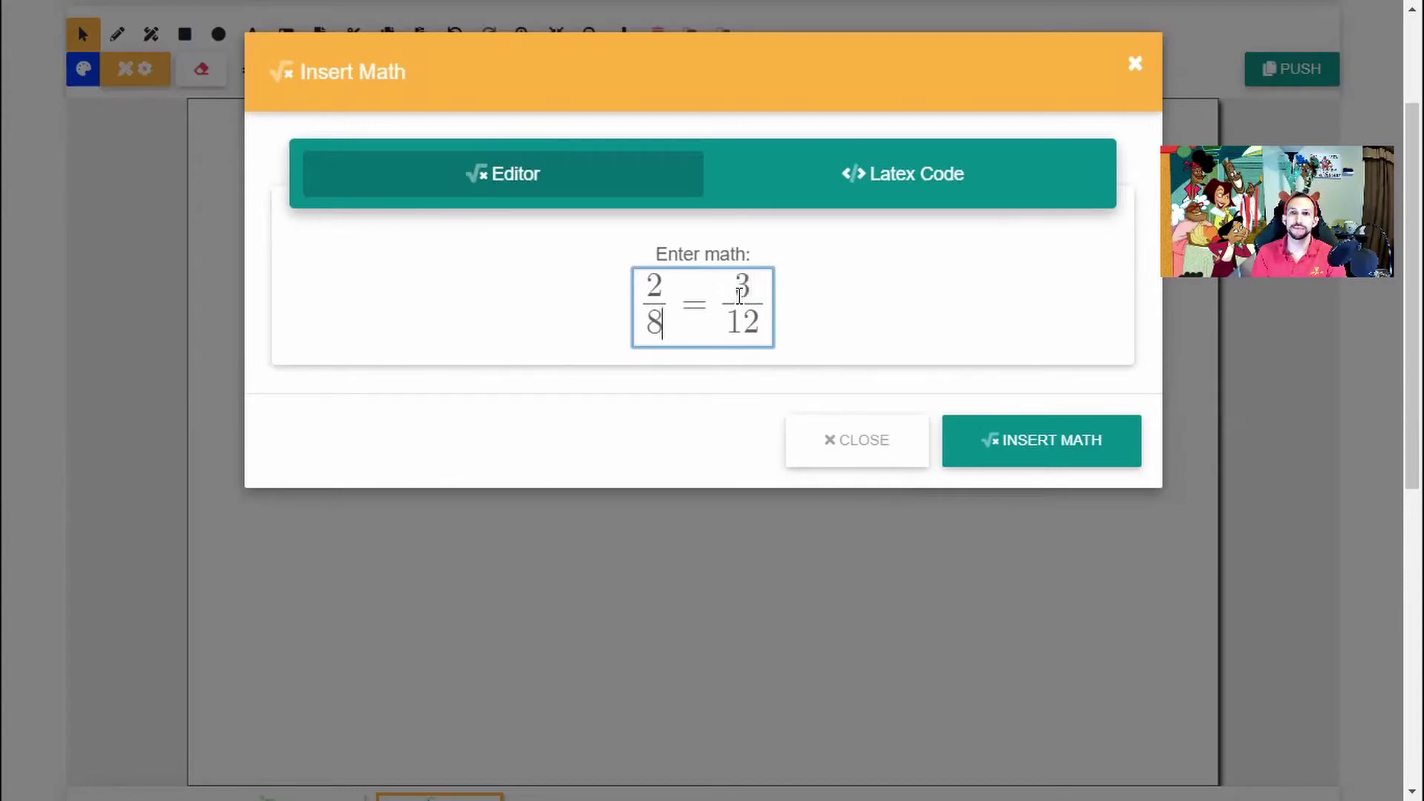
- Add "1/4 =" in front of 2/8 in the math expression
key(Left)
key(Left)
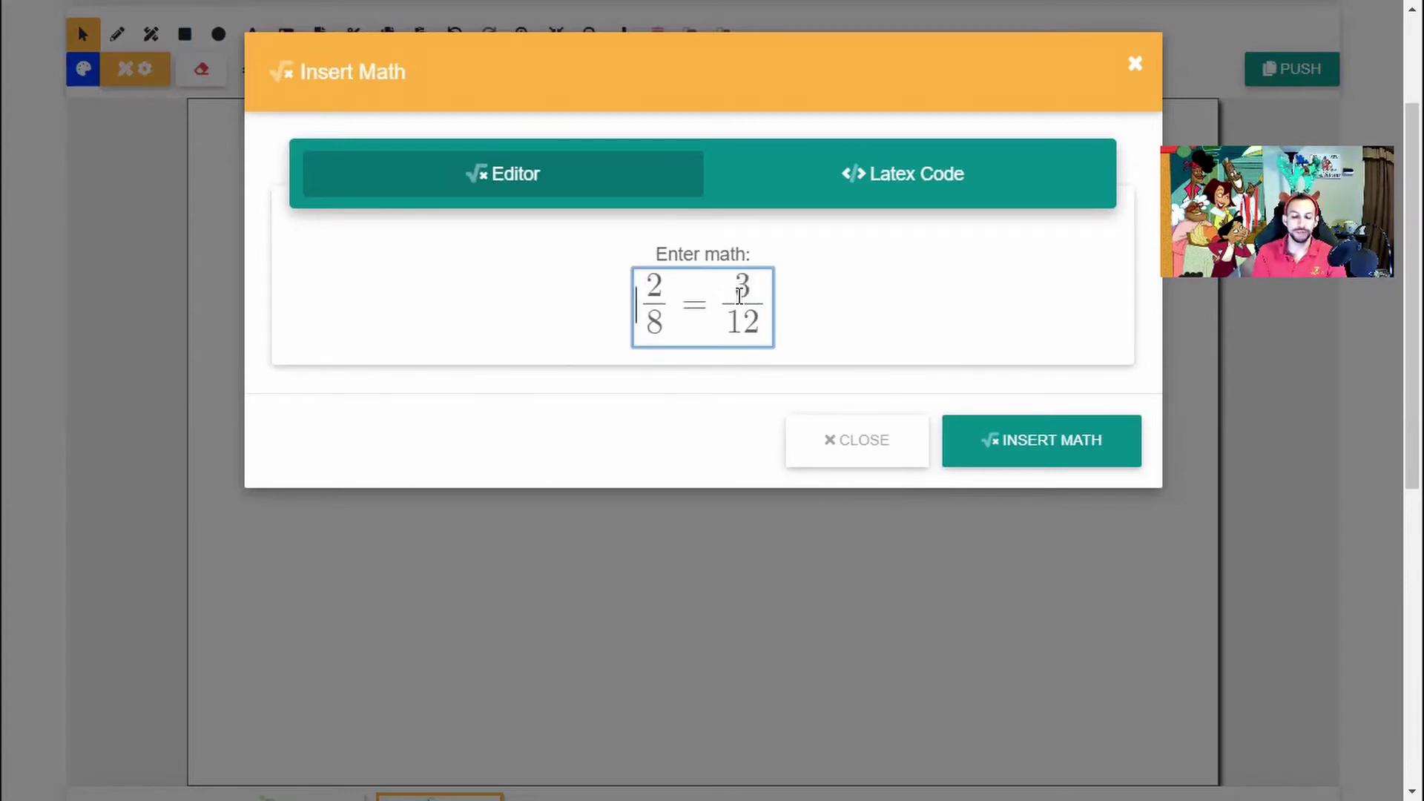
text(=)
key(Left)
text(1/4)
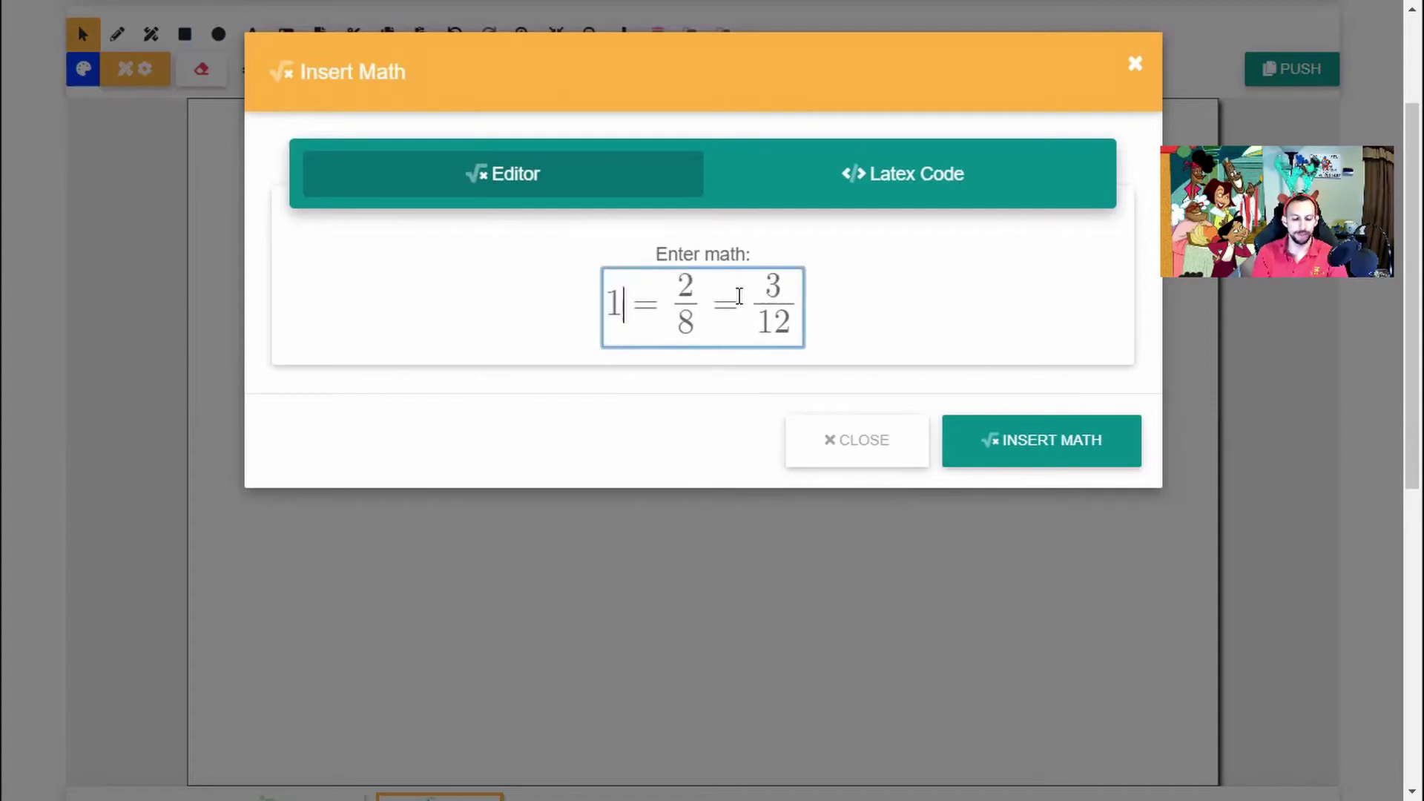
- Append "= 1/4" after 3/12 in the math expression and close the editor without inserting it
key(Right)
key(Right)
key(Right)
key(Right)
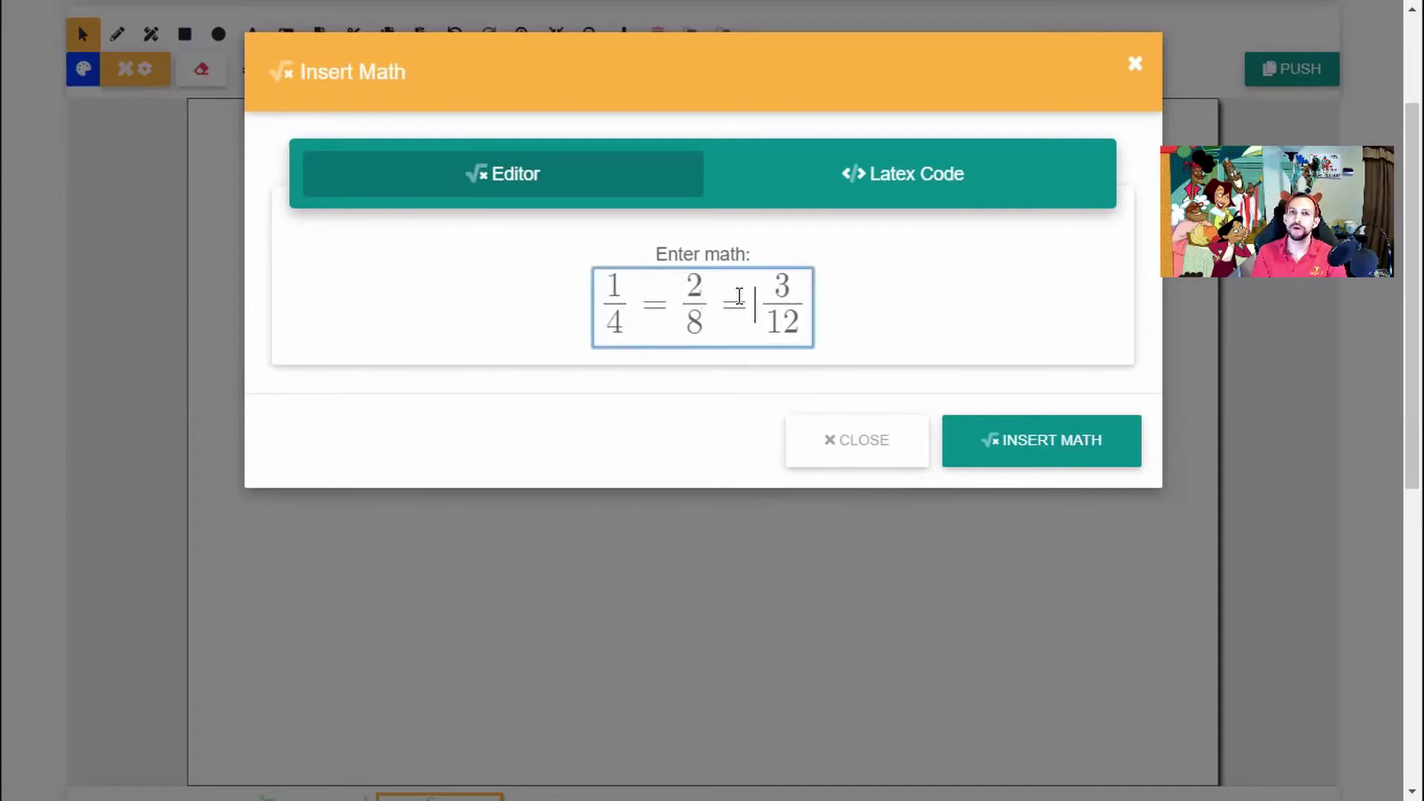
key(Right)
key(Right)
key(Right)
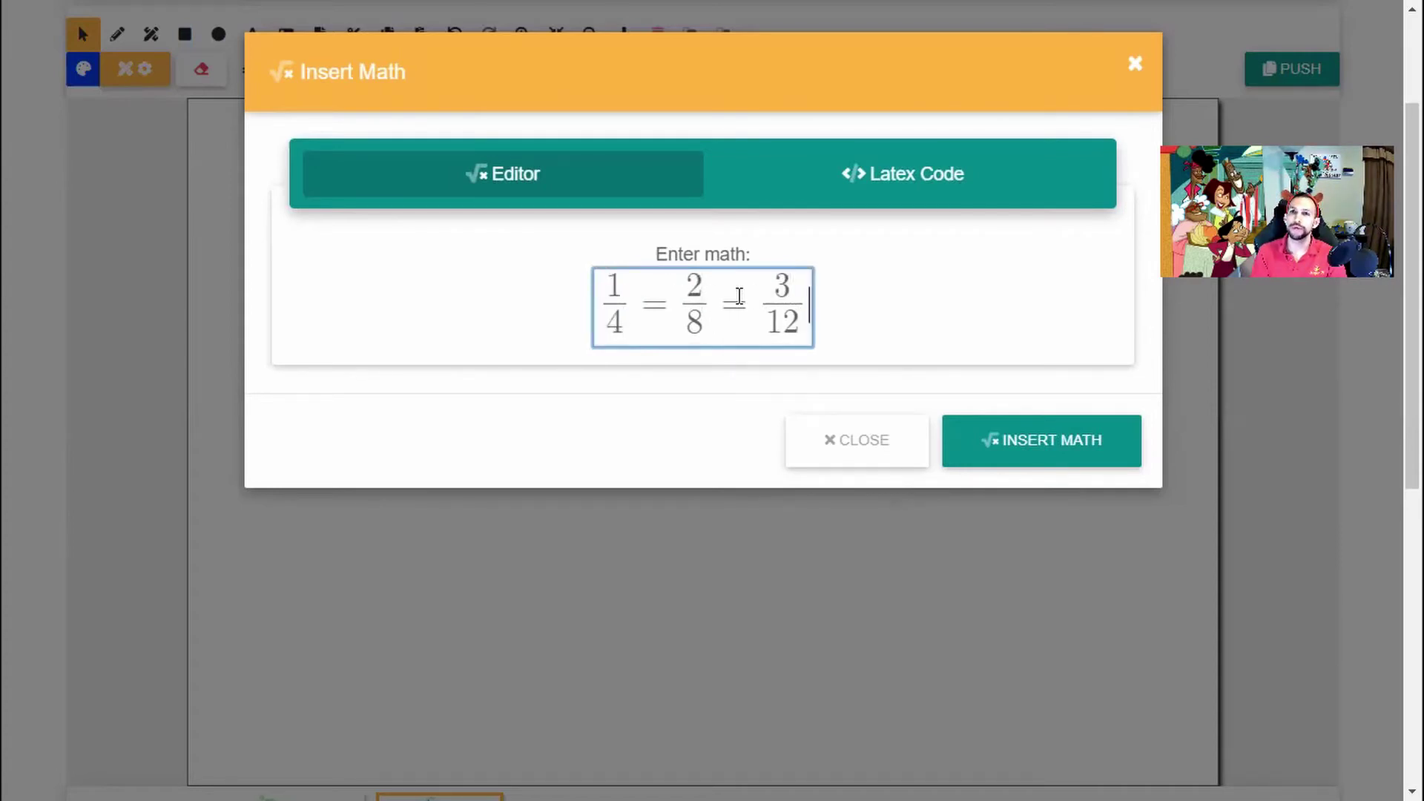
text(=1)
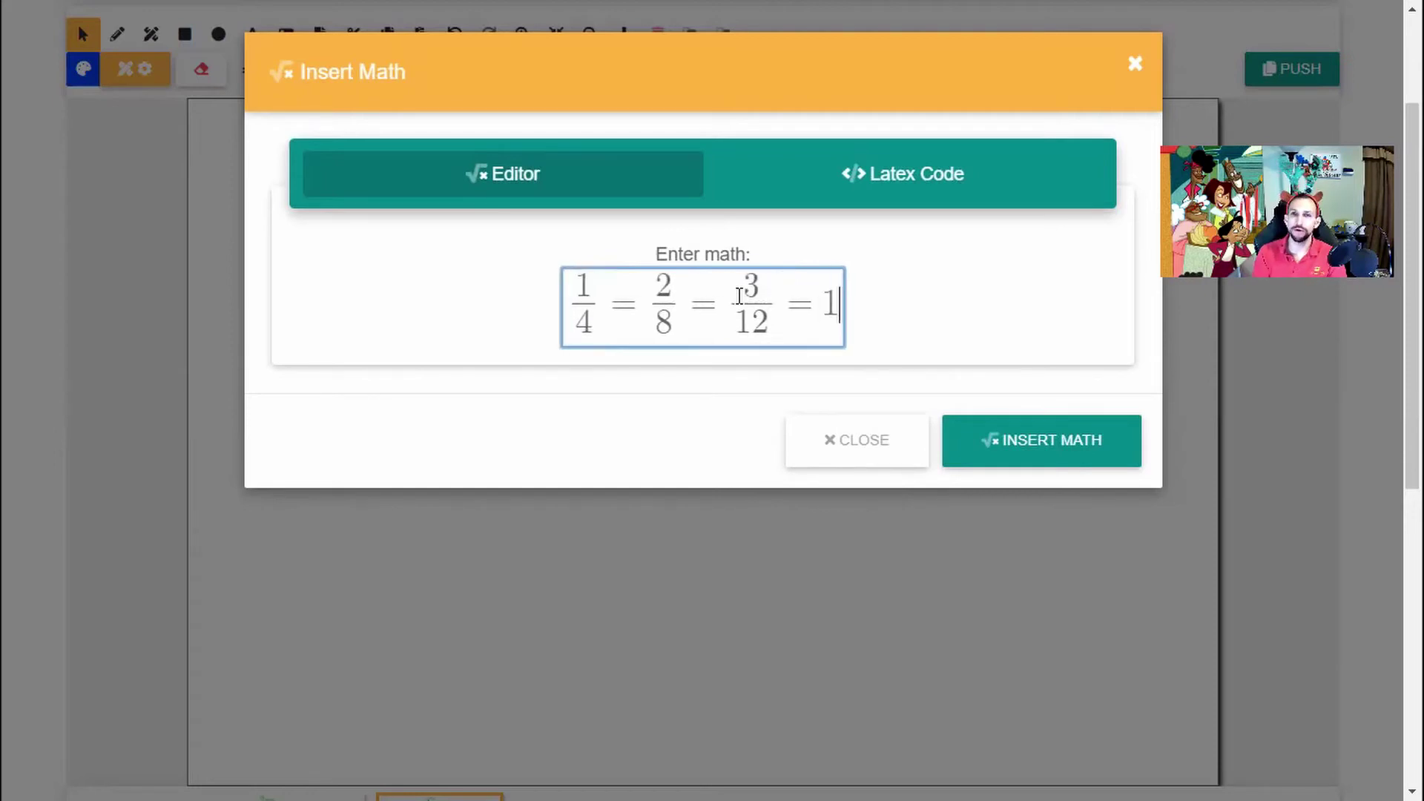
text(/4)
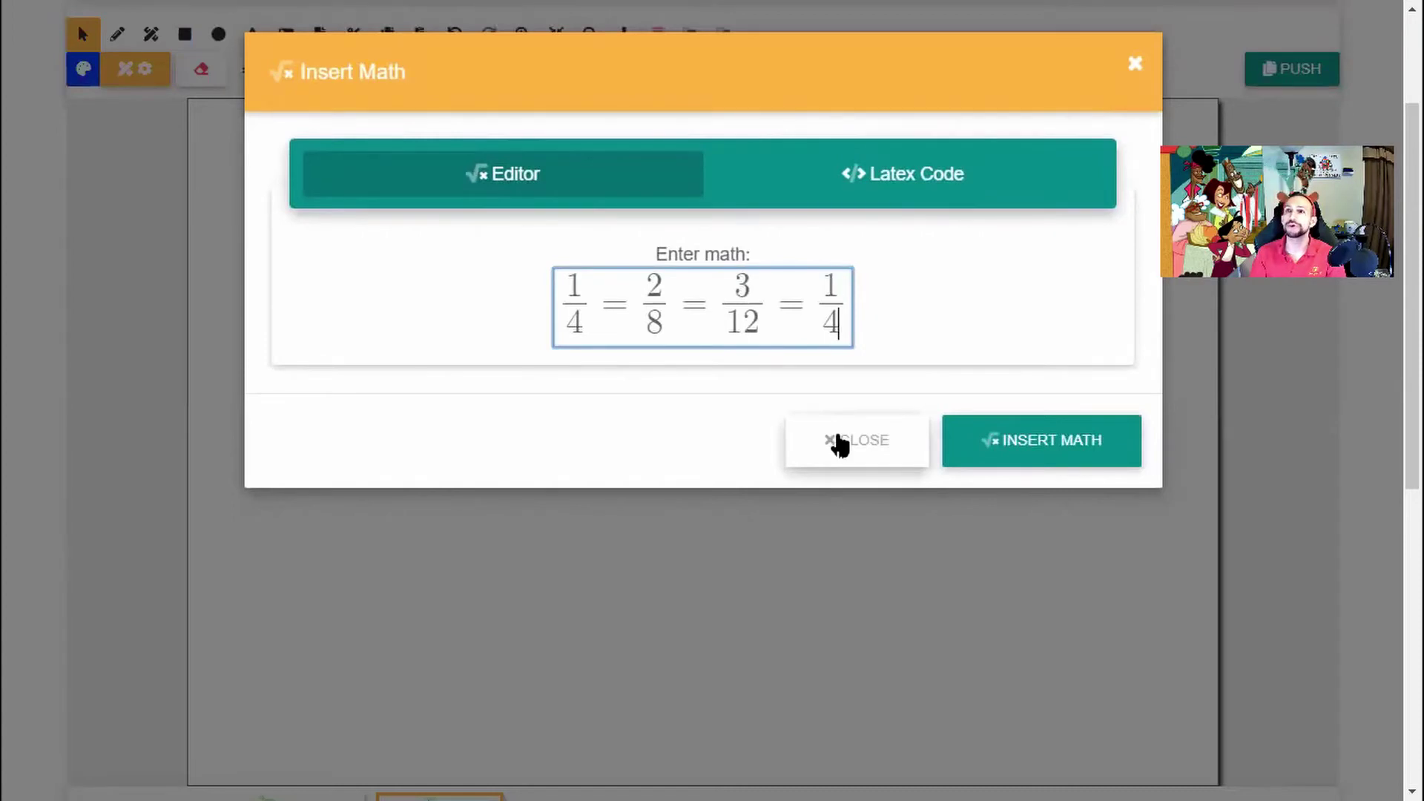
click(842, 449)
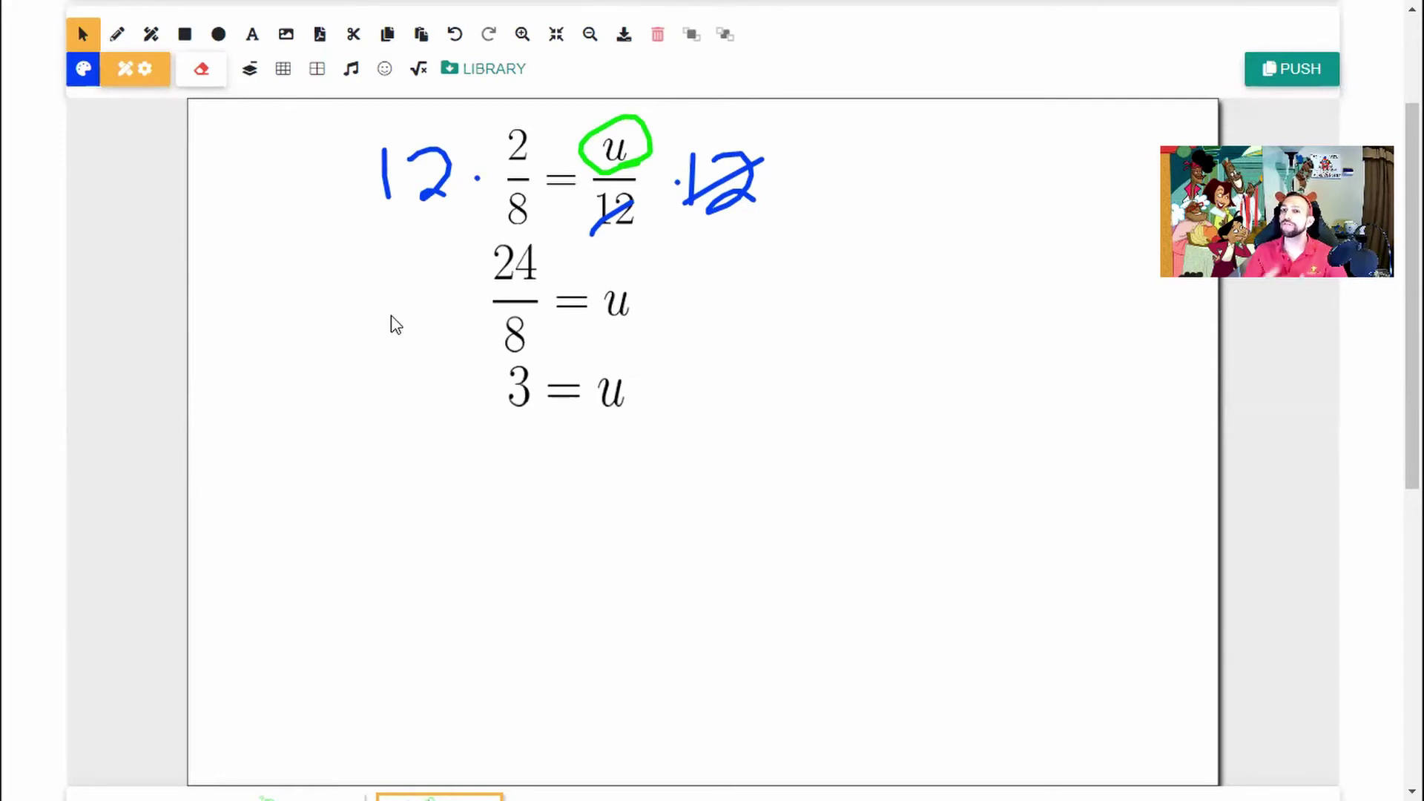
- Switch to the problem page, review the cross-products explanation for 2/8 = u/12 and request another problem
key(alt+Tab)
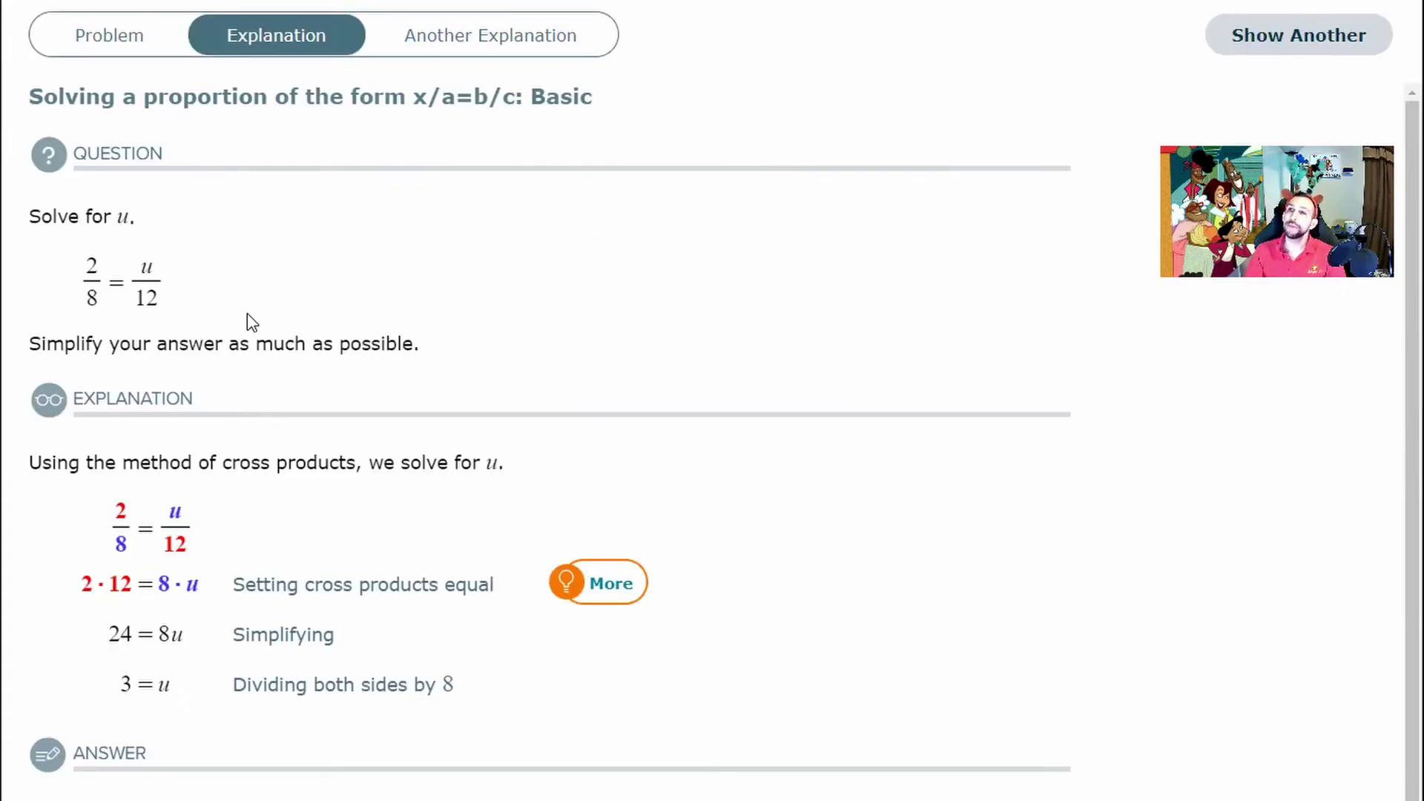
scroll(118, 374, down, 1)
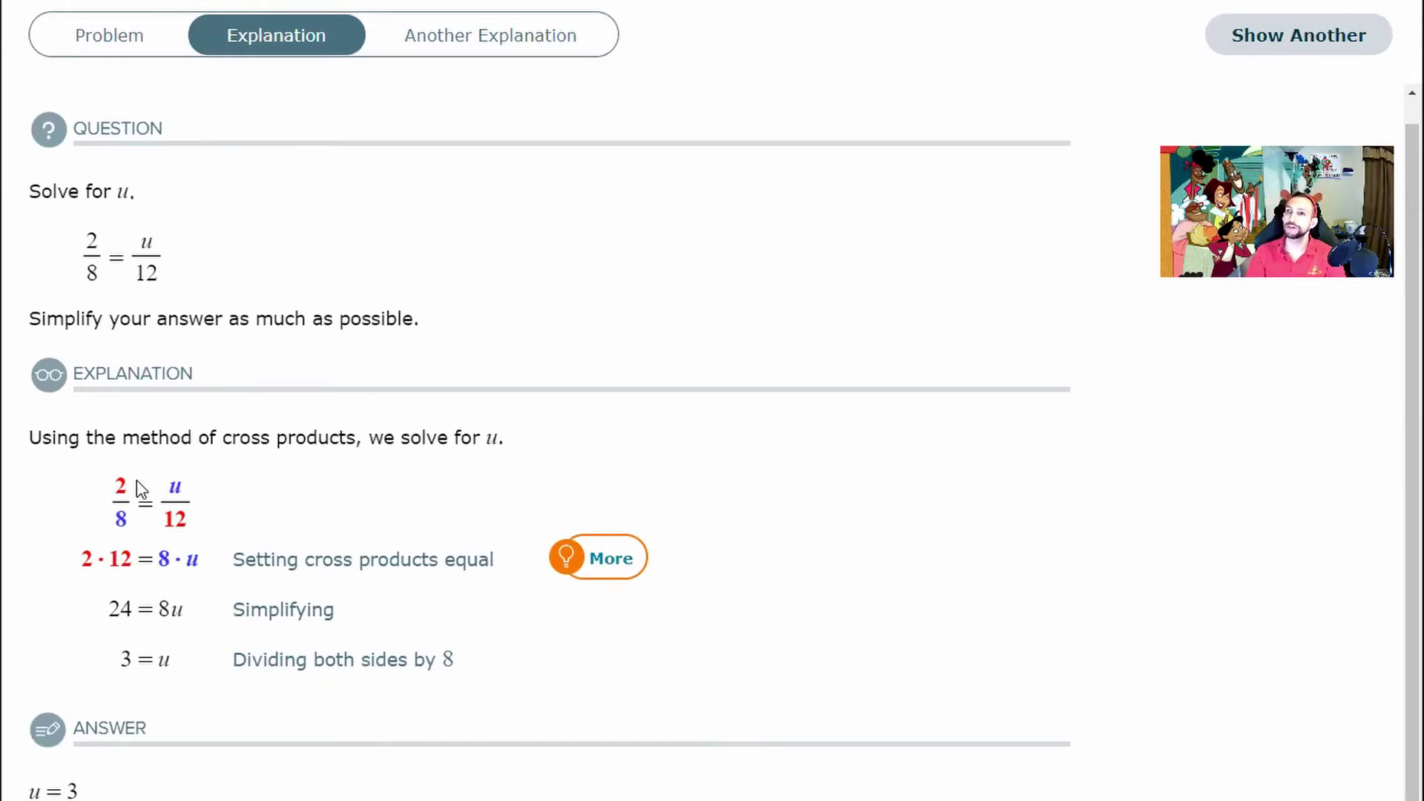
click(1250, 48)
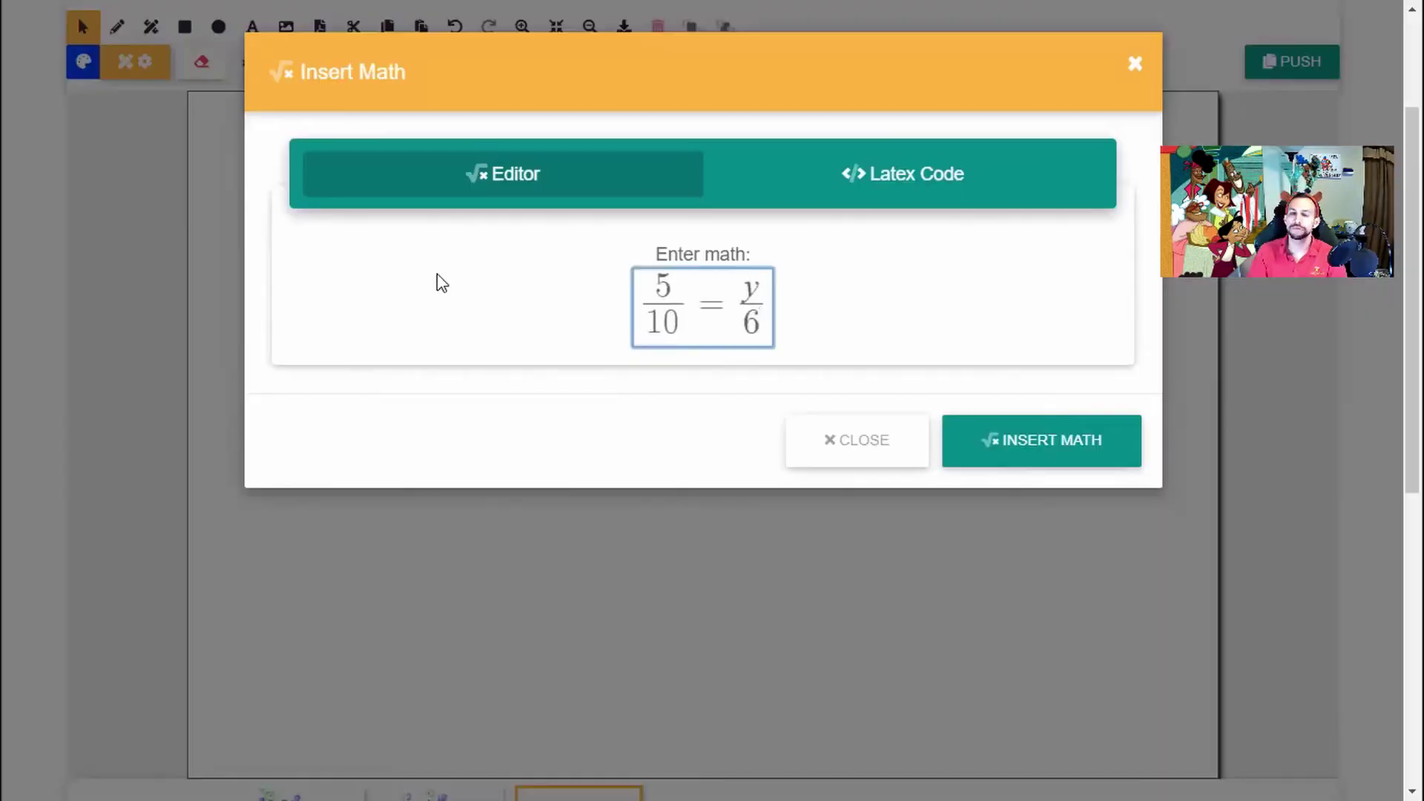
- Insert 5/10 = y/6 on the blank whiteboard page, shrink it and move it near the page's upper edge
click(1029, 438)
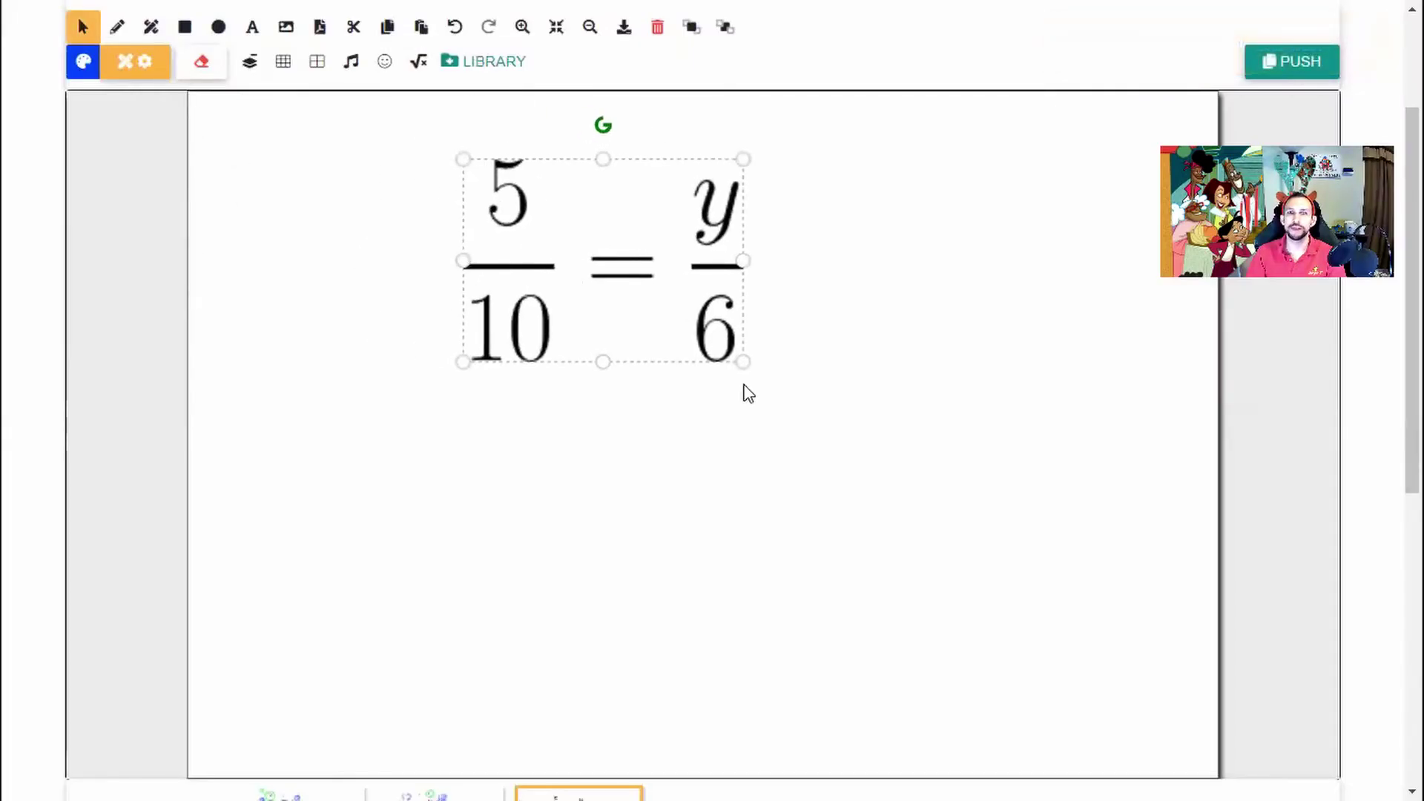
drag(744, 362, 632, 282)
click(726, 233)
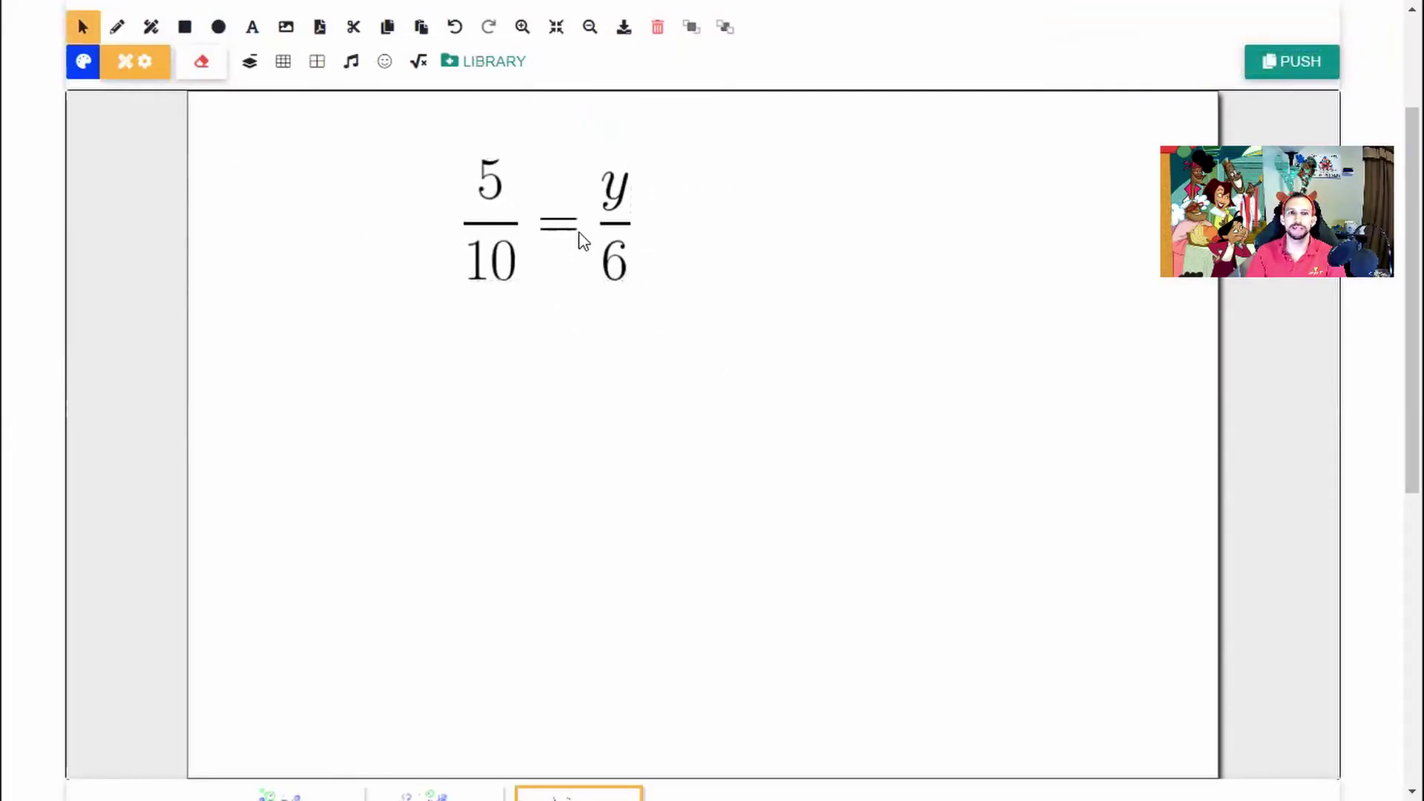
drag(582, 238, 657, 199)
click(756, 233)
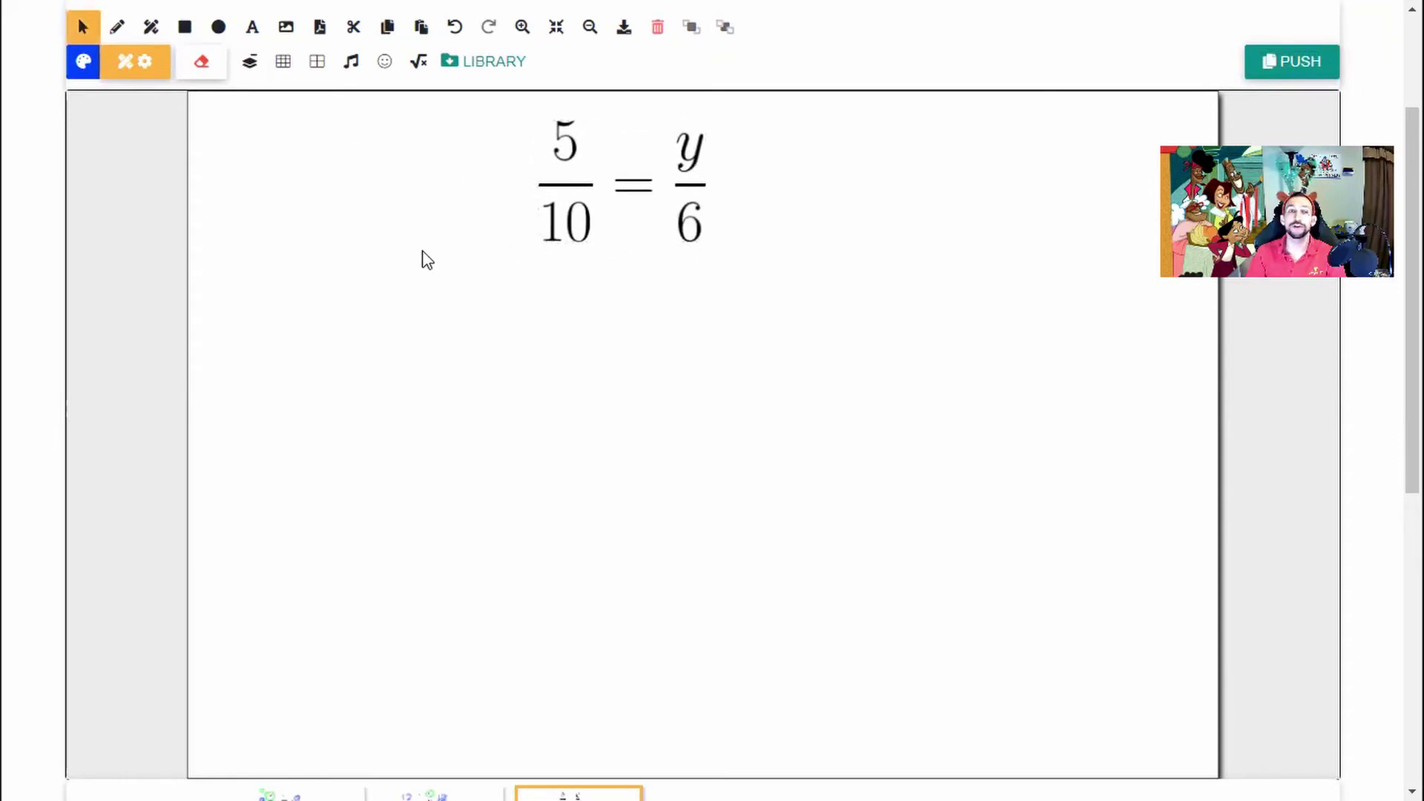
- Circle the y and the 10 of the proportion freehand in blue
click(116, 28)
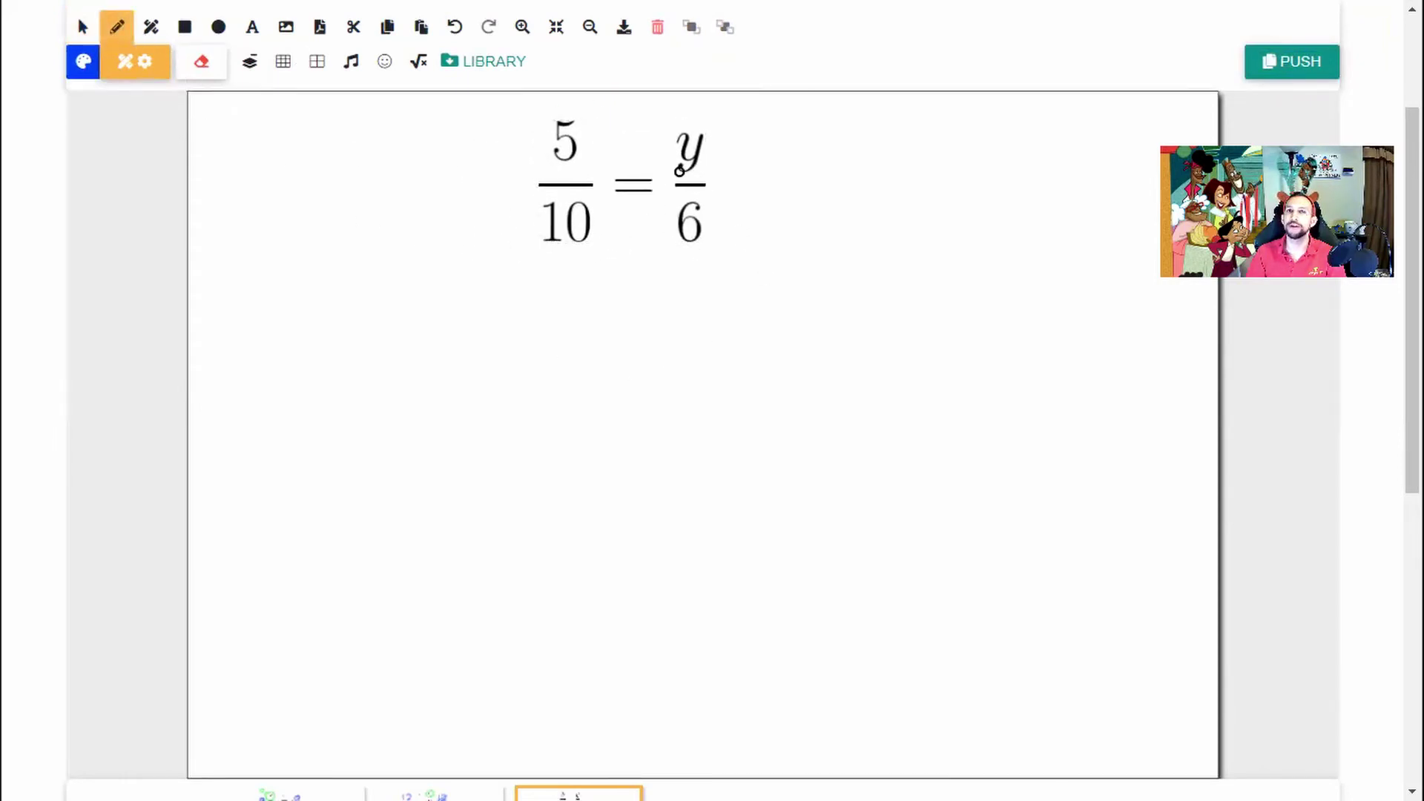
mouse_move(719, 169)
mouse_down()
mouse_move(683, 184)
mouse_move(656, 123)
mouse_move(731, 160)
mouse_move(697, 177)
mouse_up()
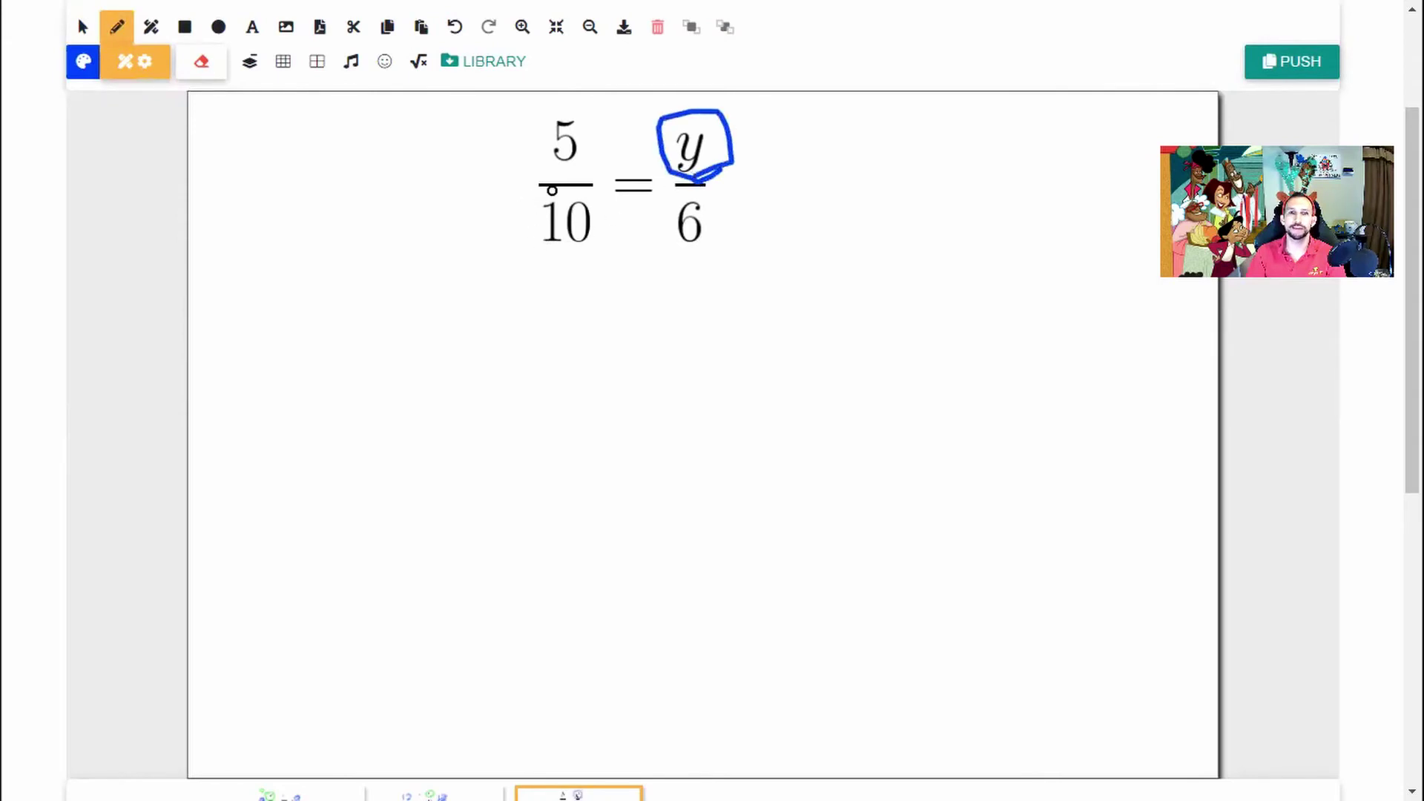
mouse_move(550, 189)
mouse_down()
mouse_move(585, 257)
mouse_move(547, 196)
mouse_move(581, 192)
mouse_up()
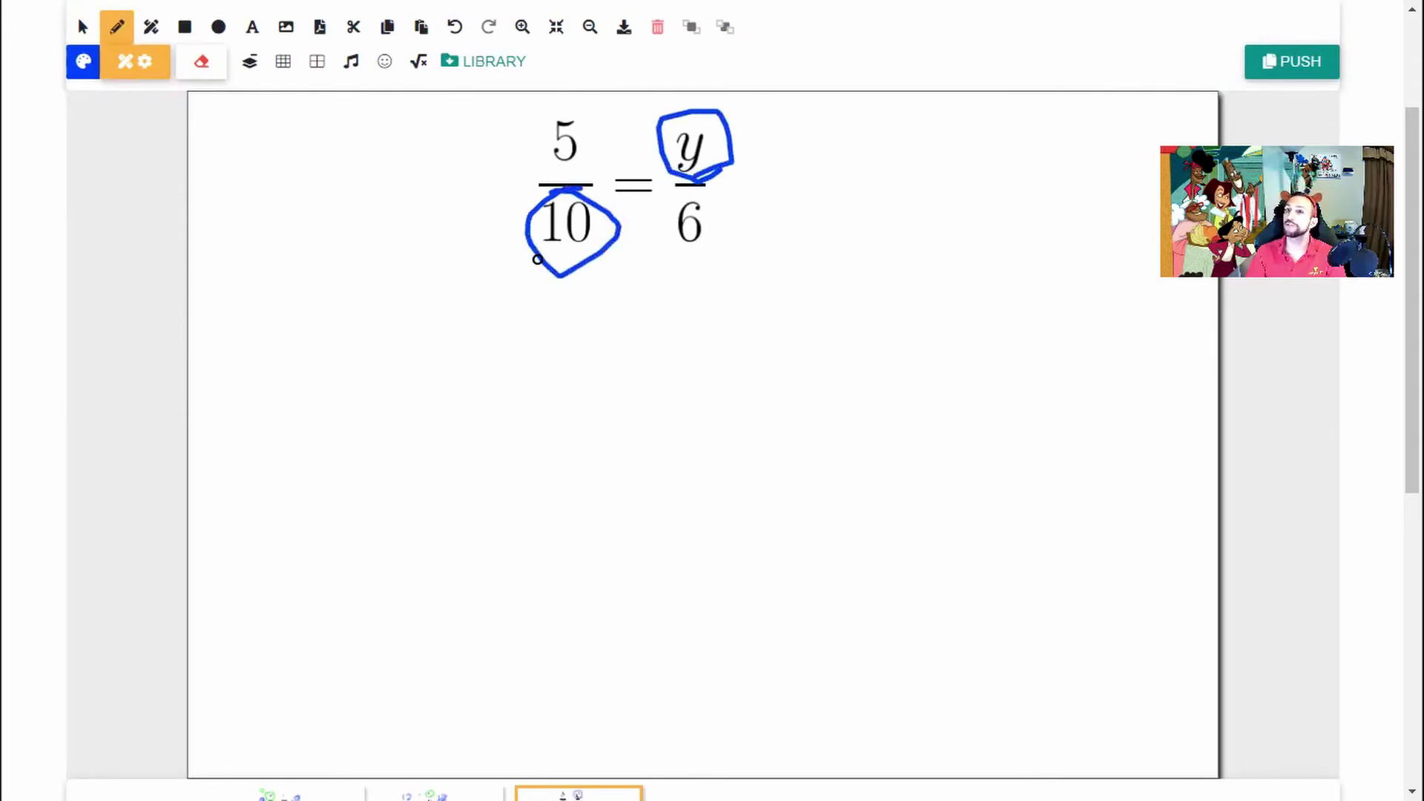
- Change the pen colour to red and circle the 5 and the 6 of the proportion
click(83, 61)
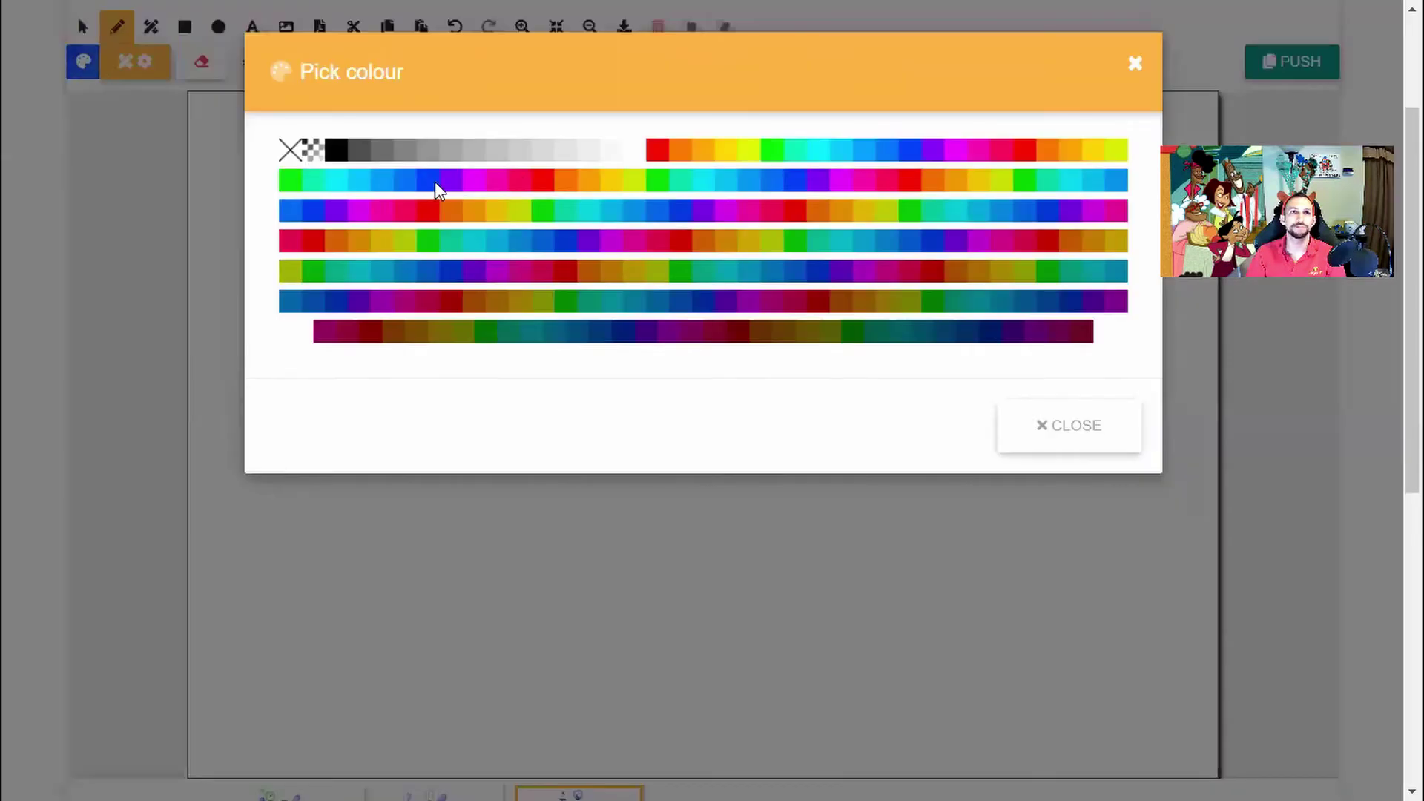
click(654, 146)
mouse_move(598, 148)
mouse_down()
mouse_move(549, 175)
mouse_move(583, 113)
mouse_move(607, 155)
mouse_up()
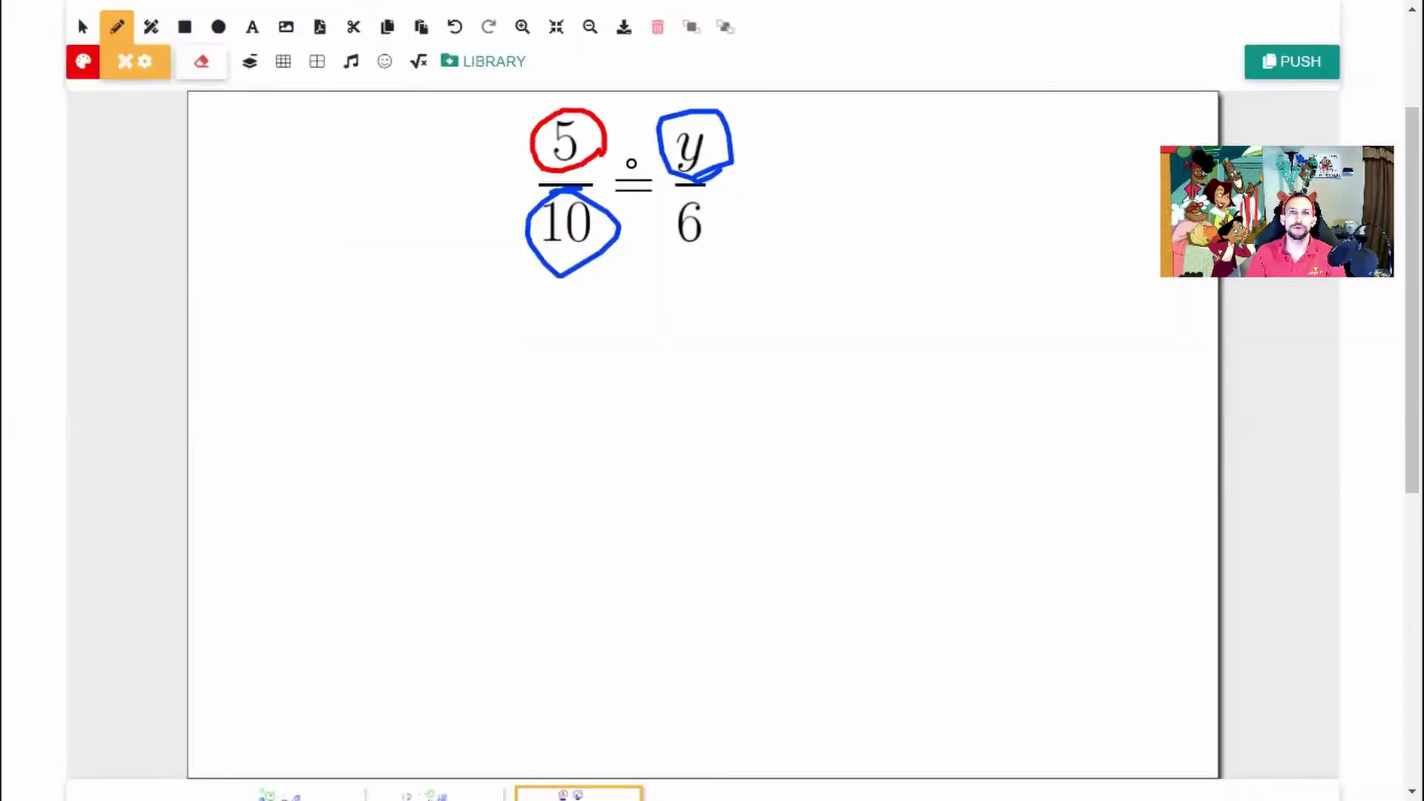
mouse_move(656, 211)
mouse_down()
mouse_move(731, 227)
mouse_move(662, 208)
mouse_up()
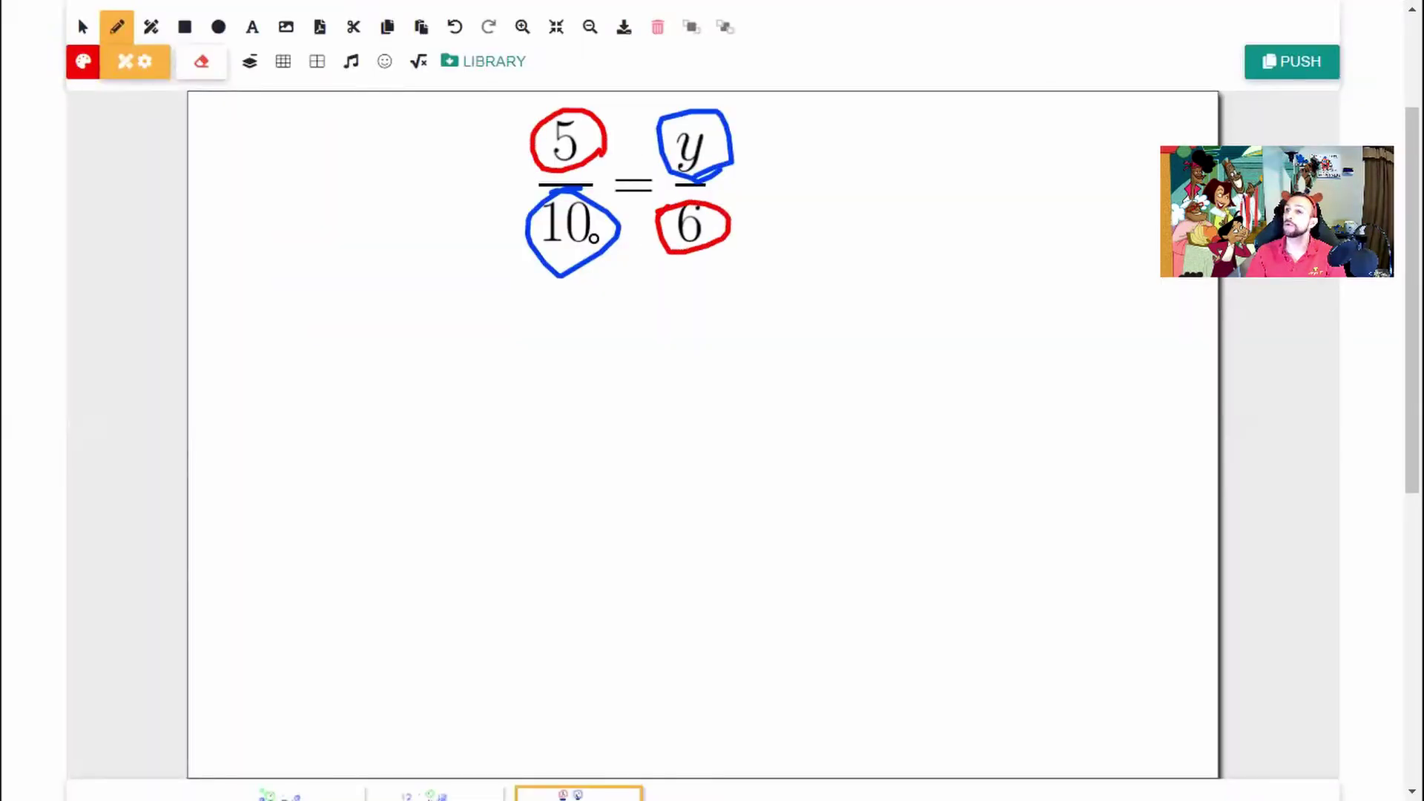
- Start a new math expression from 5/10 = y/6 and replace 5/10 with 5 · 6
click(418, 61)
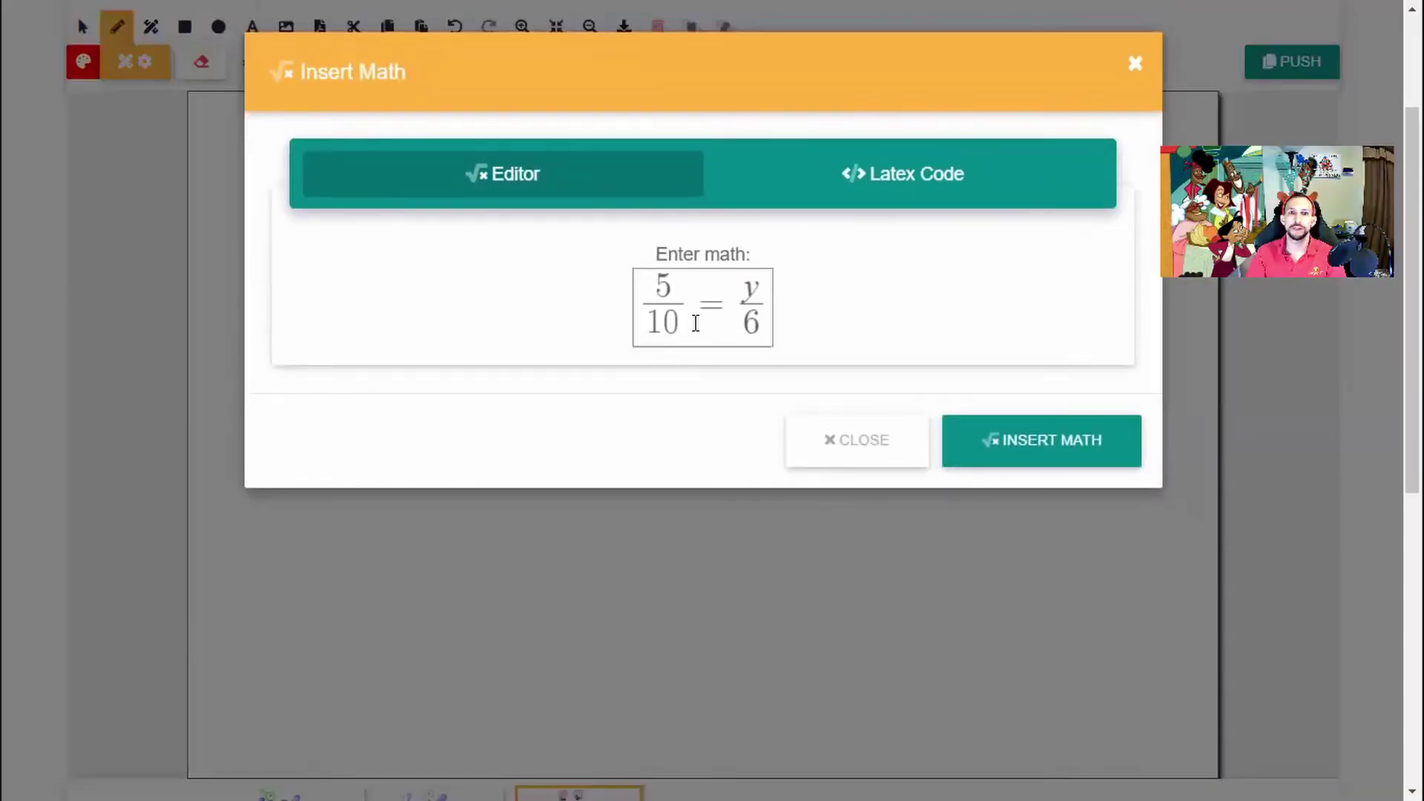
drag(688, 320, 656, 318)
text(5)
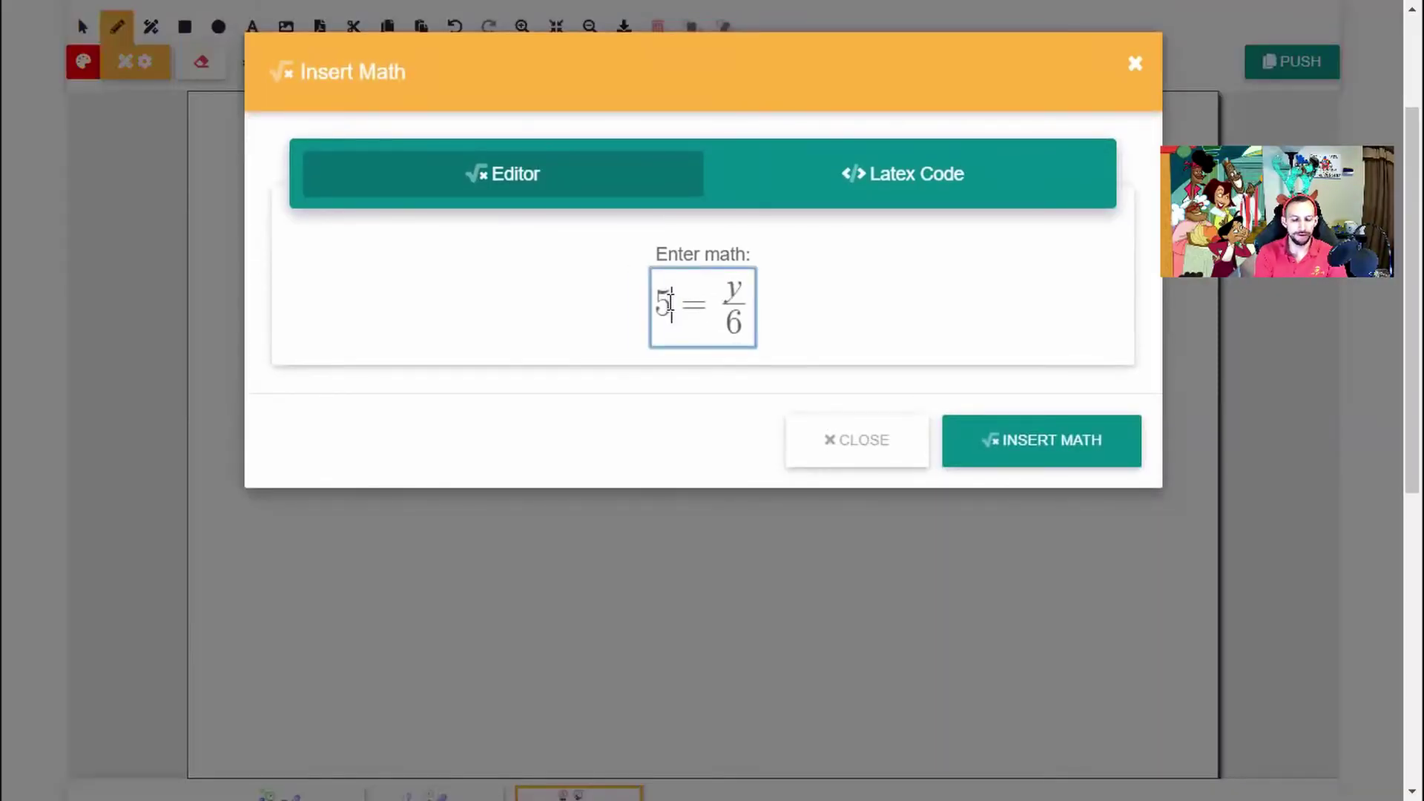
text(*6)
- Replace y/6 with y · 10 and insert 5 · 6 = y · 10 below the proportion
key(Right)
key(Right)
key(Right)
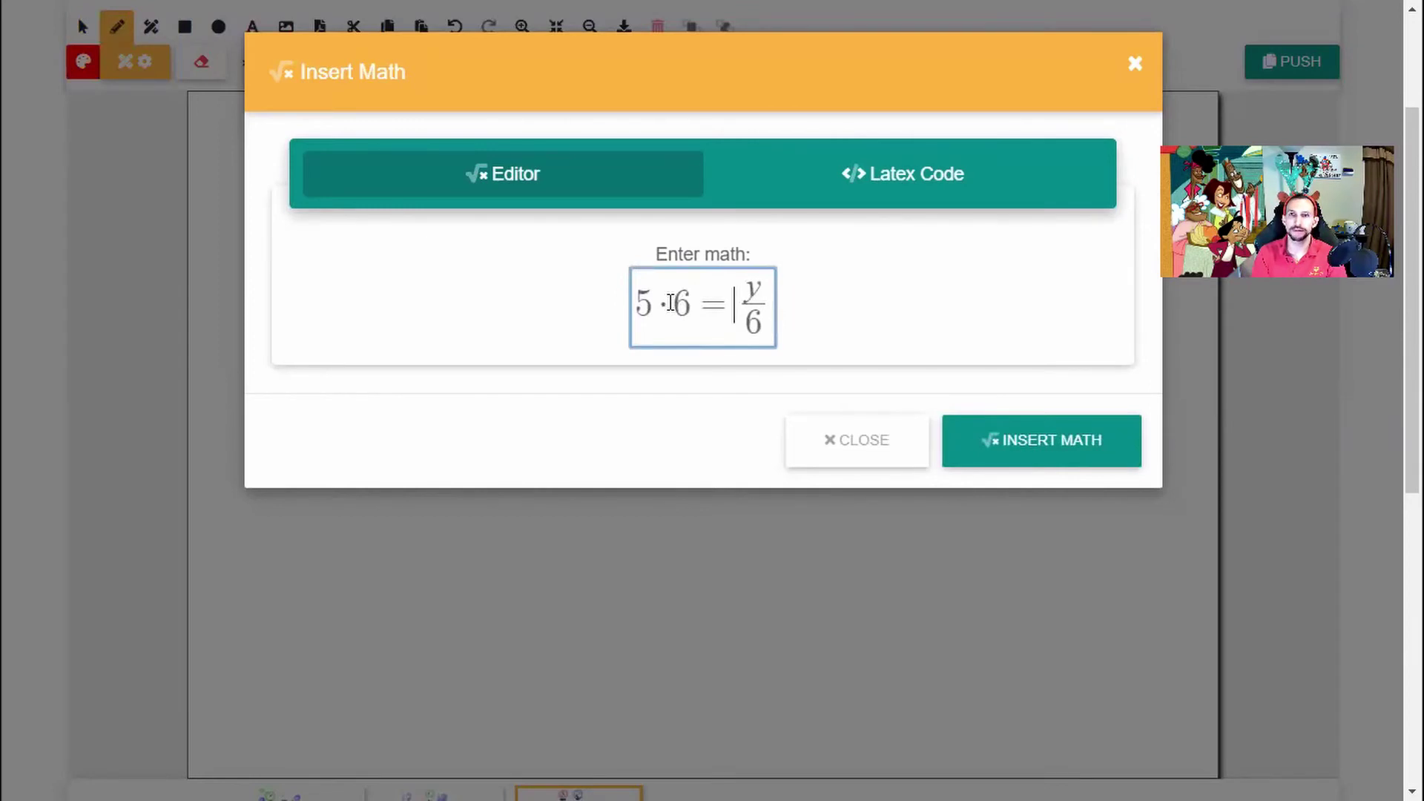
key(BackSpace)
key(BackSpace)
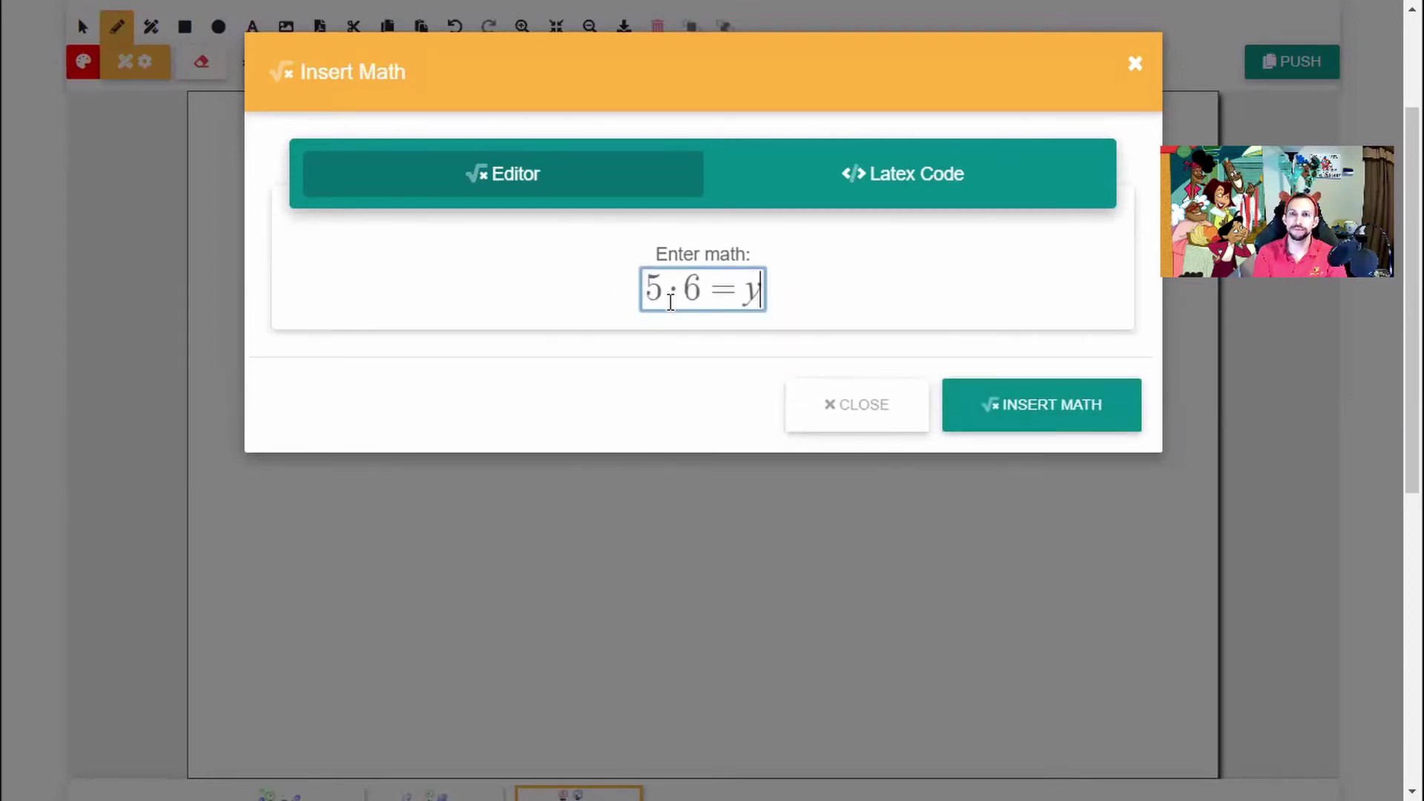
text(*10)
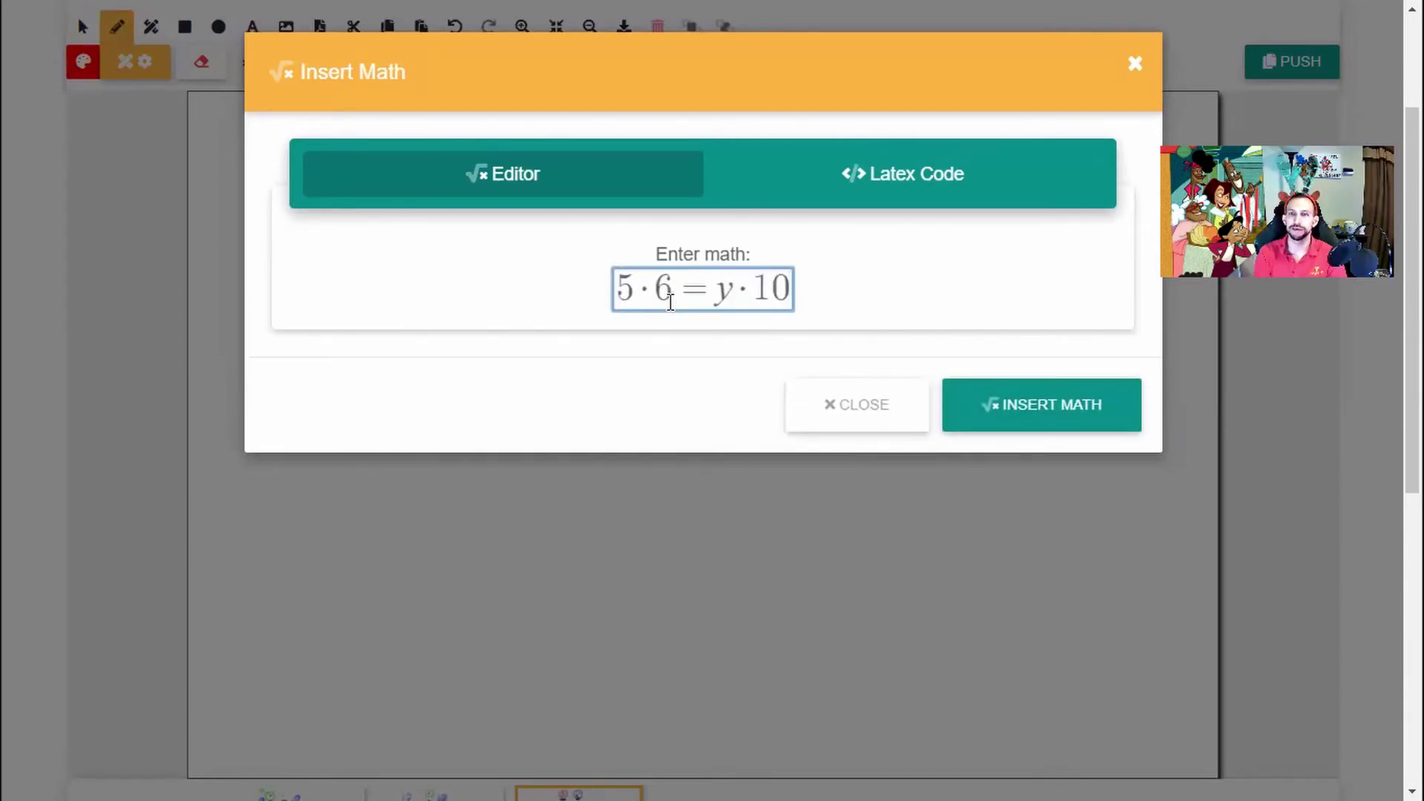
key(Return)
- Underline 5 · 6 in red and y · 10 in blue on the whiteboard
click(115, 32)
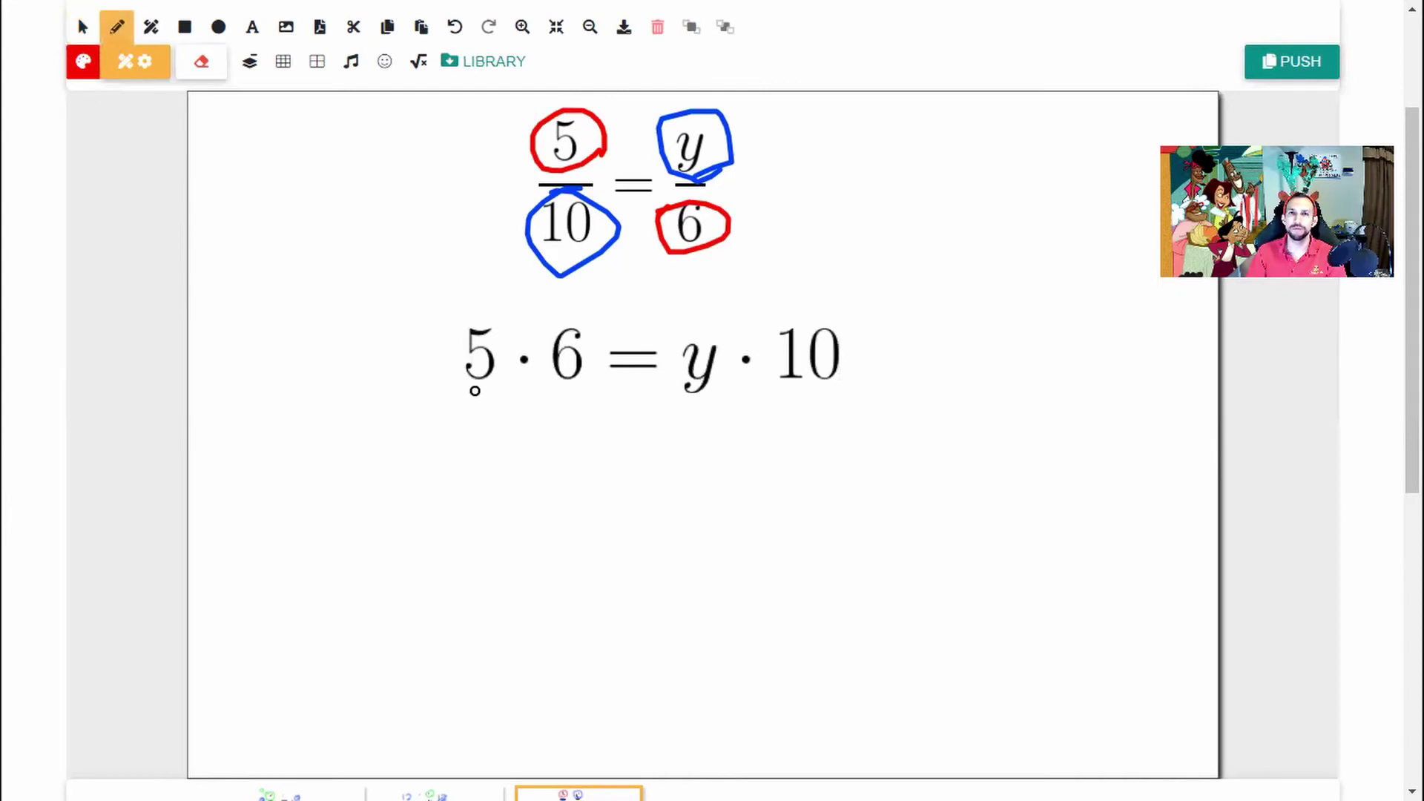
drag(464, 406, 599, 405)
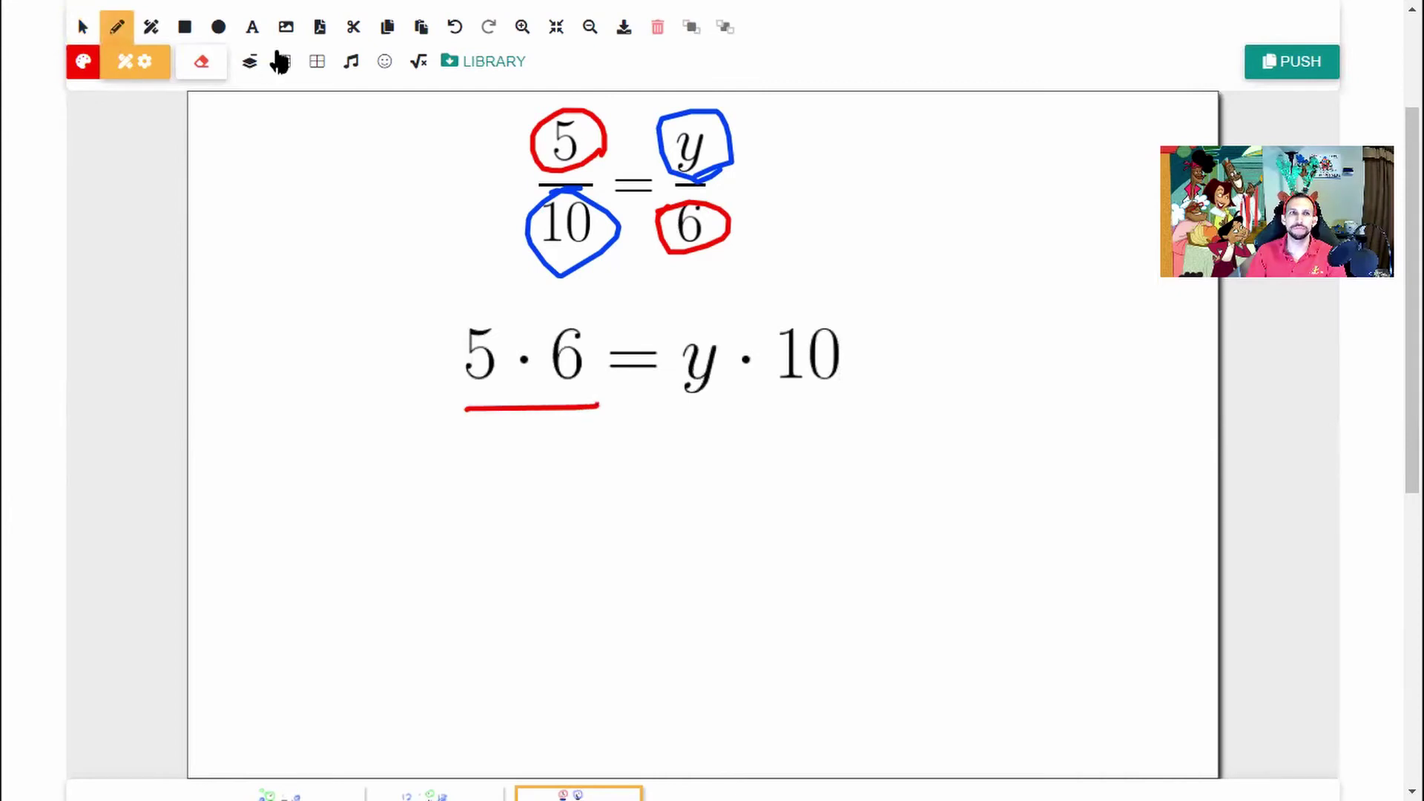
click(83, 63)
click(429, 180)
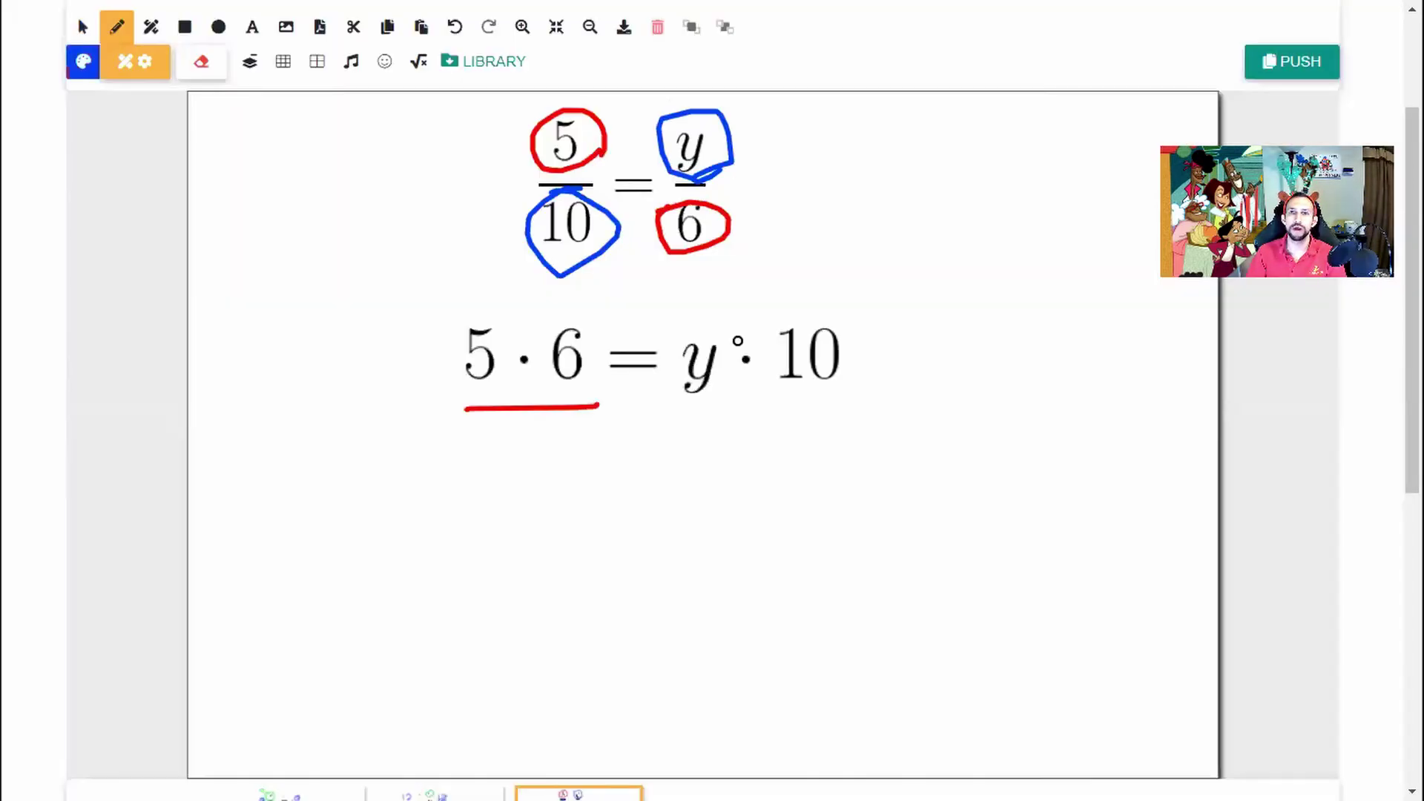
drag(698, 414, 875, 401)
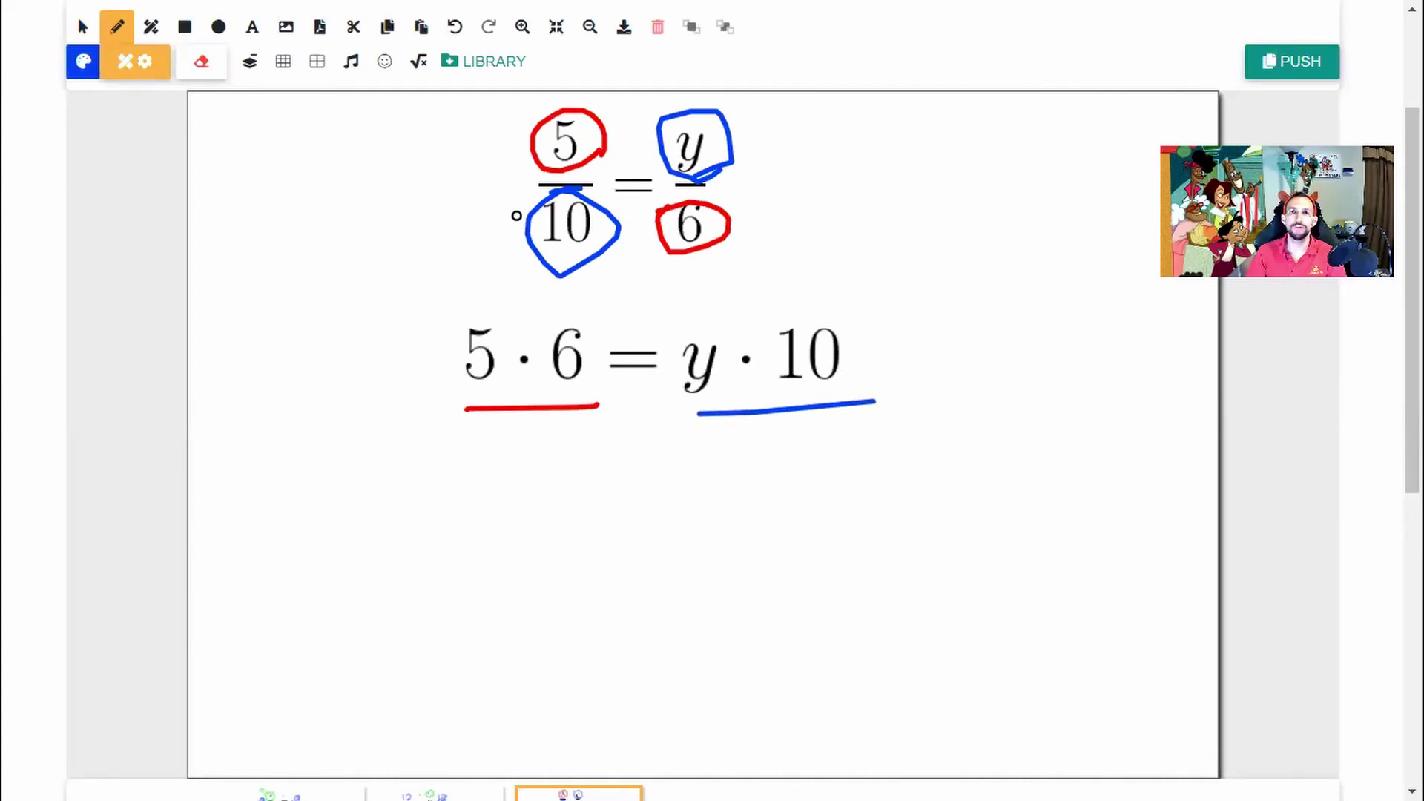
- Draw crossing diagonal loops over the proportion, blue around 10 and y and red around 5 and 6
mouse_move(497, 239)
mouse_down()
mouse_move(661, 101)
mouse_move(731, 119)
mouse_move(646, 209)
mouse_up()
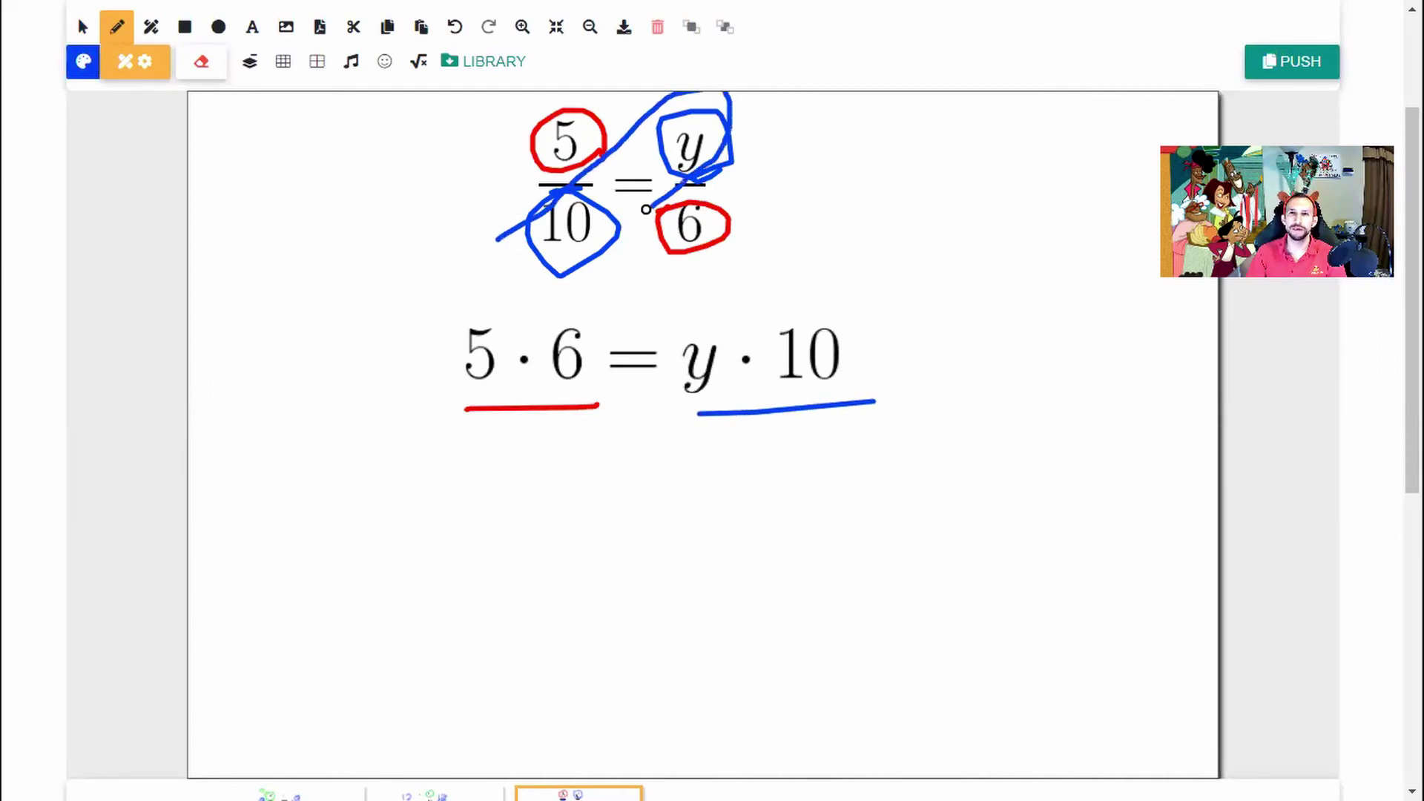
click(83, 61)
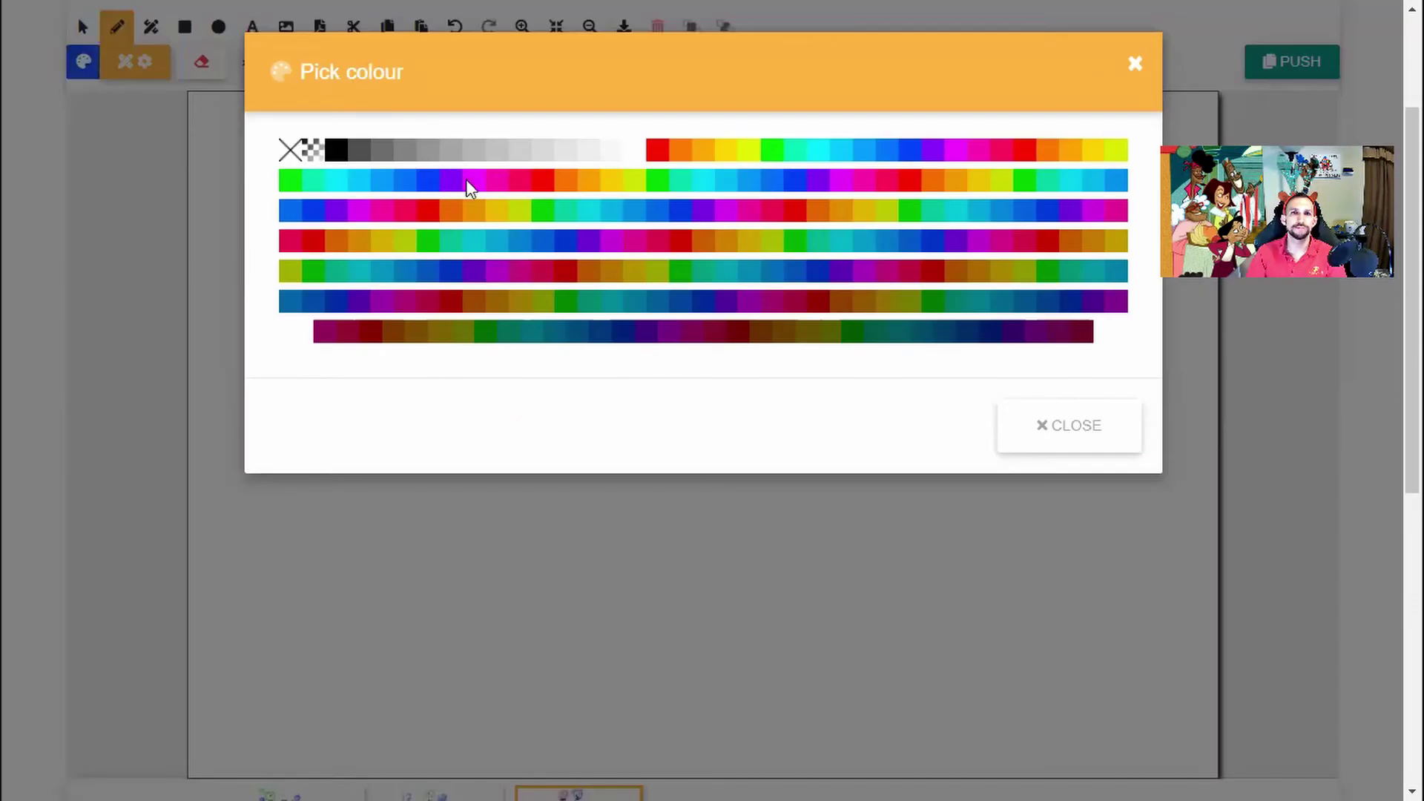
click(652, 149)
mouse_move(709, 294)
mouse_down()
mouse_move(541, 162)
mouse_move(612, 132)
mouse_move(738, 243)
mouse_move(660, 261)
mouse_up()
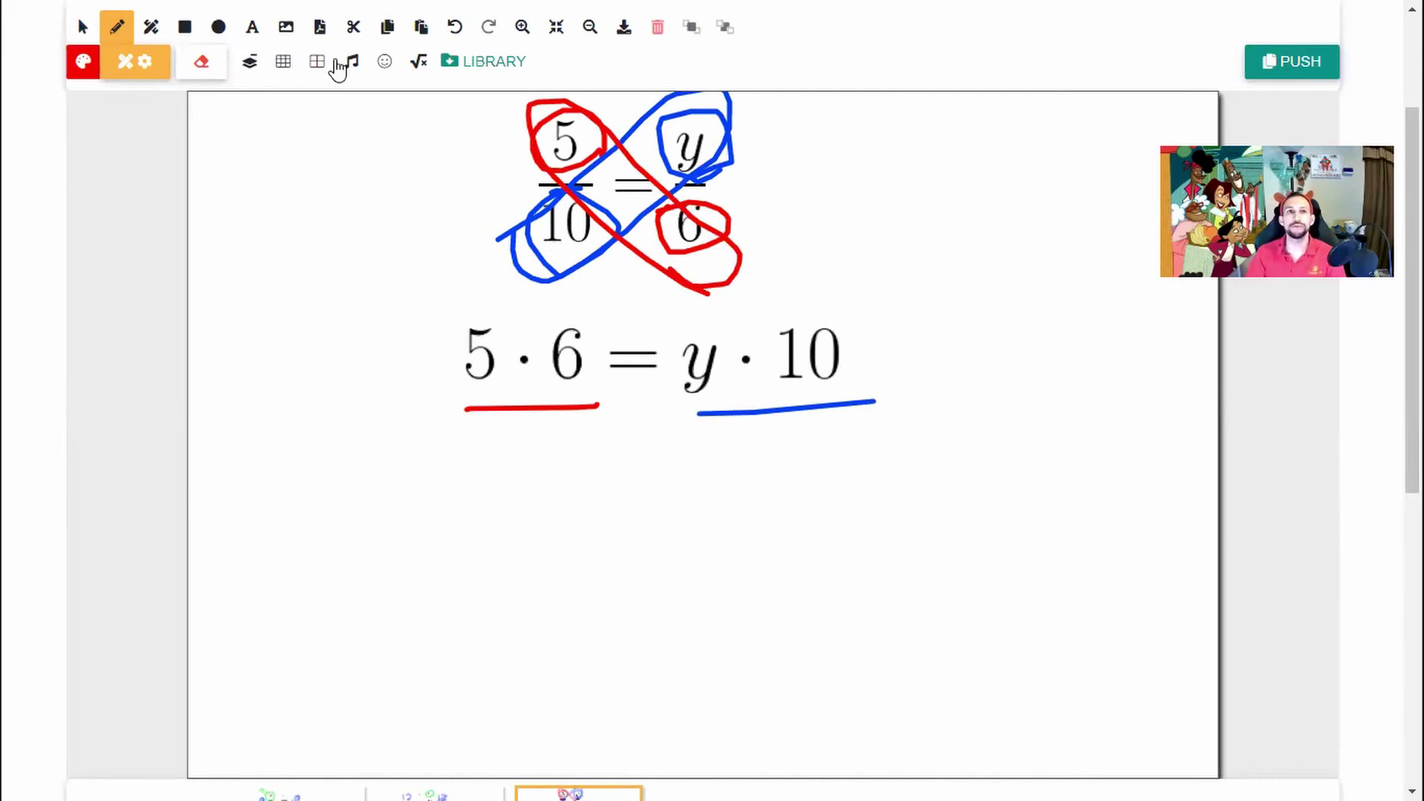
- Start a new math expression from 5 · 6 = y · 10 and replace 5 · 6 with 30
click(251, 30)
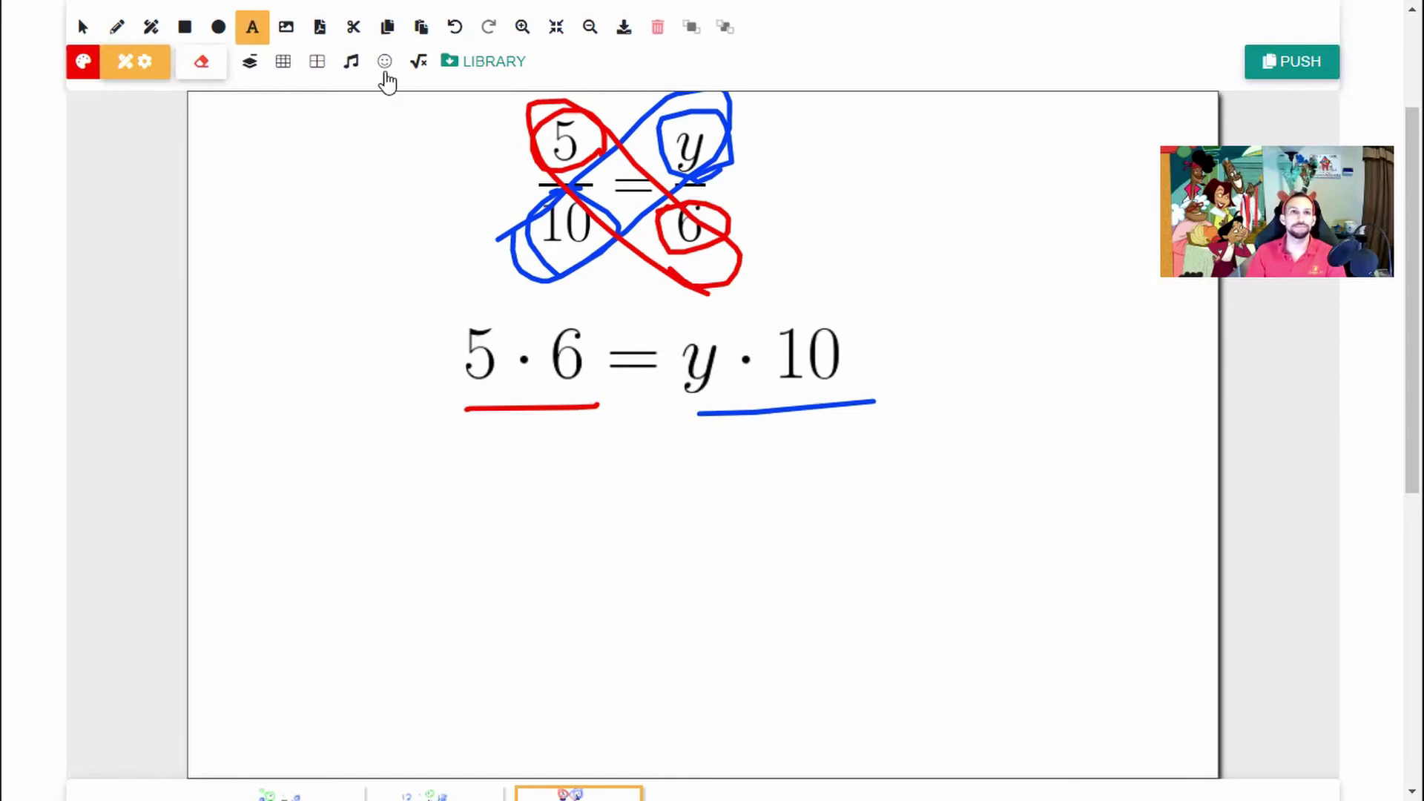
click(420, 67)
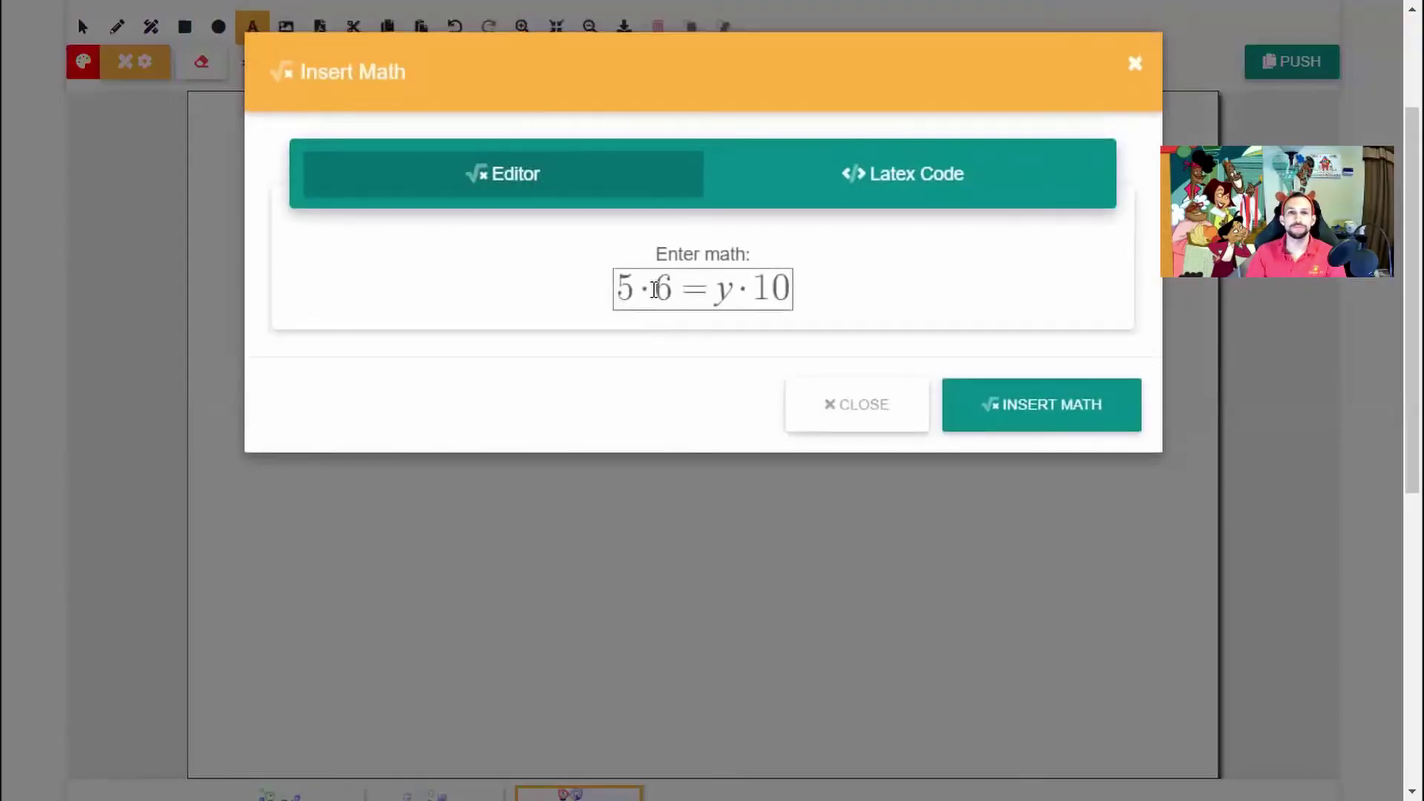
drag(673, 290, 544, 264)
text(30 = )
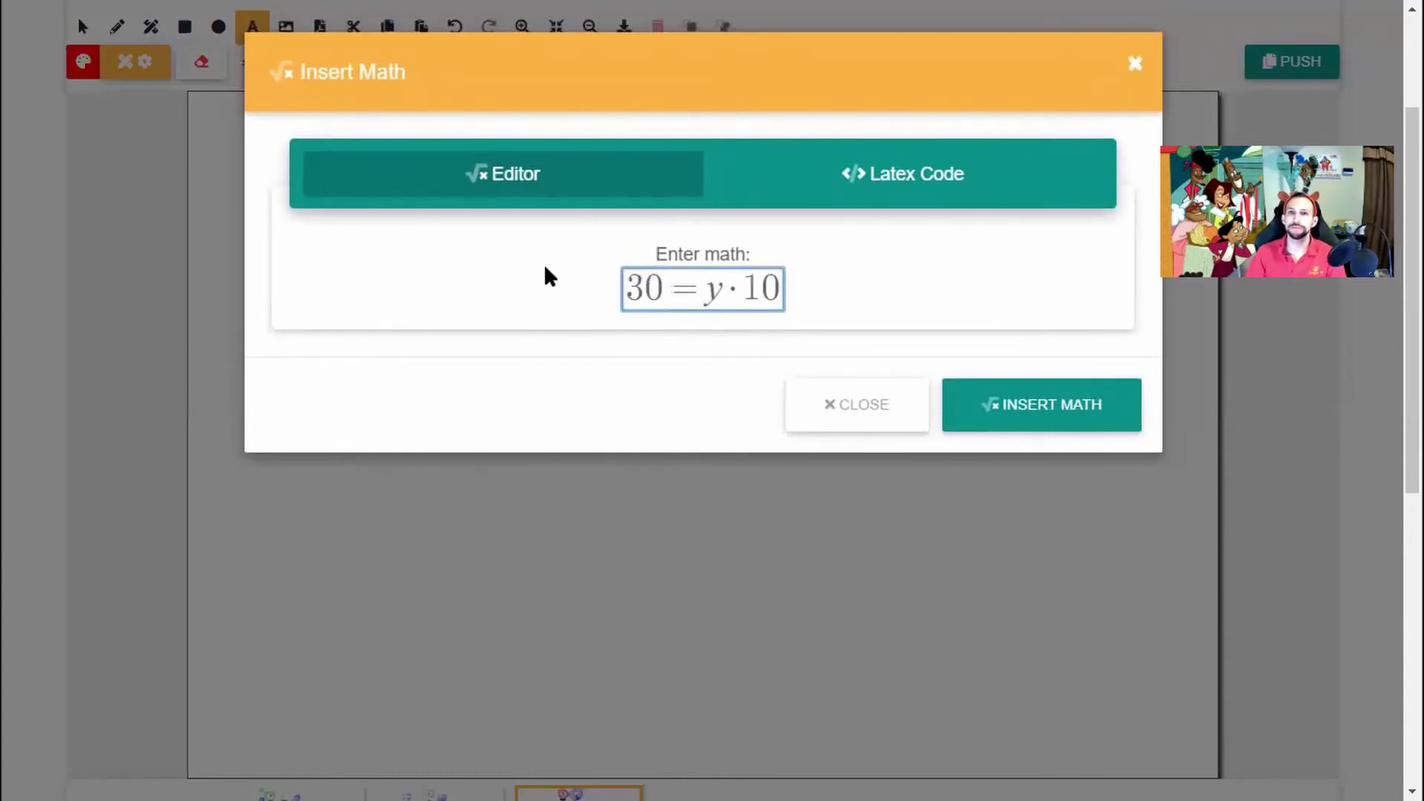
- Rewrite y · 10 as 10y and insert 30 = 10y below 5 · 6 = y · 10
text(10)
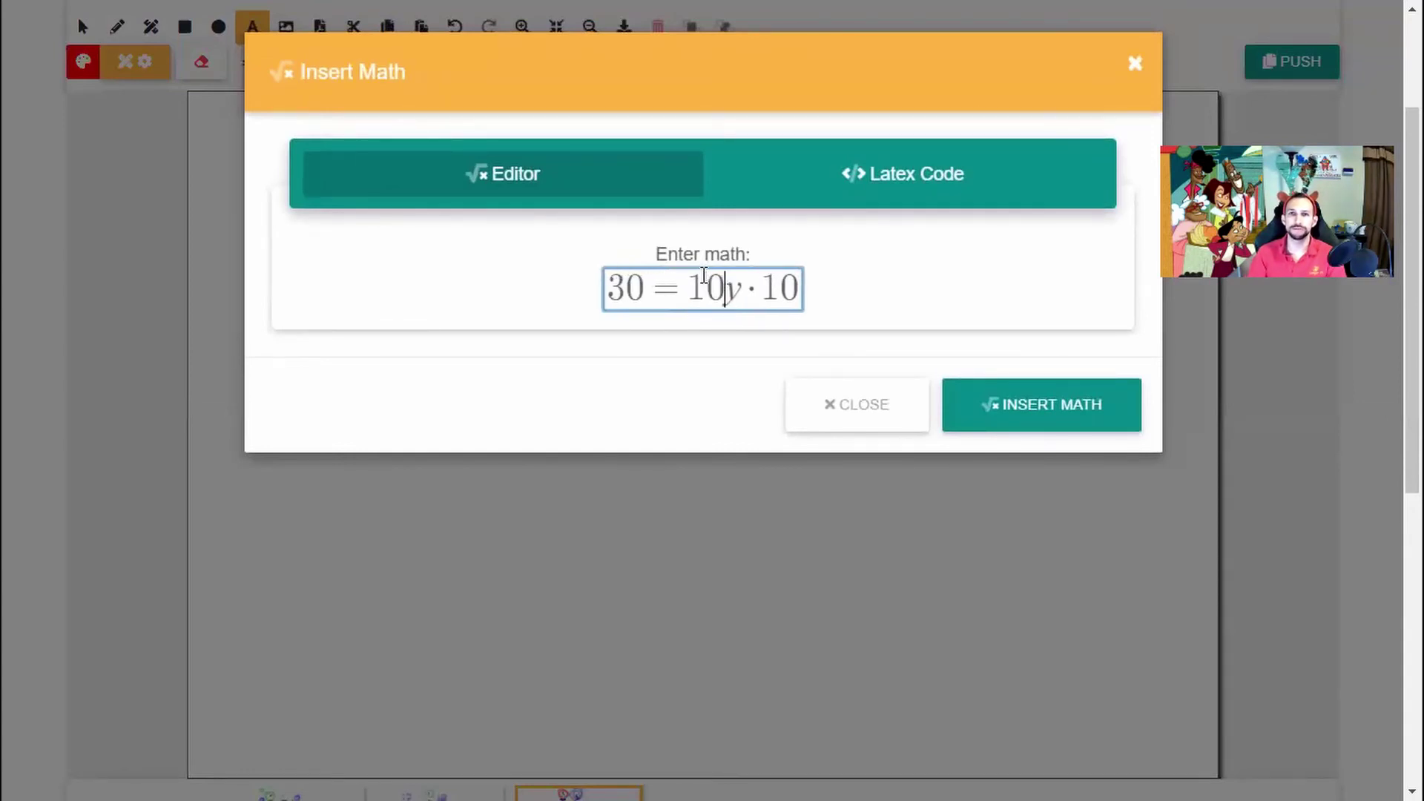
key(Right)
key(Delete)
key(Delete)
key(Delete)
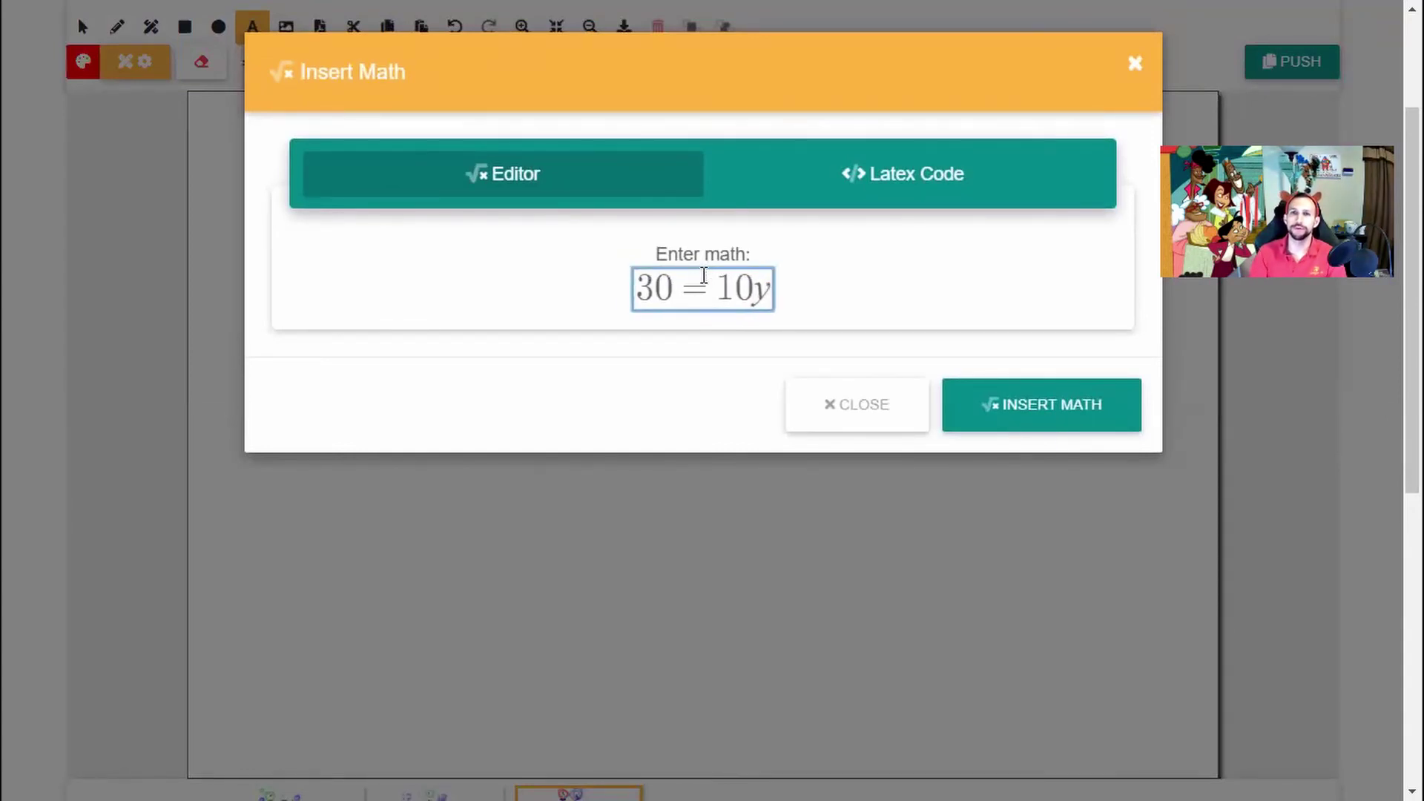
click(1054, 438)
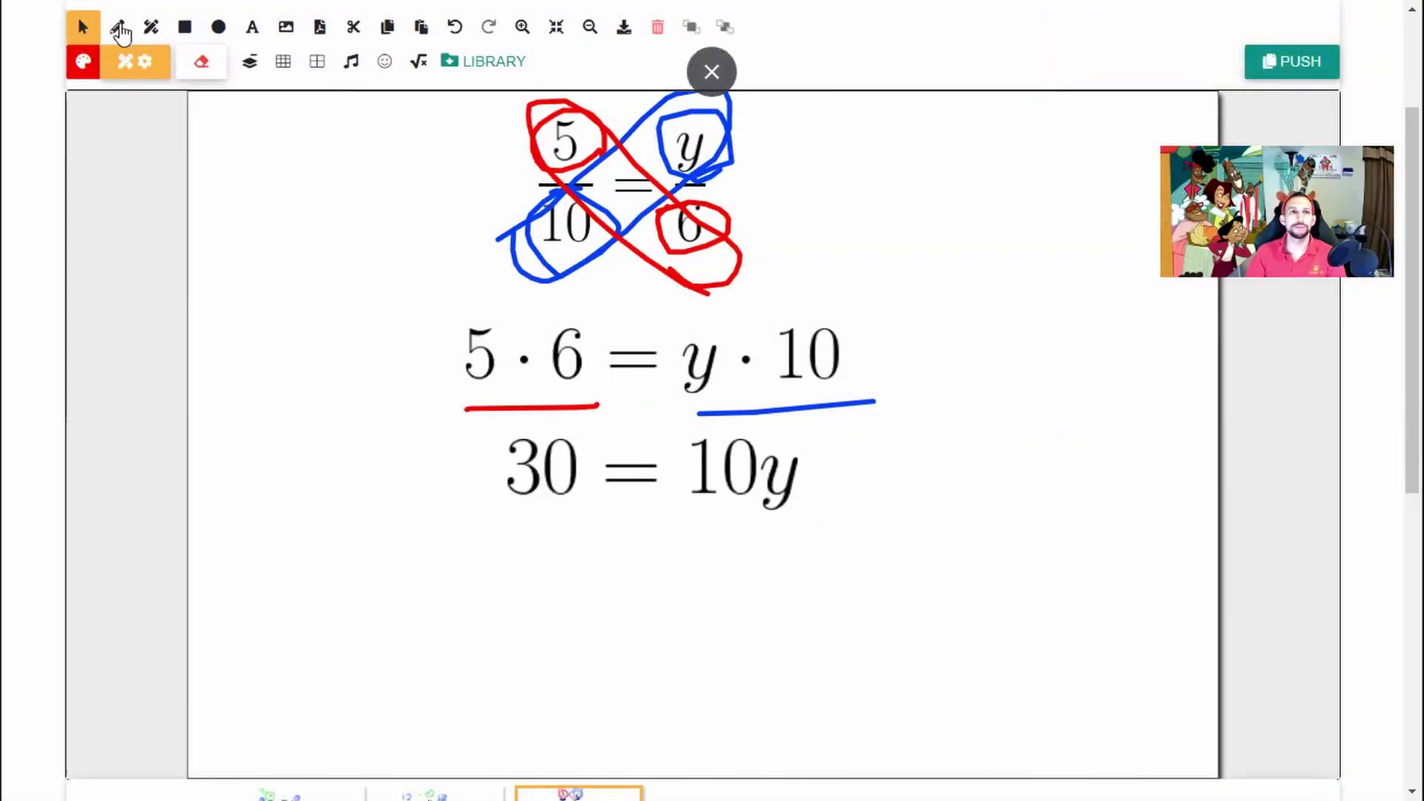
- Draw green divisions by 10 under both sides of 30 = 10y and strike out both 10s on the y side
click(83, 67)
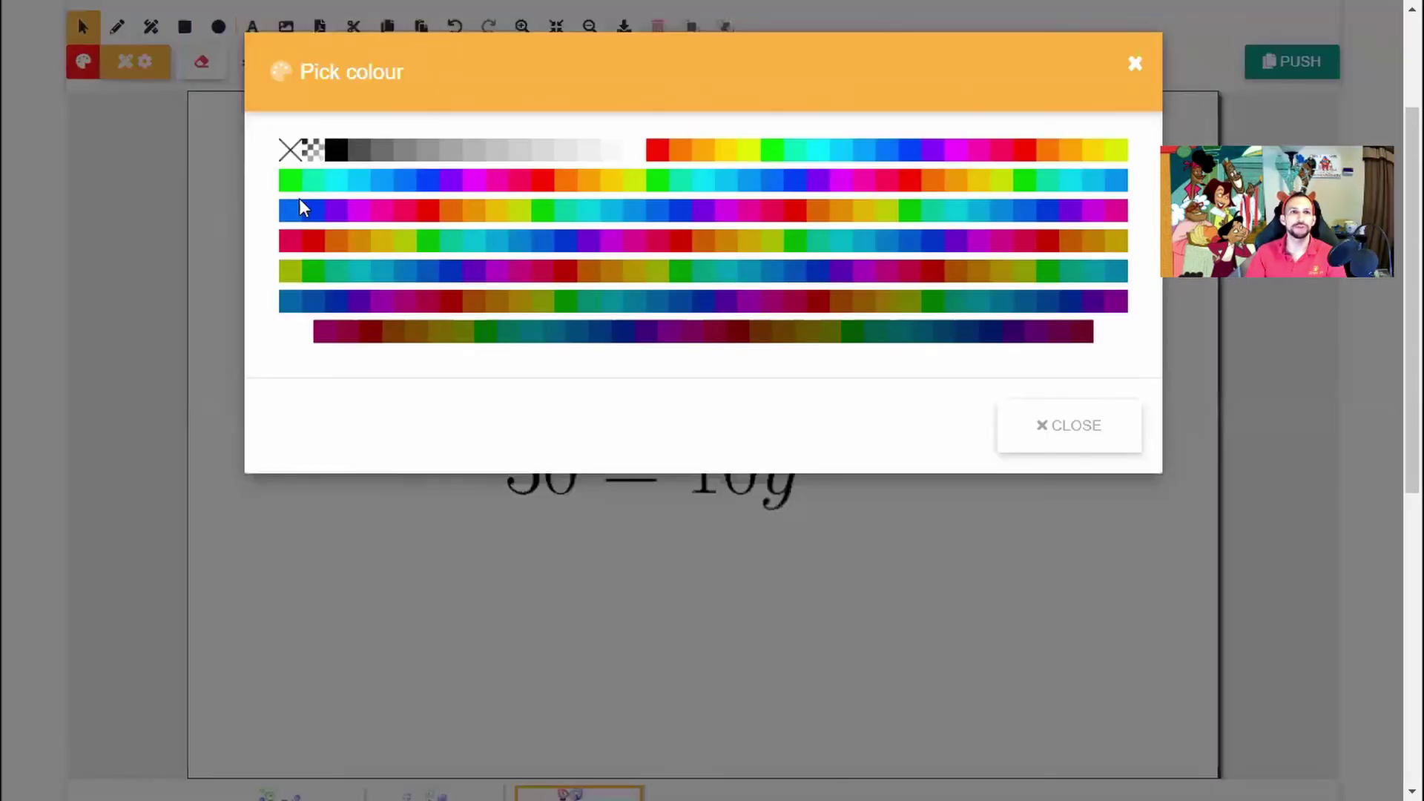
click(301, 189)
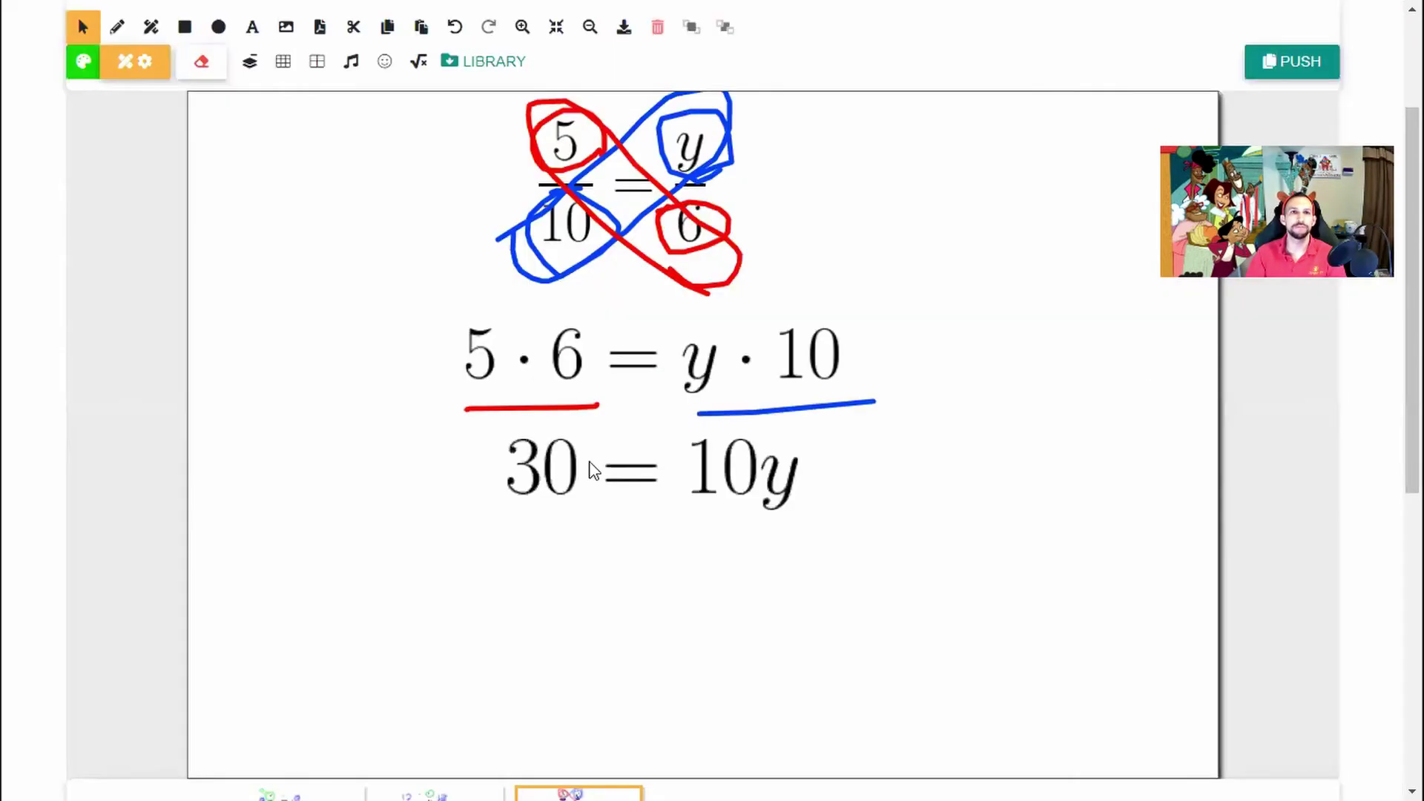
click(117, 27)
drag(692, 517, 821, 514)
drag(744, 591, 744, 594)
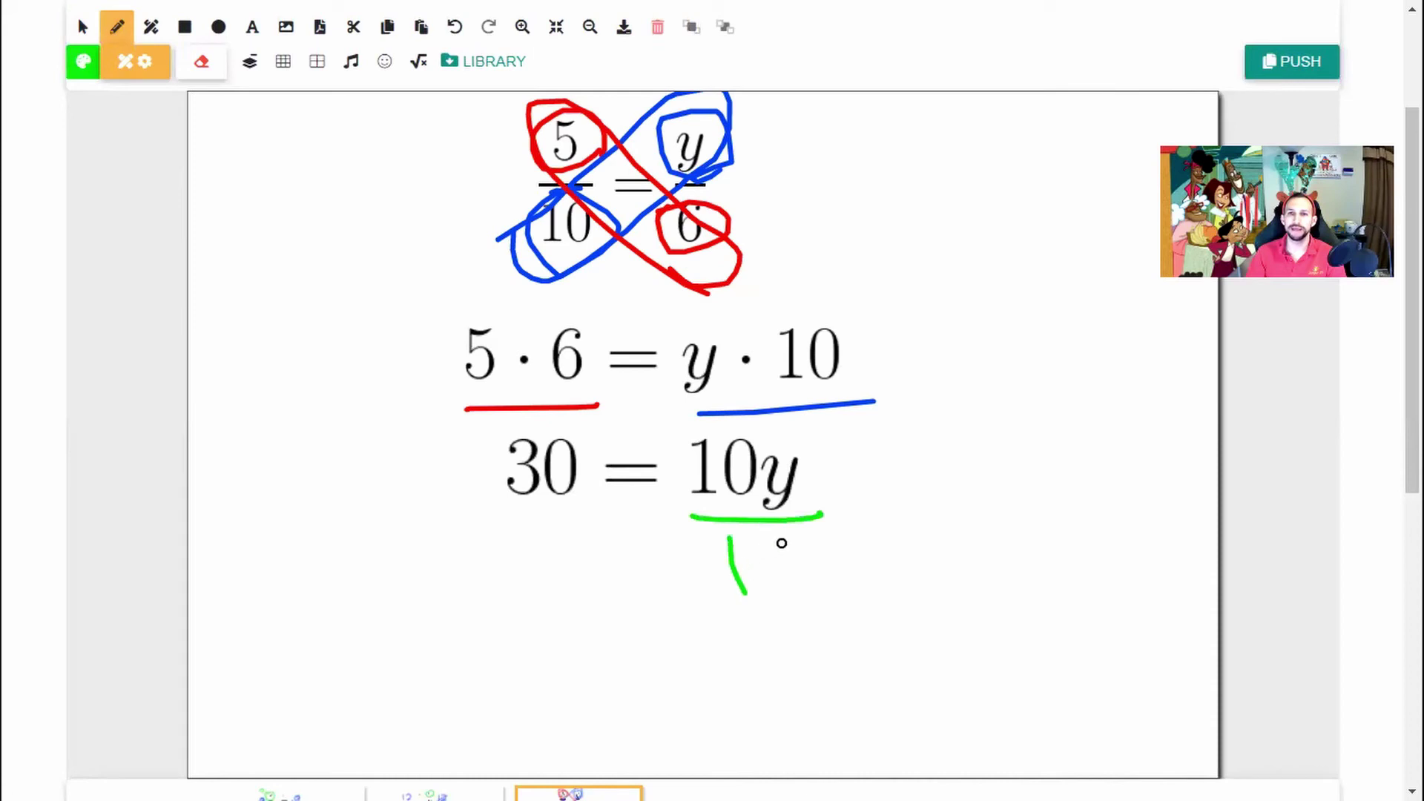
drag(779, 542, 775, 545)
mouse_move(504, 510)
mouse_down()
mouse_move(607, 510)
mouse_move(506, 582)
mouse_up()
mouse_move(565, 522)
mouse_down()
mouse_move(563, 575)
mouse_move(577, 522)
mouse_up()
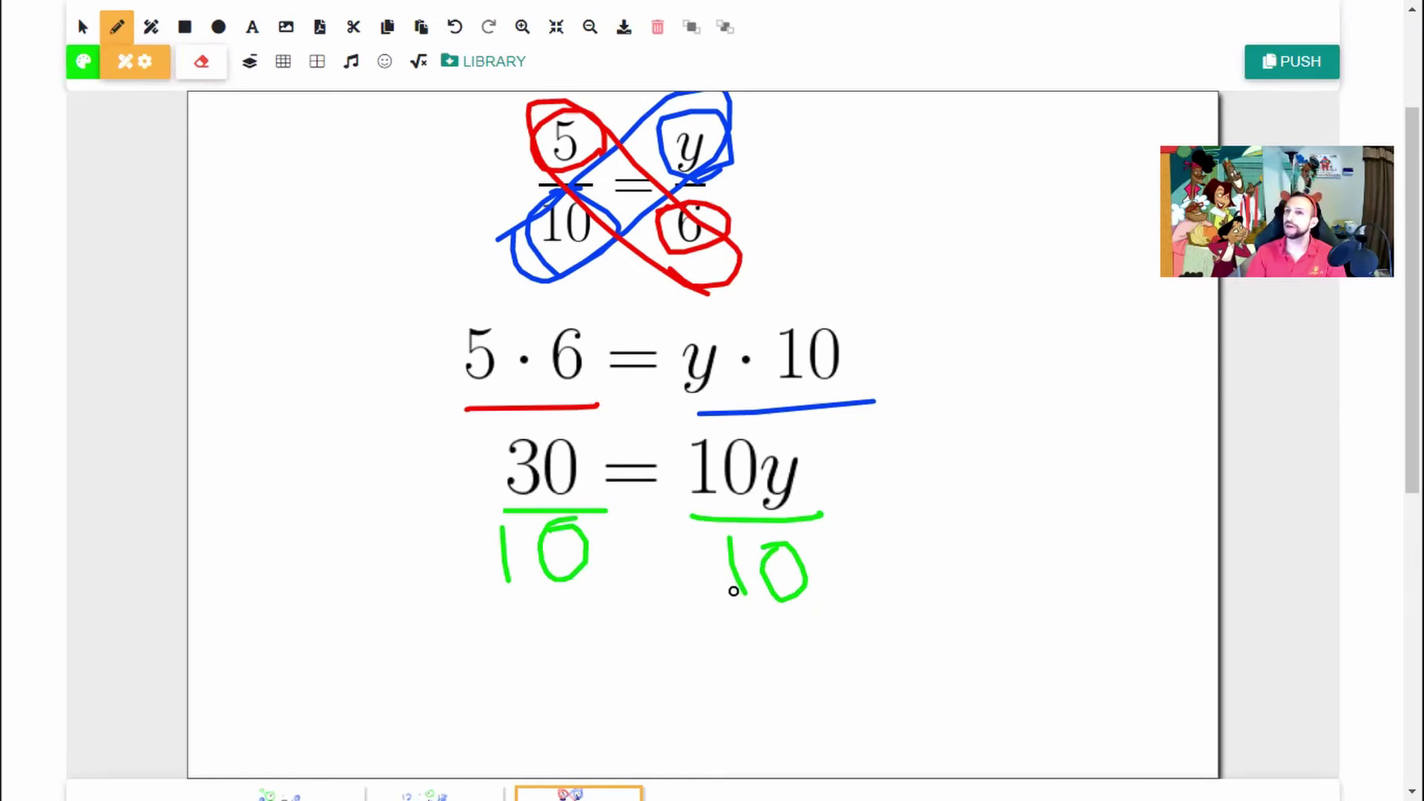
drag(723, 604, 790, 549)
drag(702, 494, 749, 456)
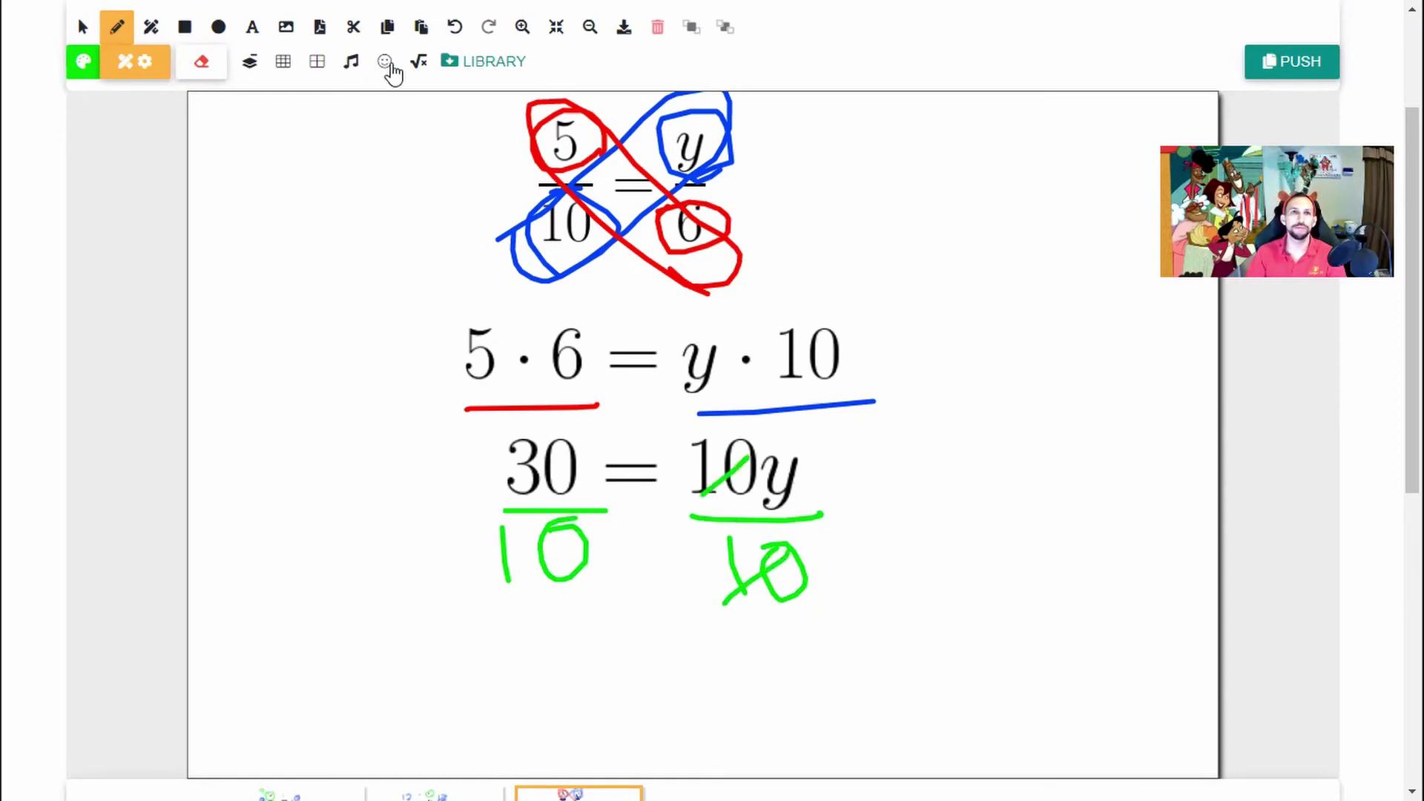
- Start a new math expression from 30 = 10y, divide 30 by 10 and remove the 10 before y
click(417, 62)
click(663, 288)
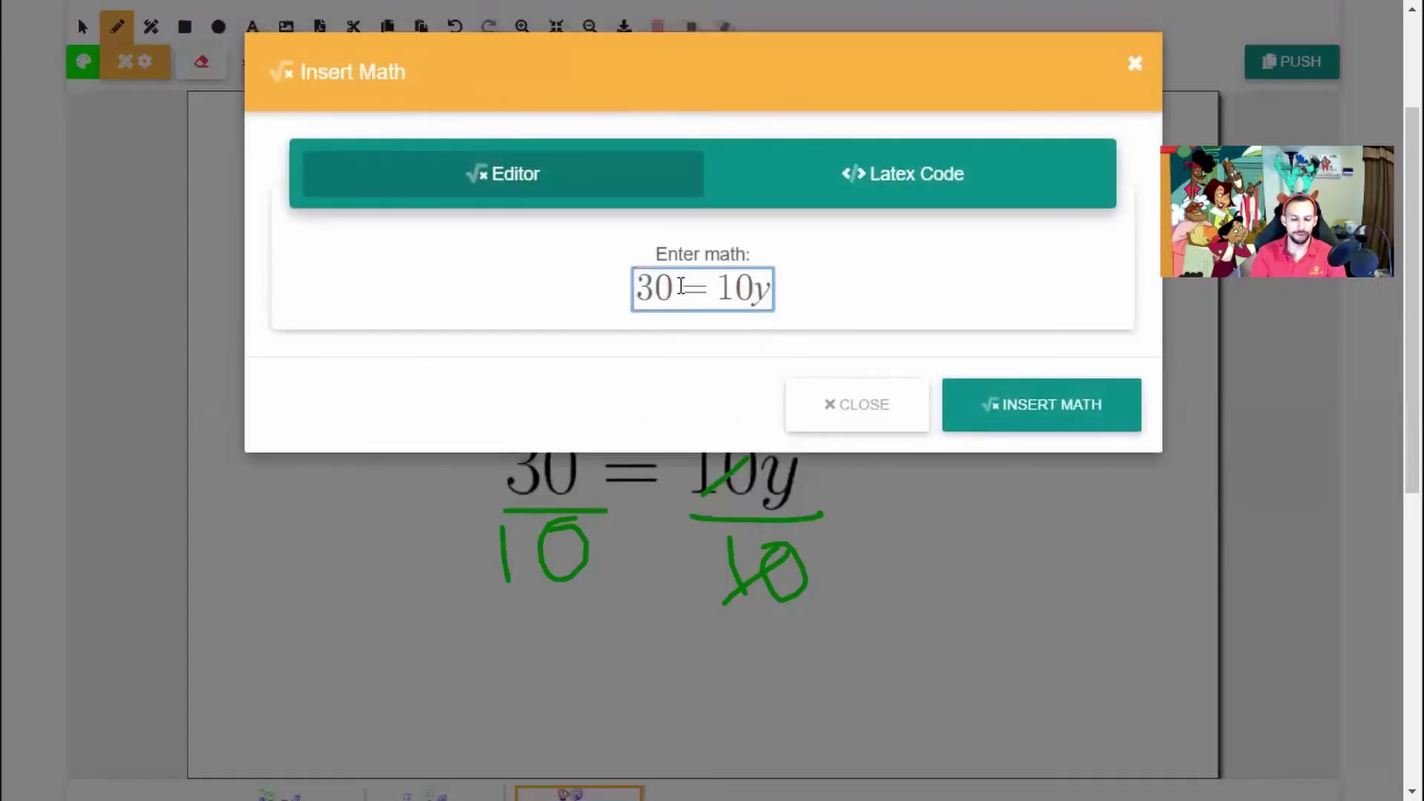
text(/1)
text(0)
key(Right)
key(Right)
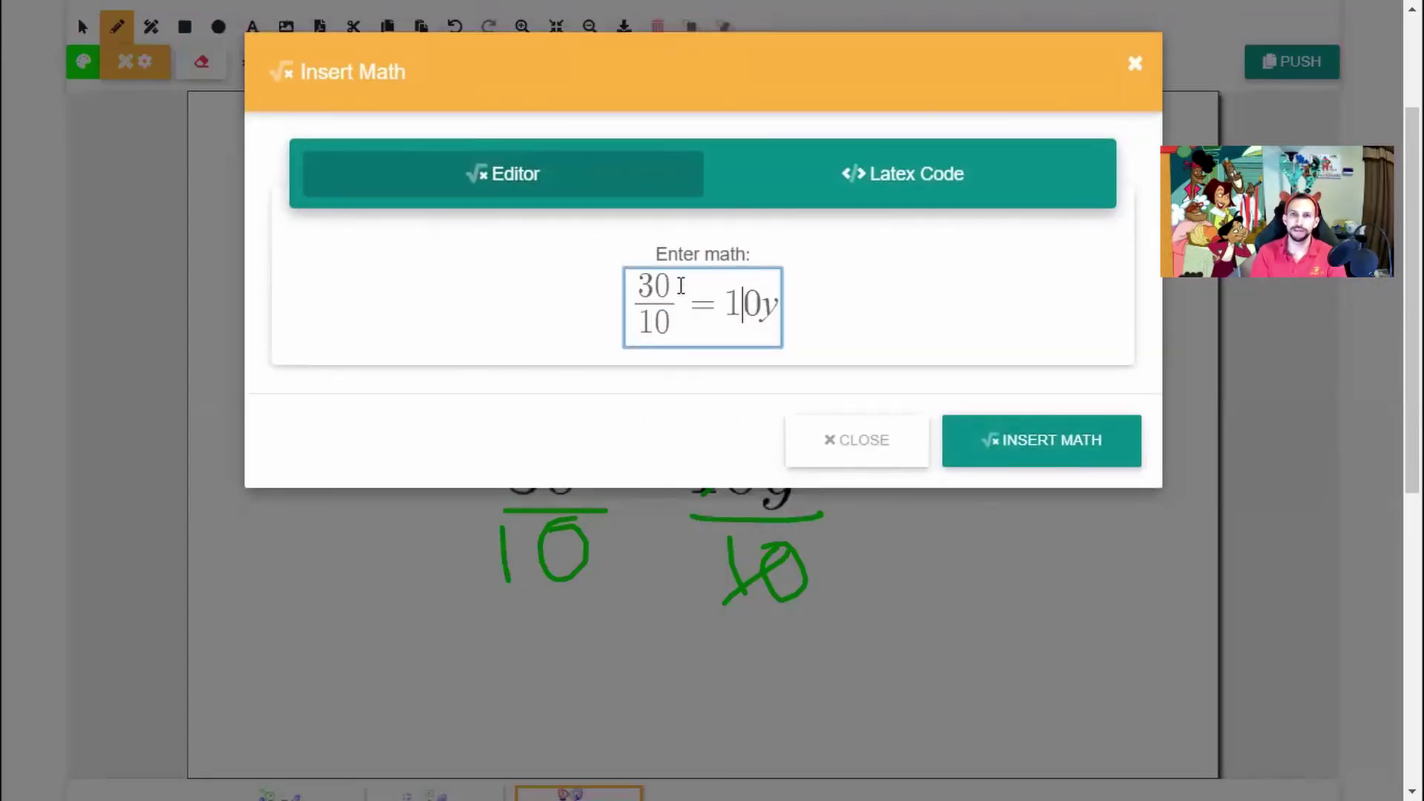
key(Left)
key(Delete)
key(Delete)
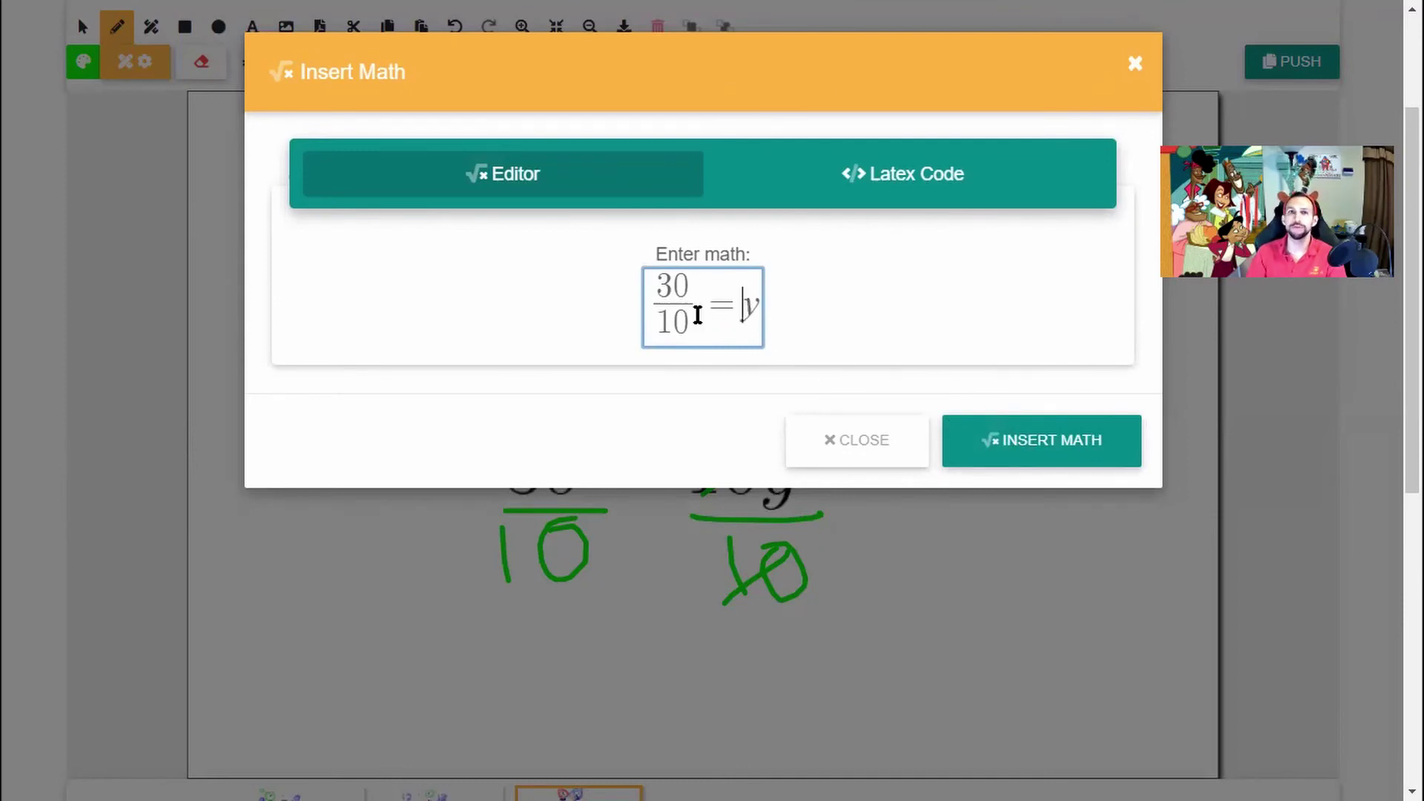
- Replace the fraction 30/10 with 3 and insert 3 = y below the division work
drag(697, 315, 561, 241)
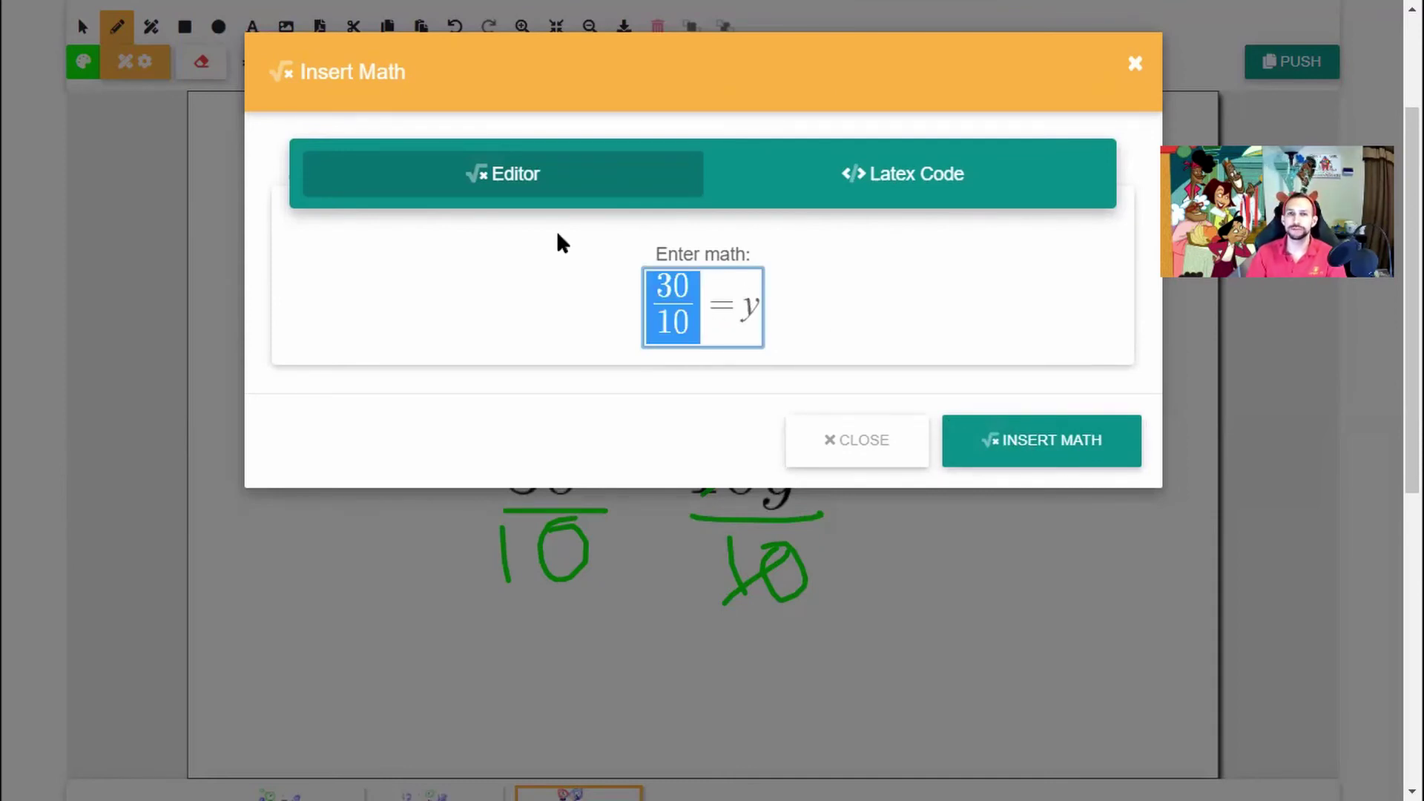
text(3)
click(1008, 439)
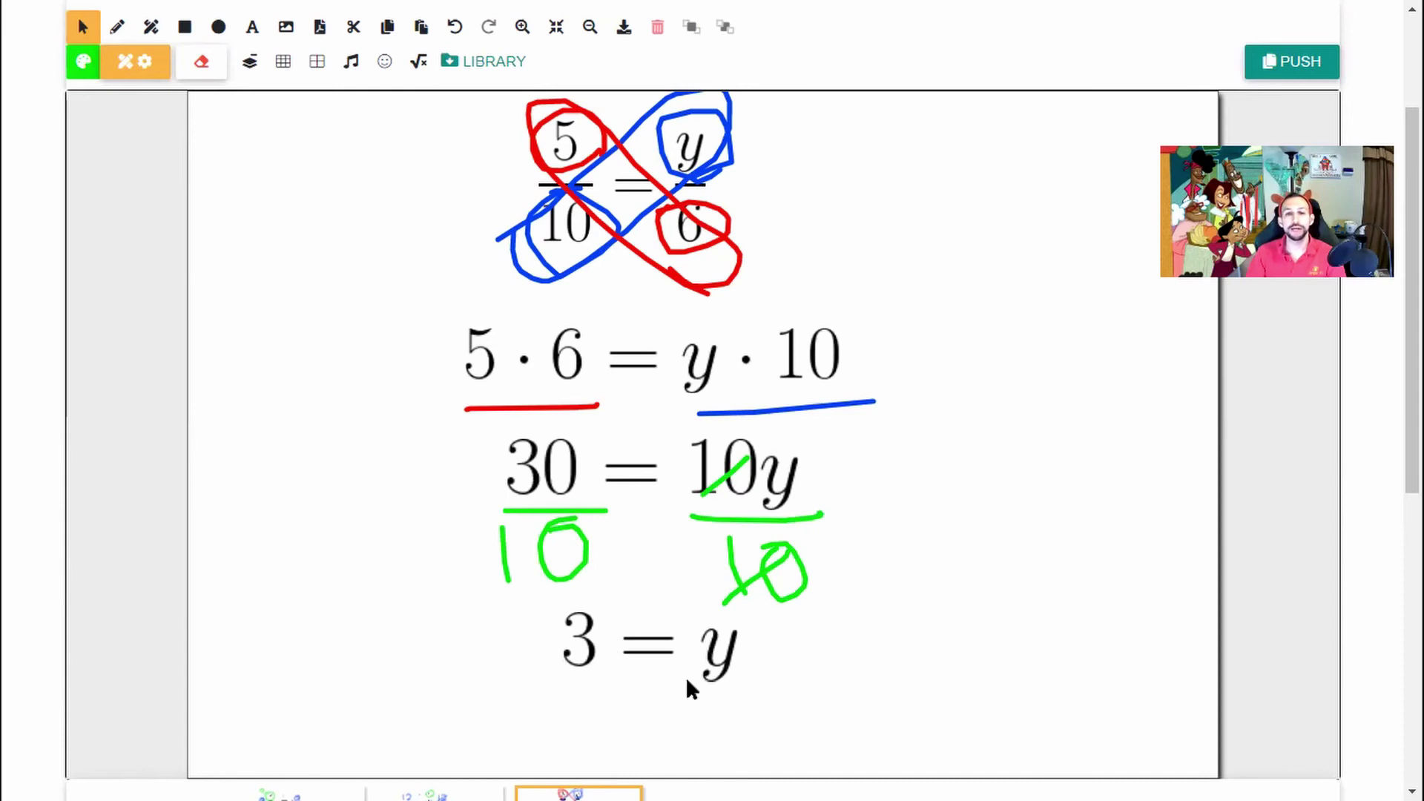
- Enter 5/10 = y/6 in a new math expression and replace the y with 3
click(418, 61)
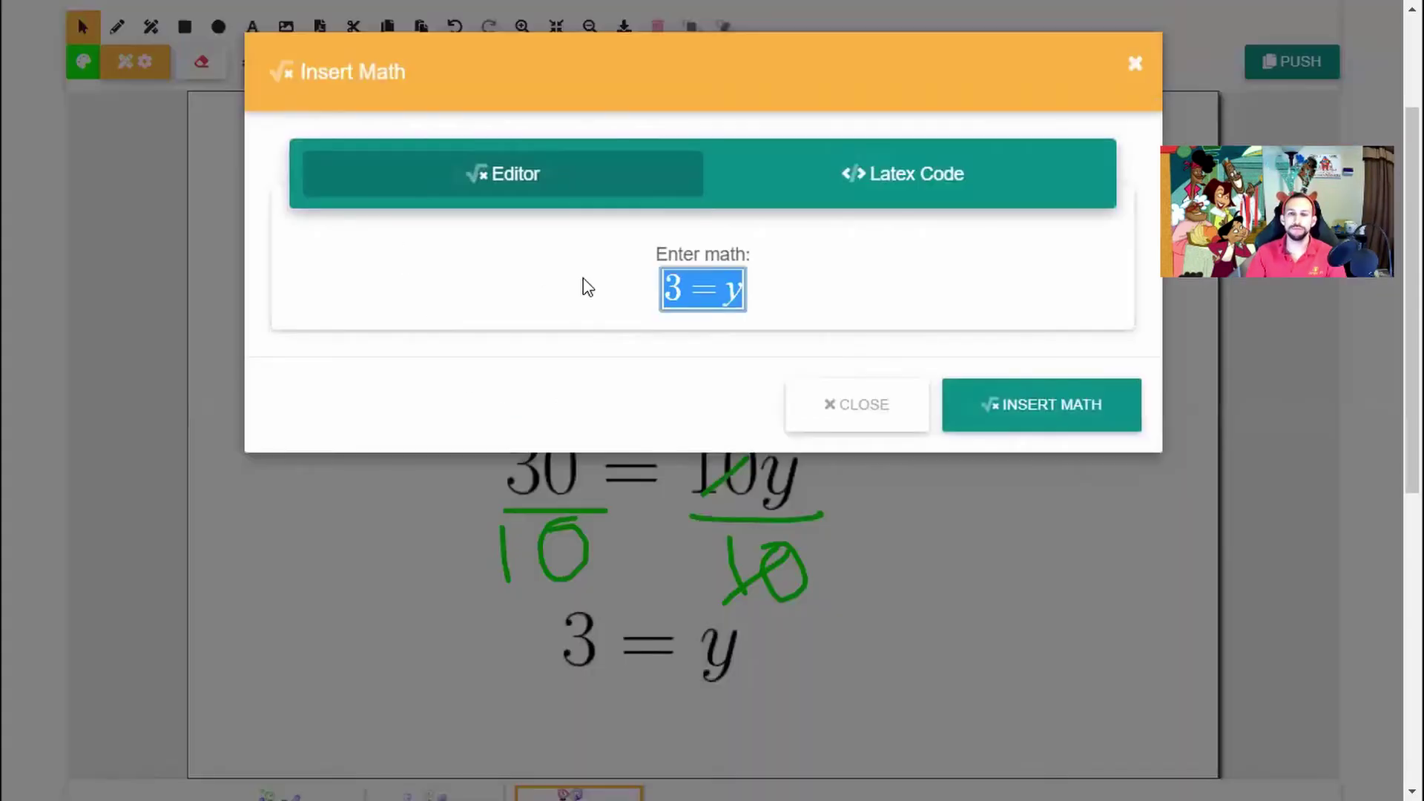
text(5/)
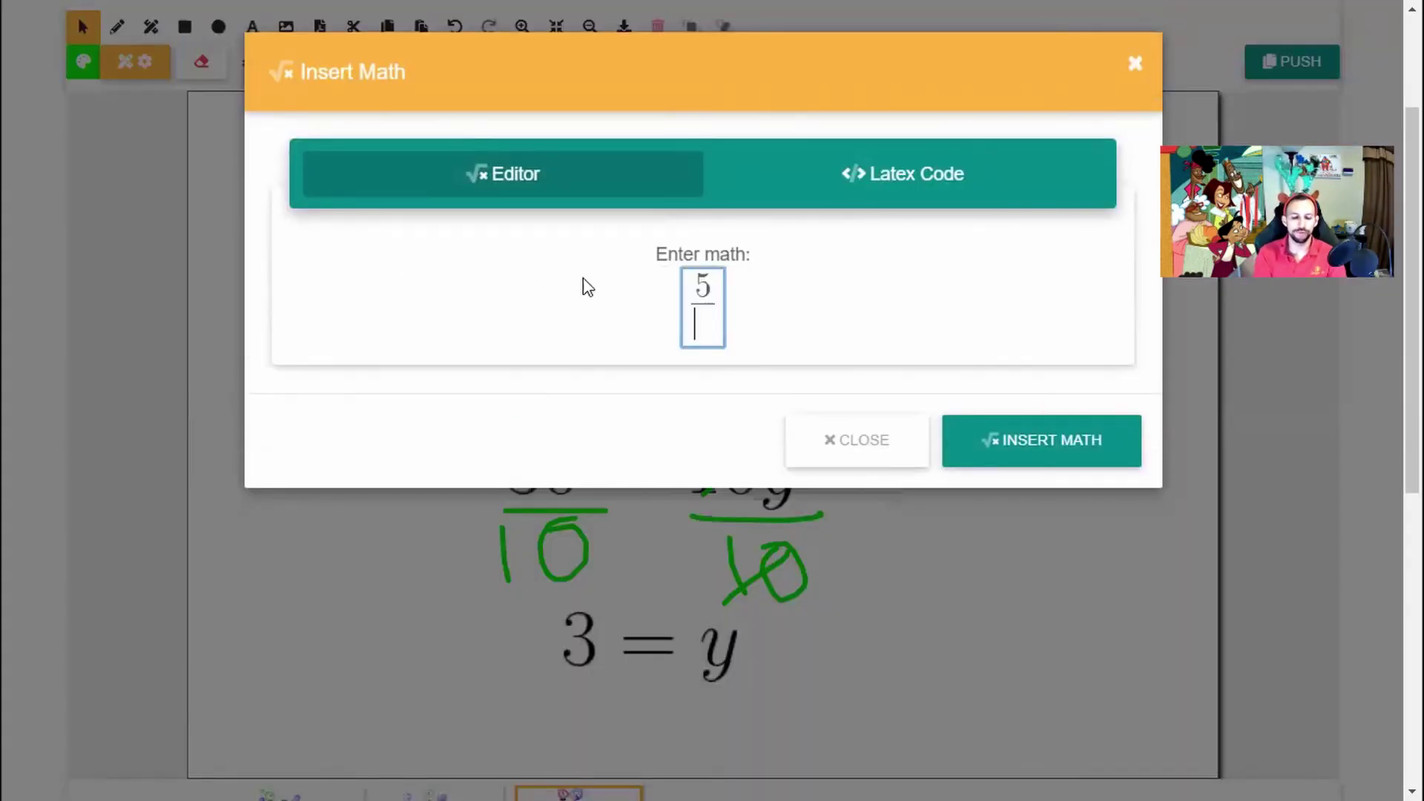
text(10=y/6)
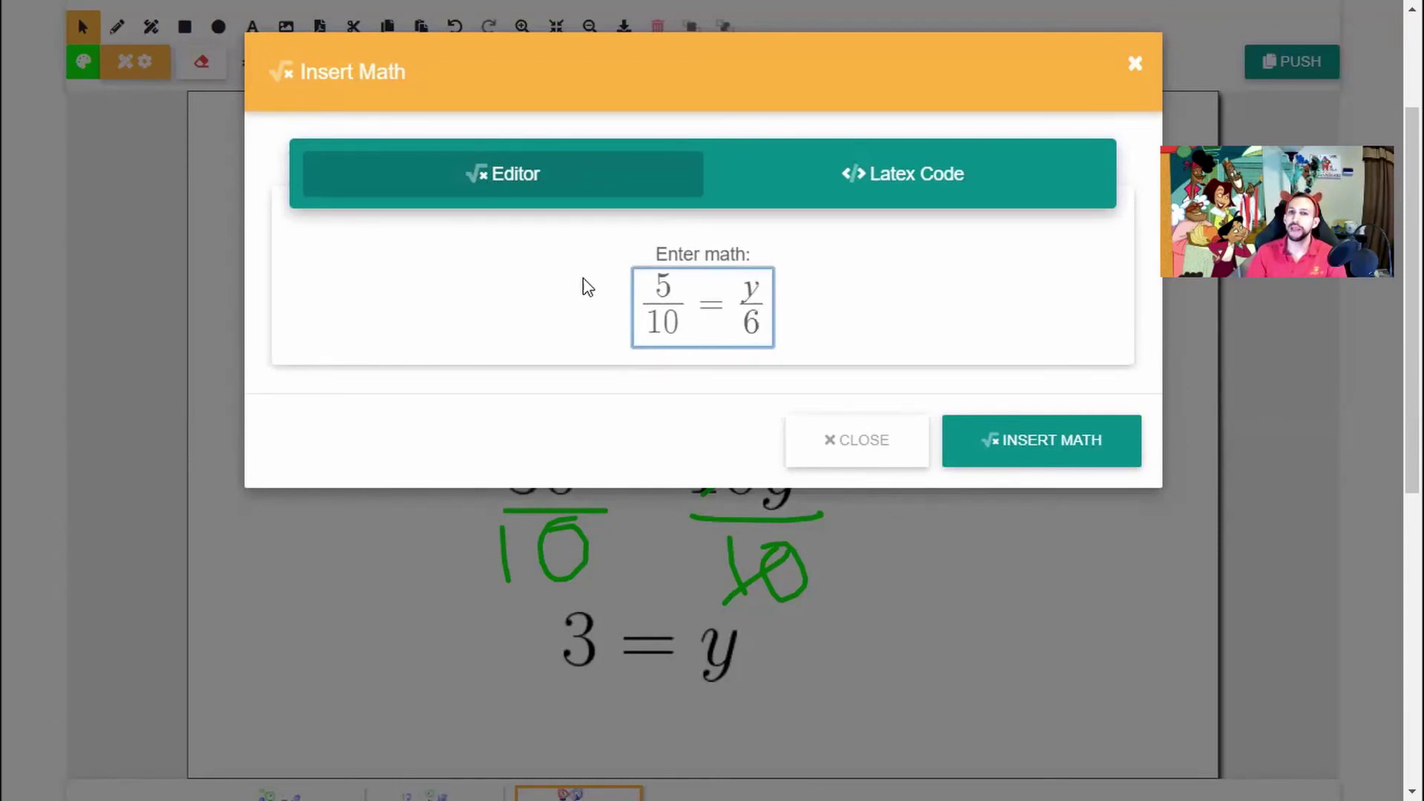
drag(756, 289, 742, 287)
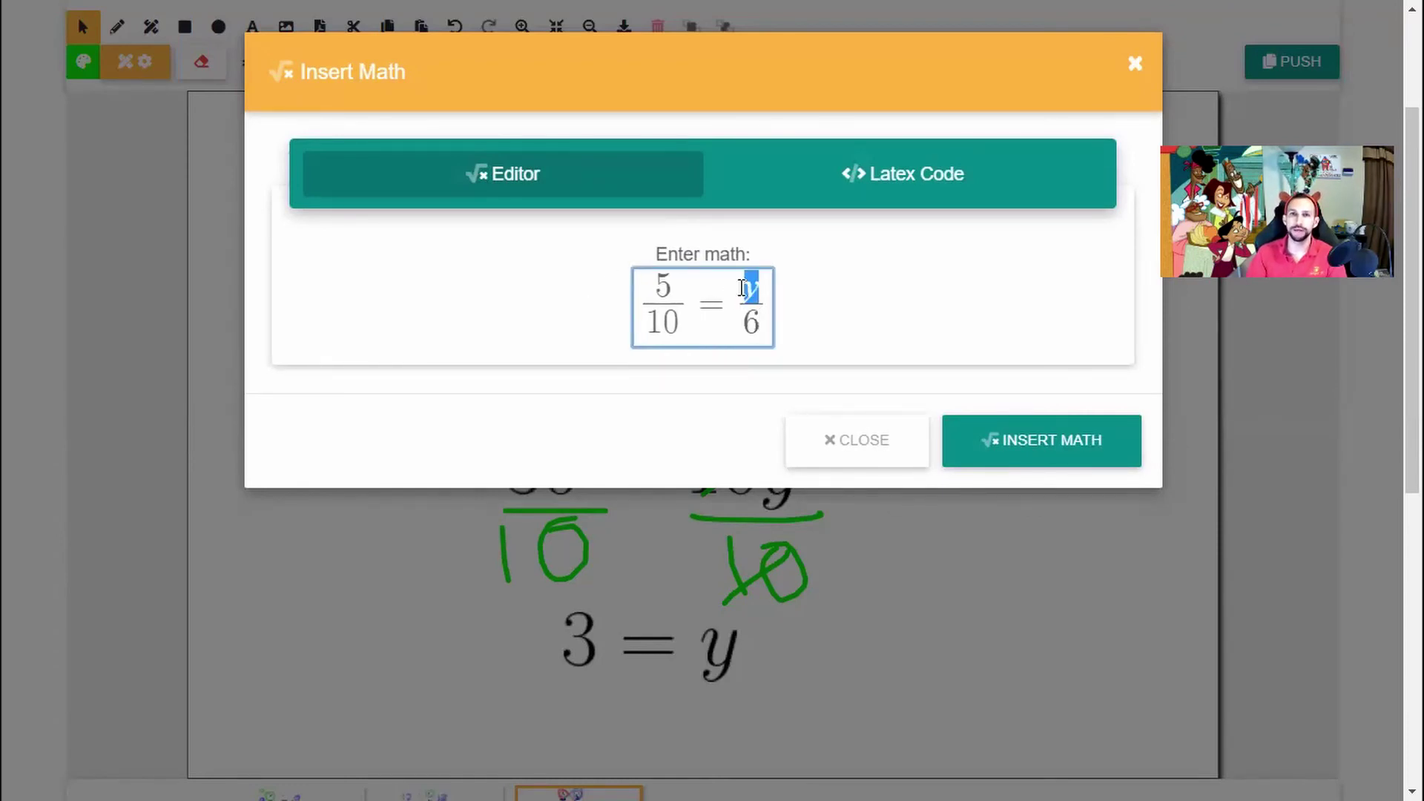
text(3)
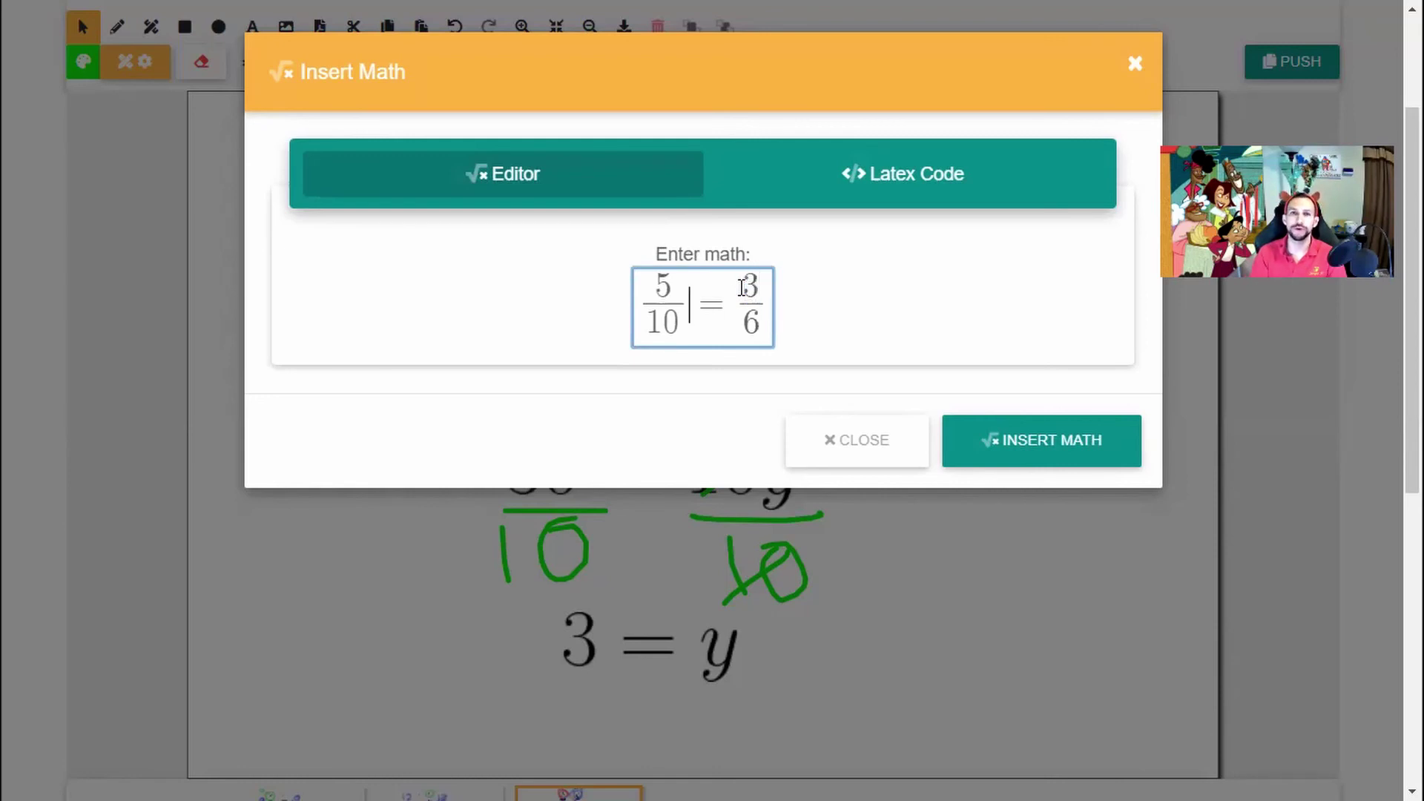
- Add 1/2 and an equals sign in front of 5/10 in the math expression
key(Left)
key(Left)
key(Left)
key(Left)
key(Left)
key(Left)
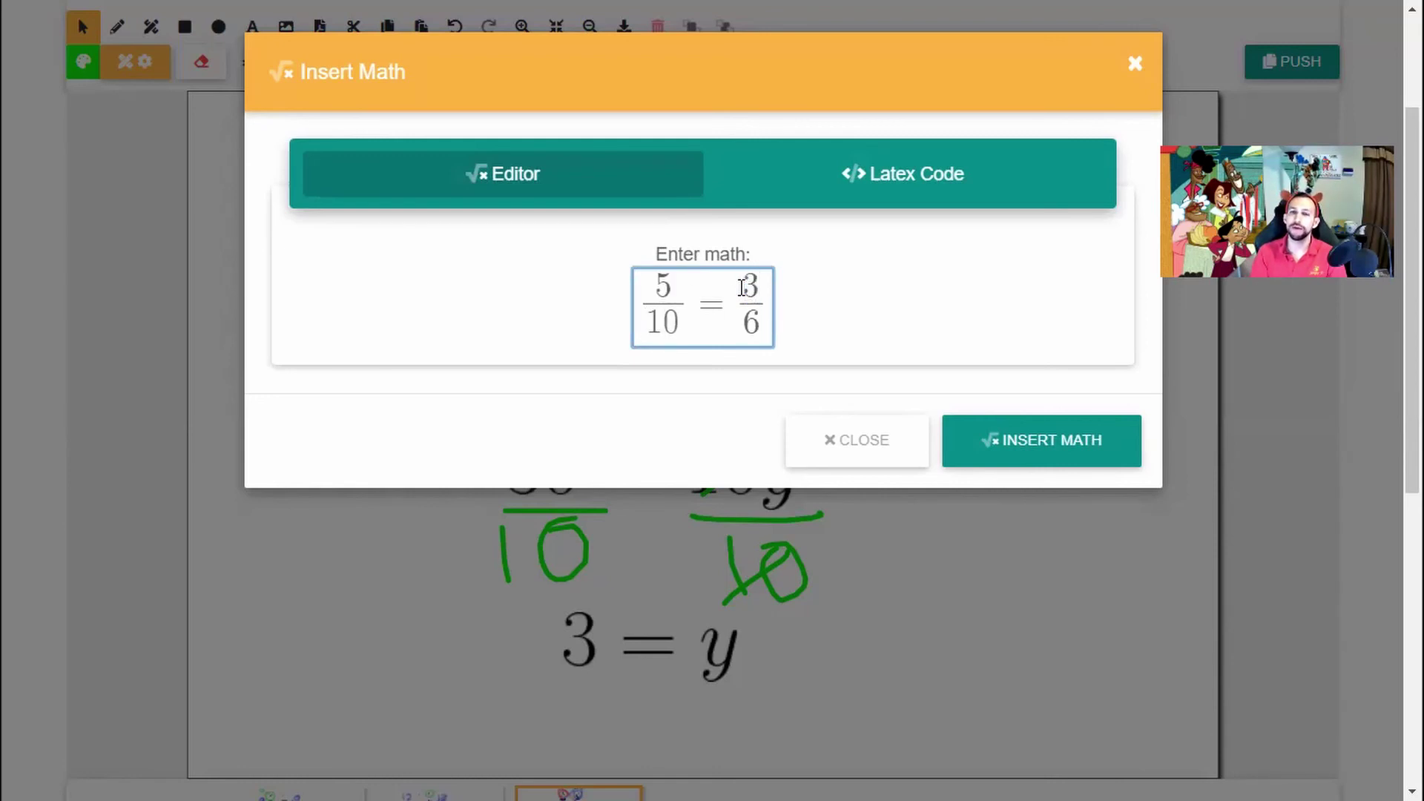
text(=)
key(Left)
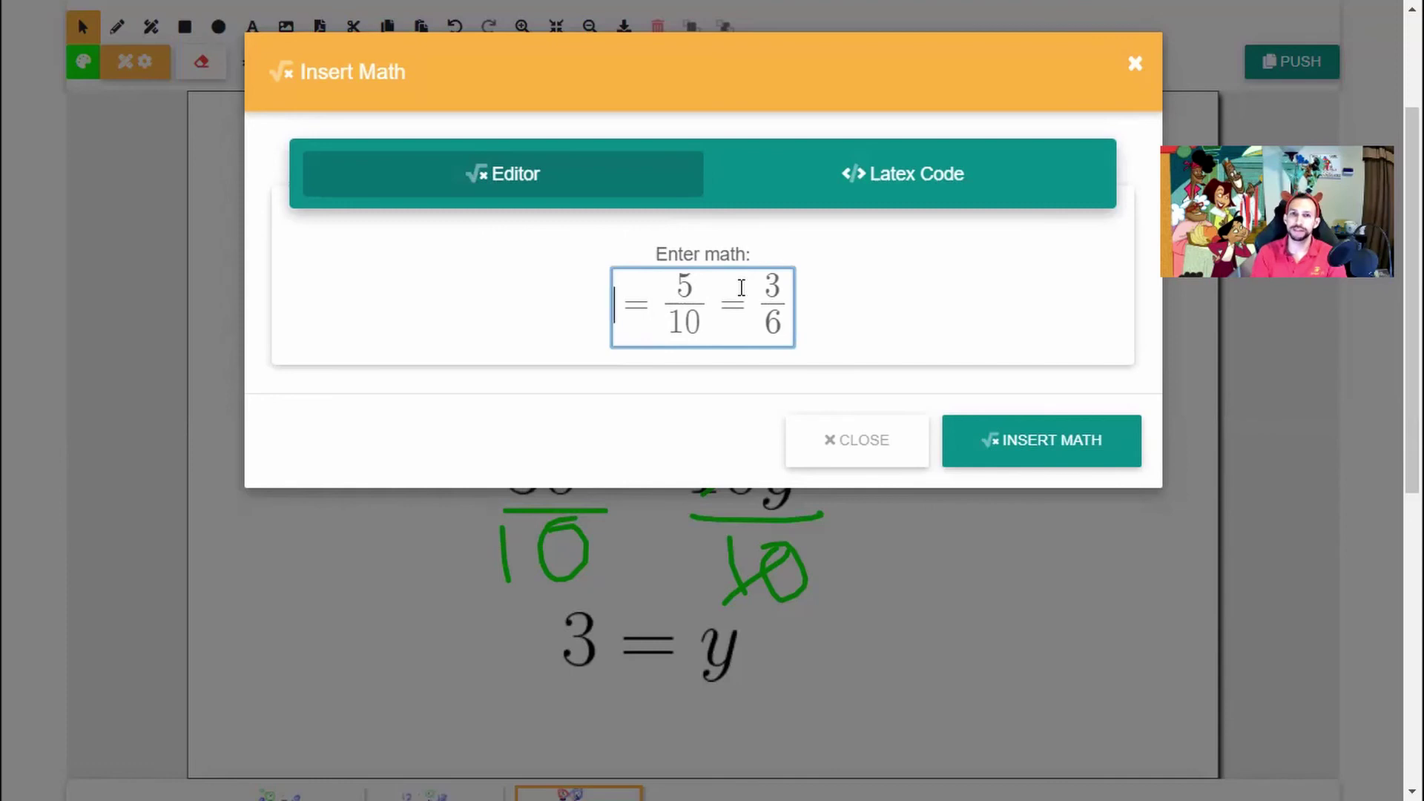
text(1)
text(/2)
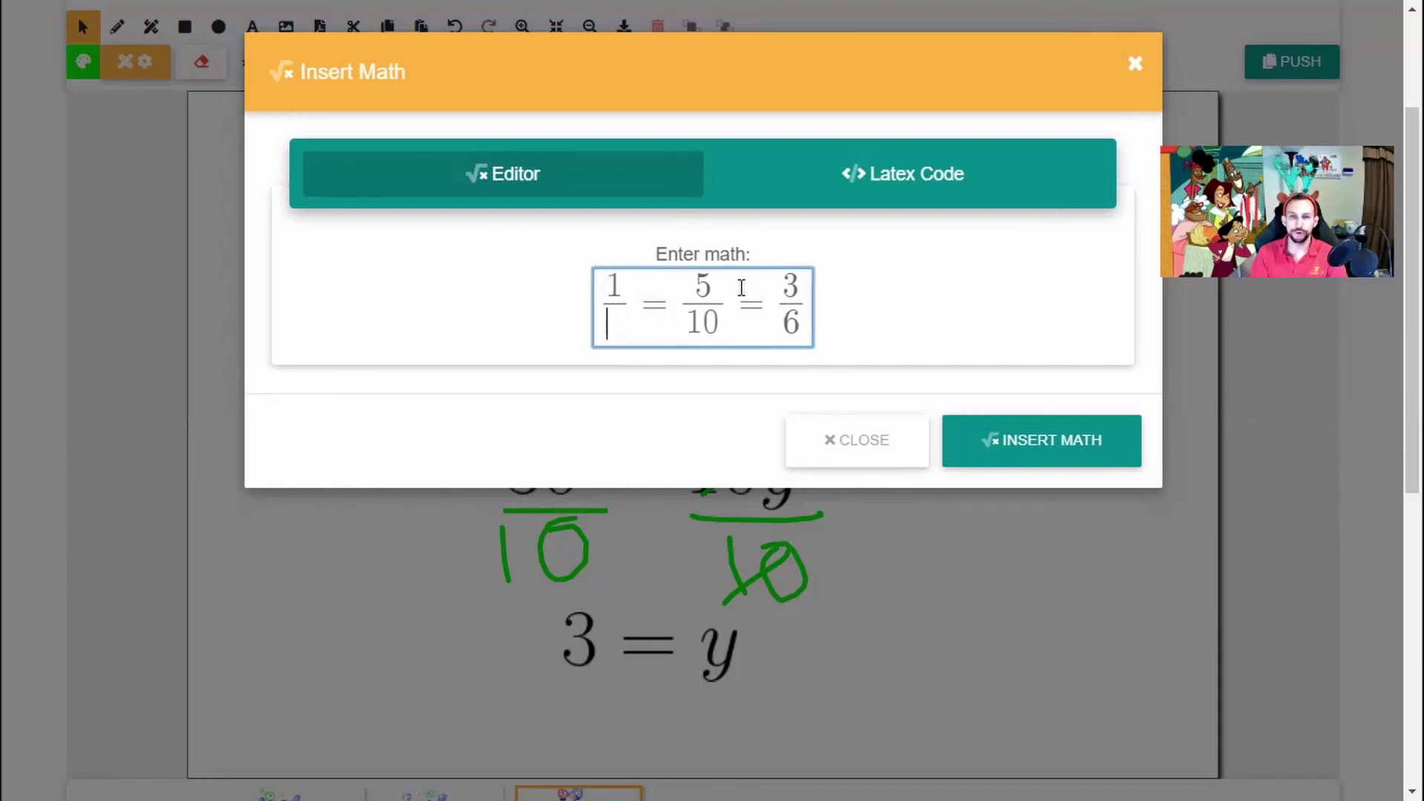
- Append = 1/2 after 3/6 and close the math dialog without inserting the expression
click(810, 308)
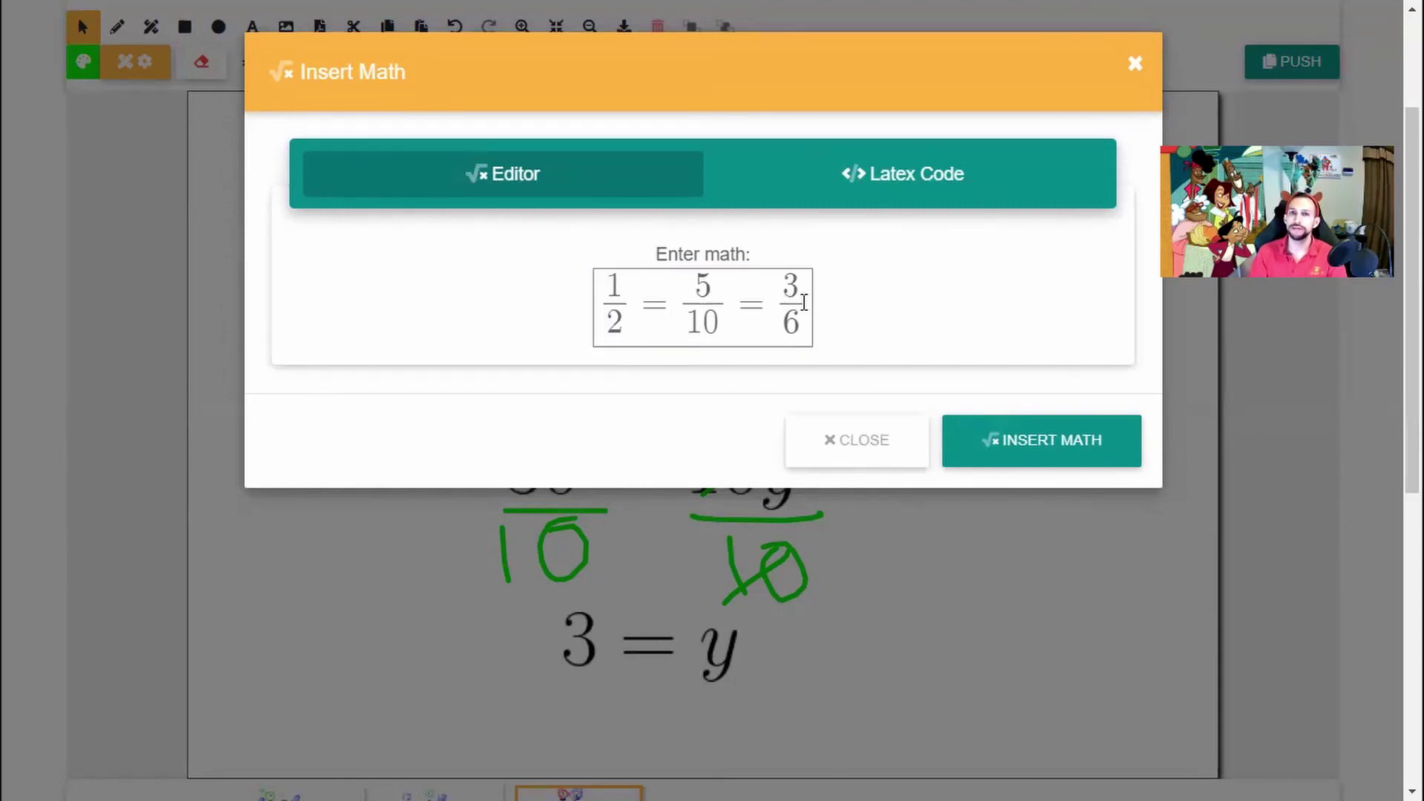
key(Left)
key(Left)
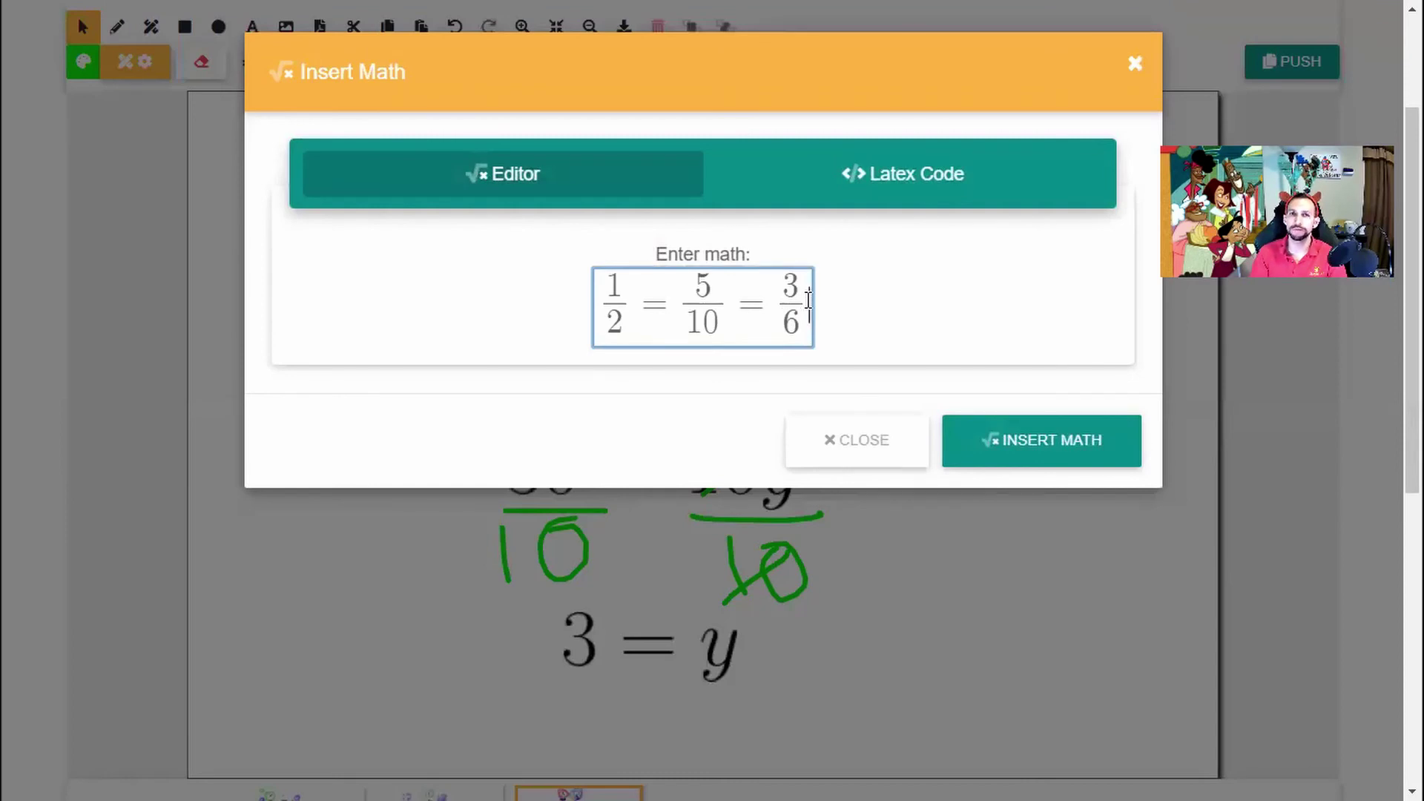
text(=1/2)
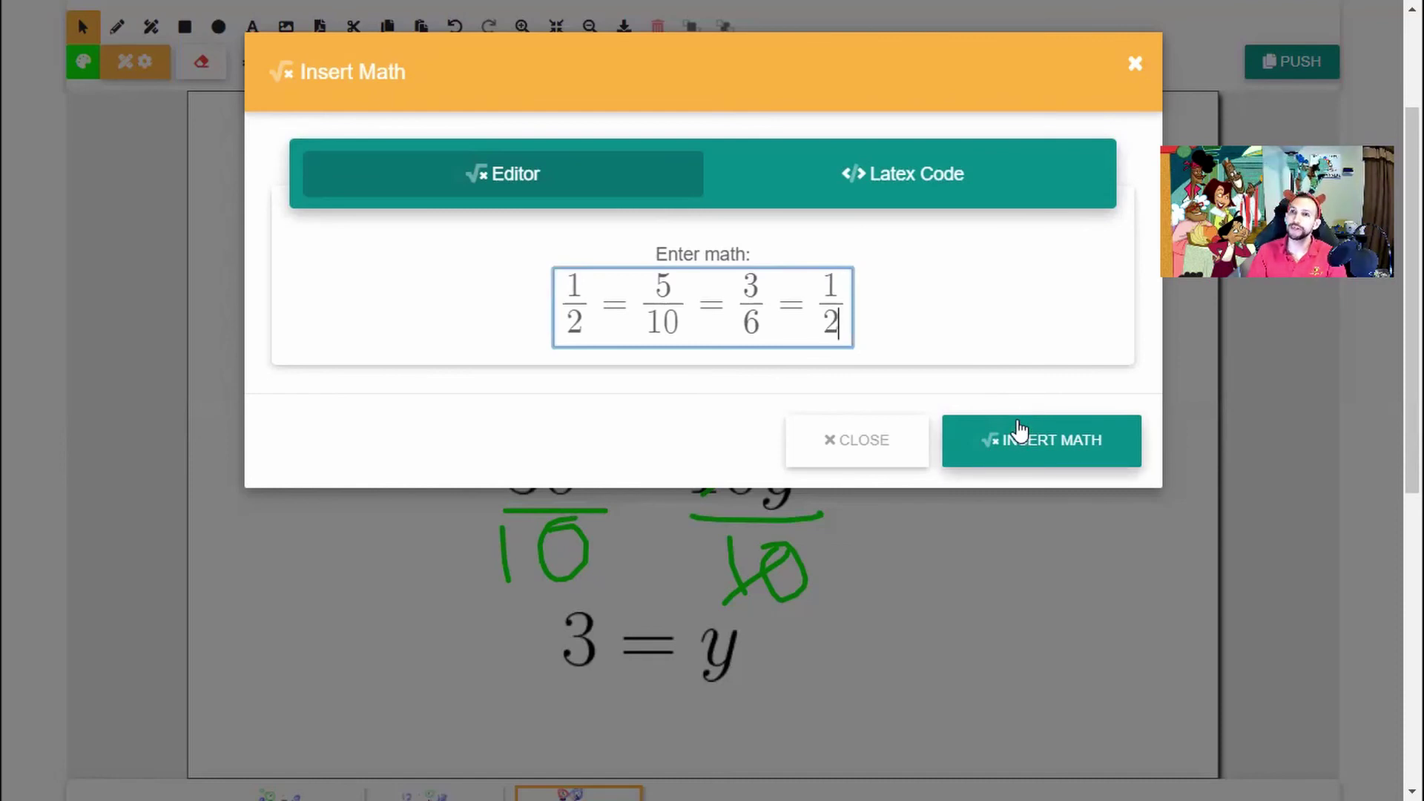
click(872, 449)
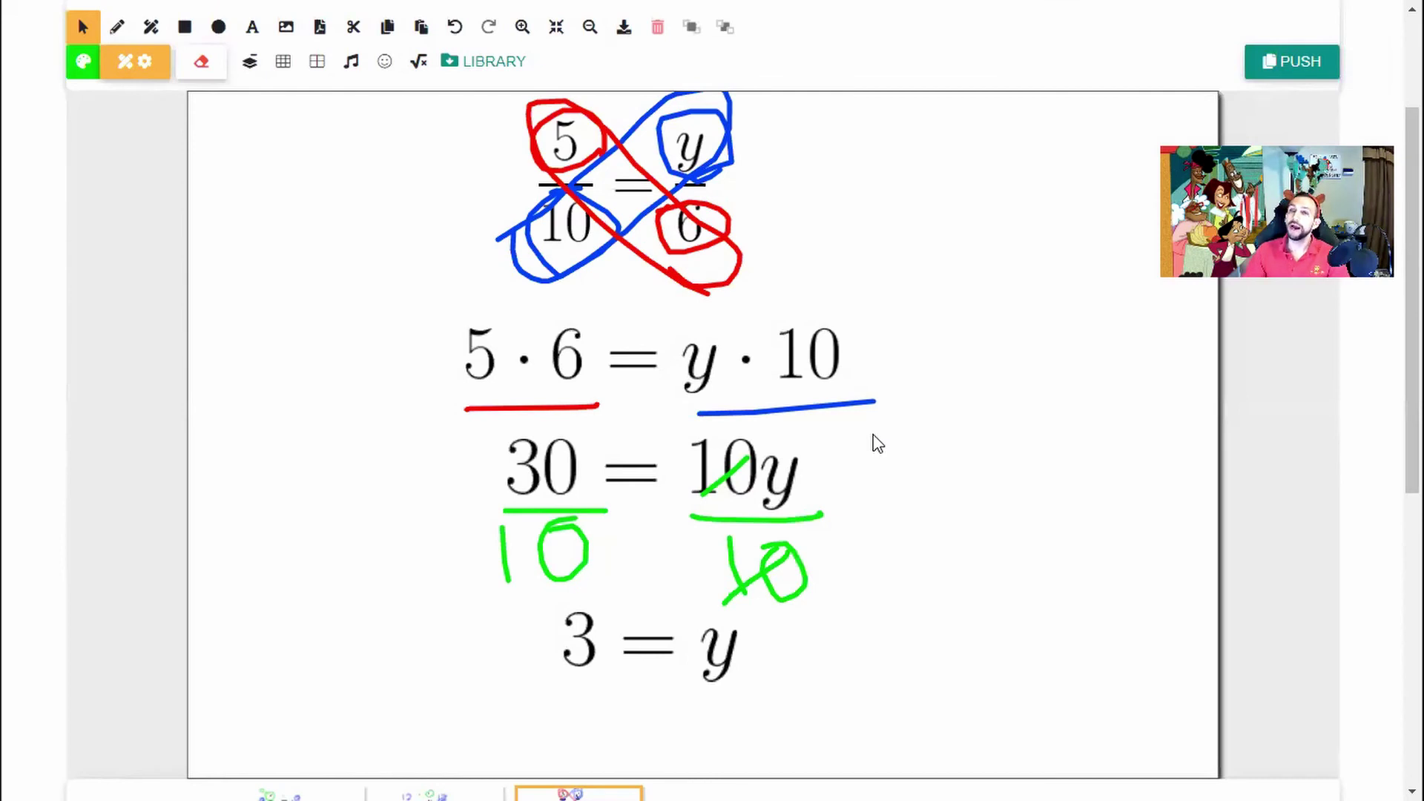
- View the previous whiteboard page with 2/8 = u/12 and return to the 5/10 = y/6 page
key(Left)
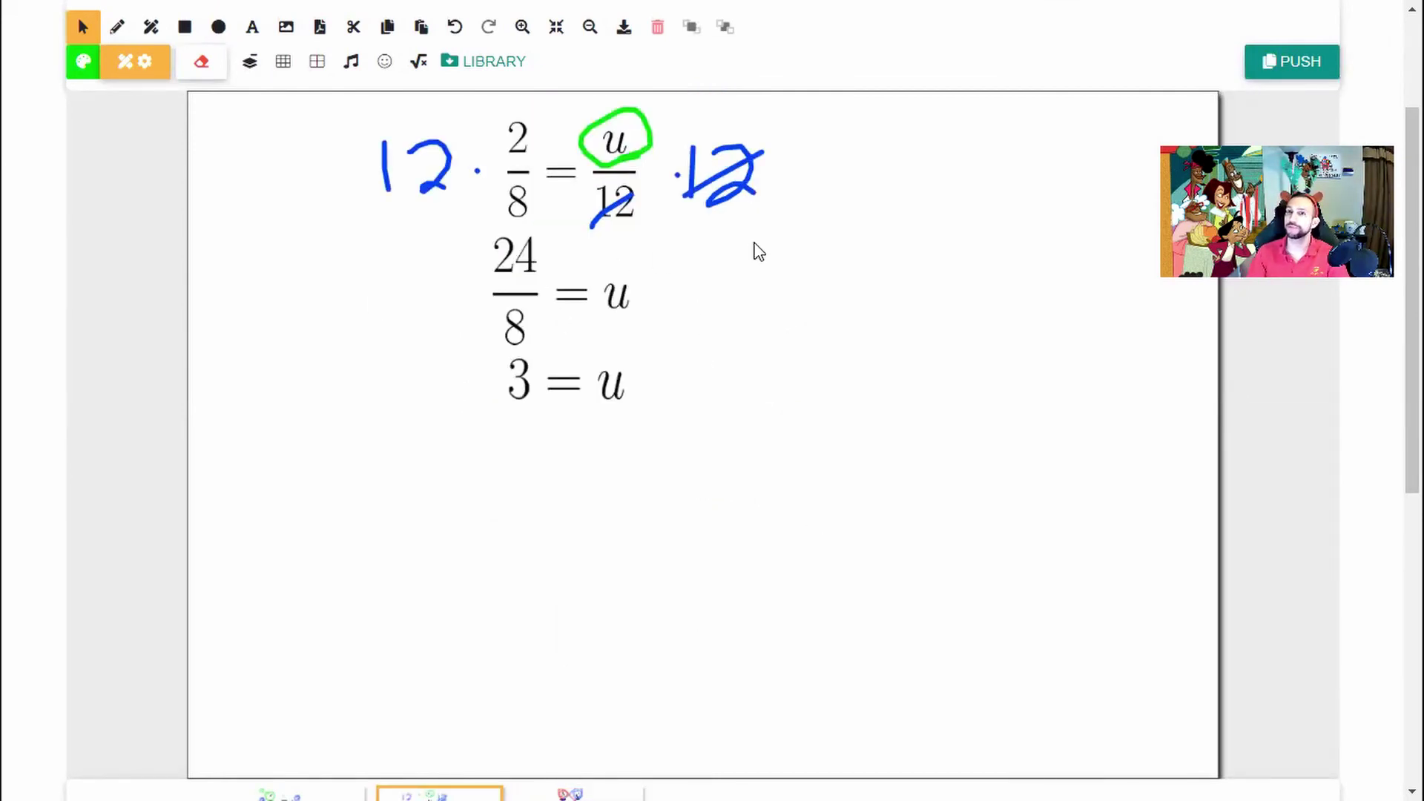
scroll(598, 371, down, 3)
click(570, 630)
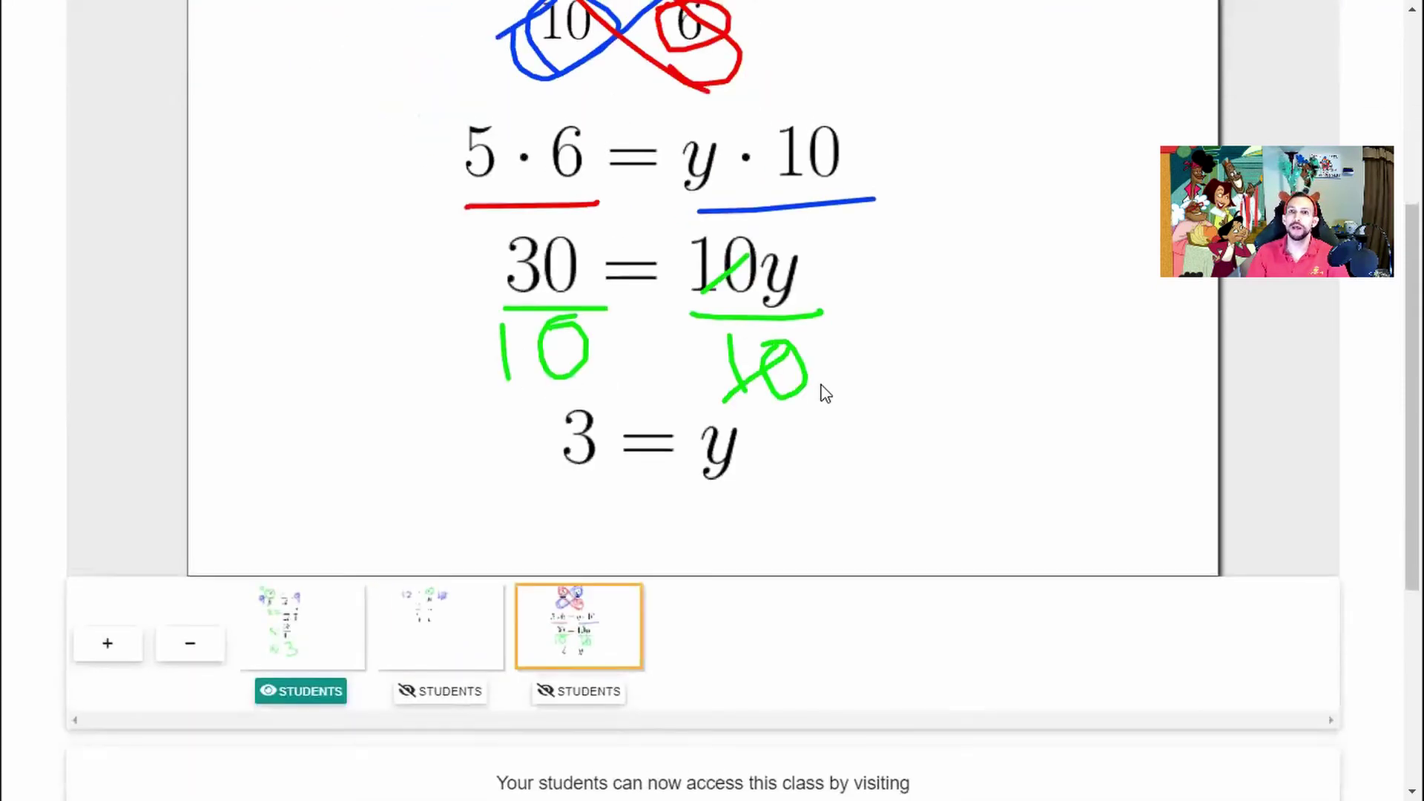
scroll(825, 393, up, 3)
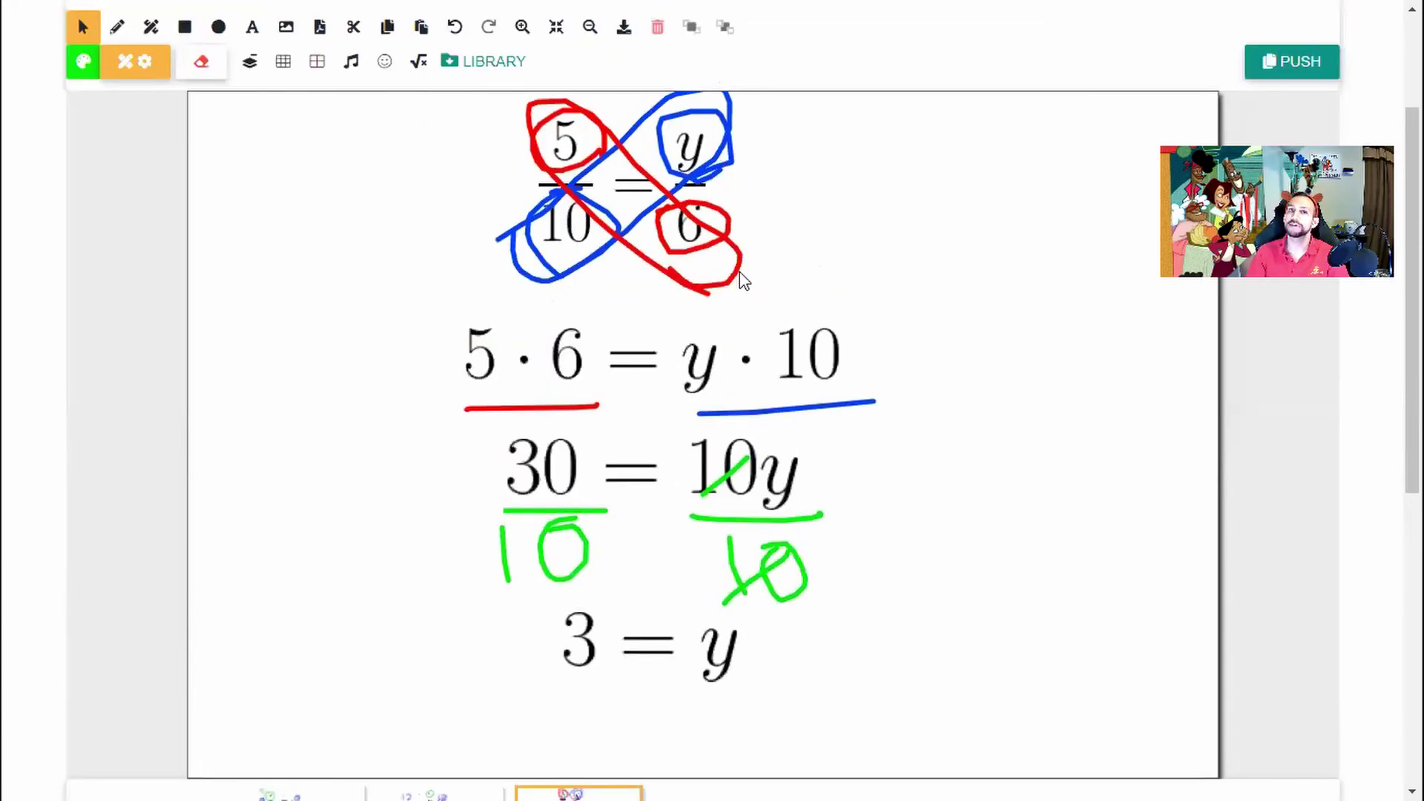
- Change the equals sign in 5/10 = 3/6 to a plus, insert 5/10 + 3/6 and place it to the right of the solved equations
double_click(639, 188)
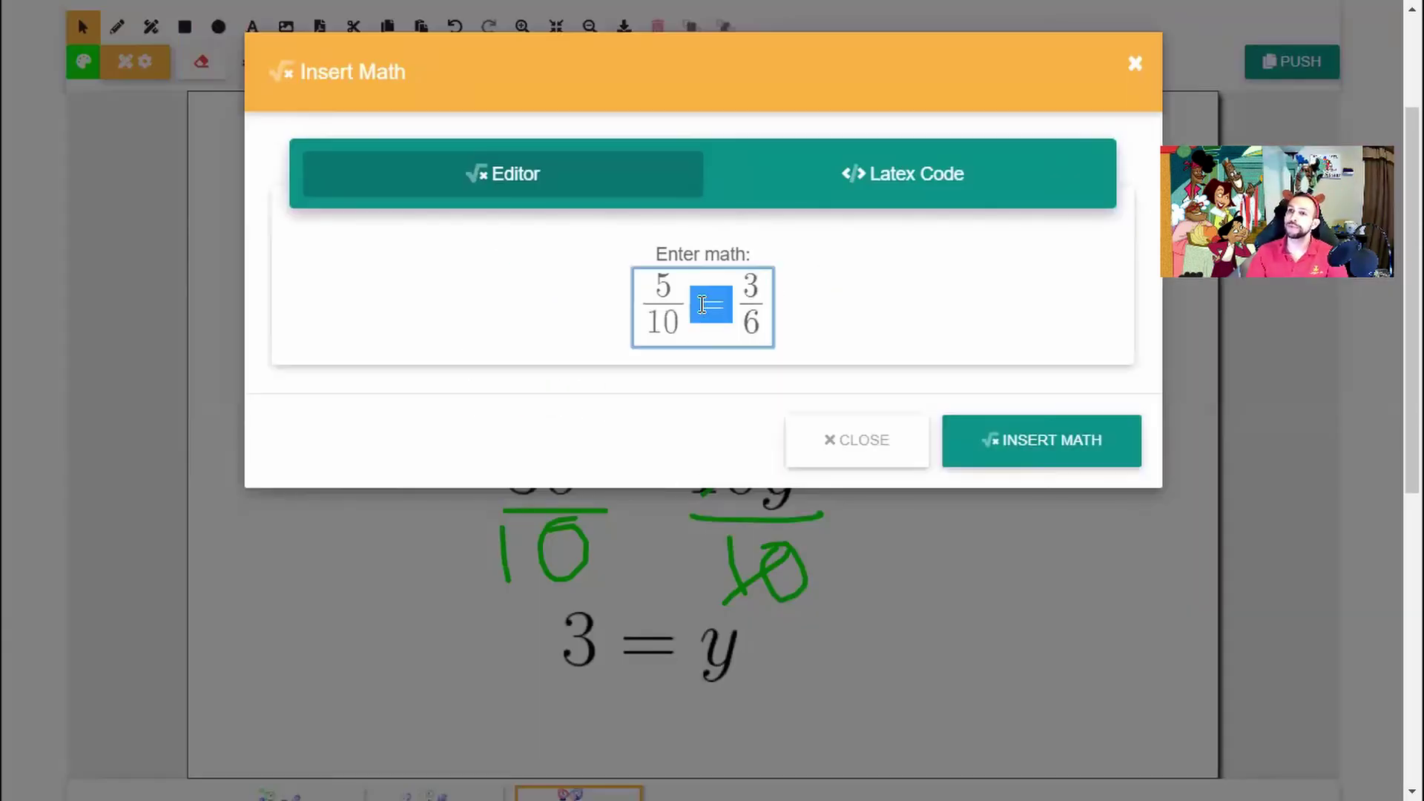
text(+)
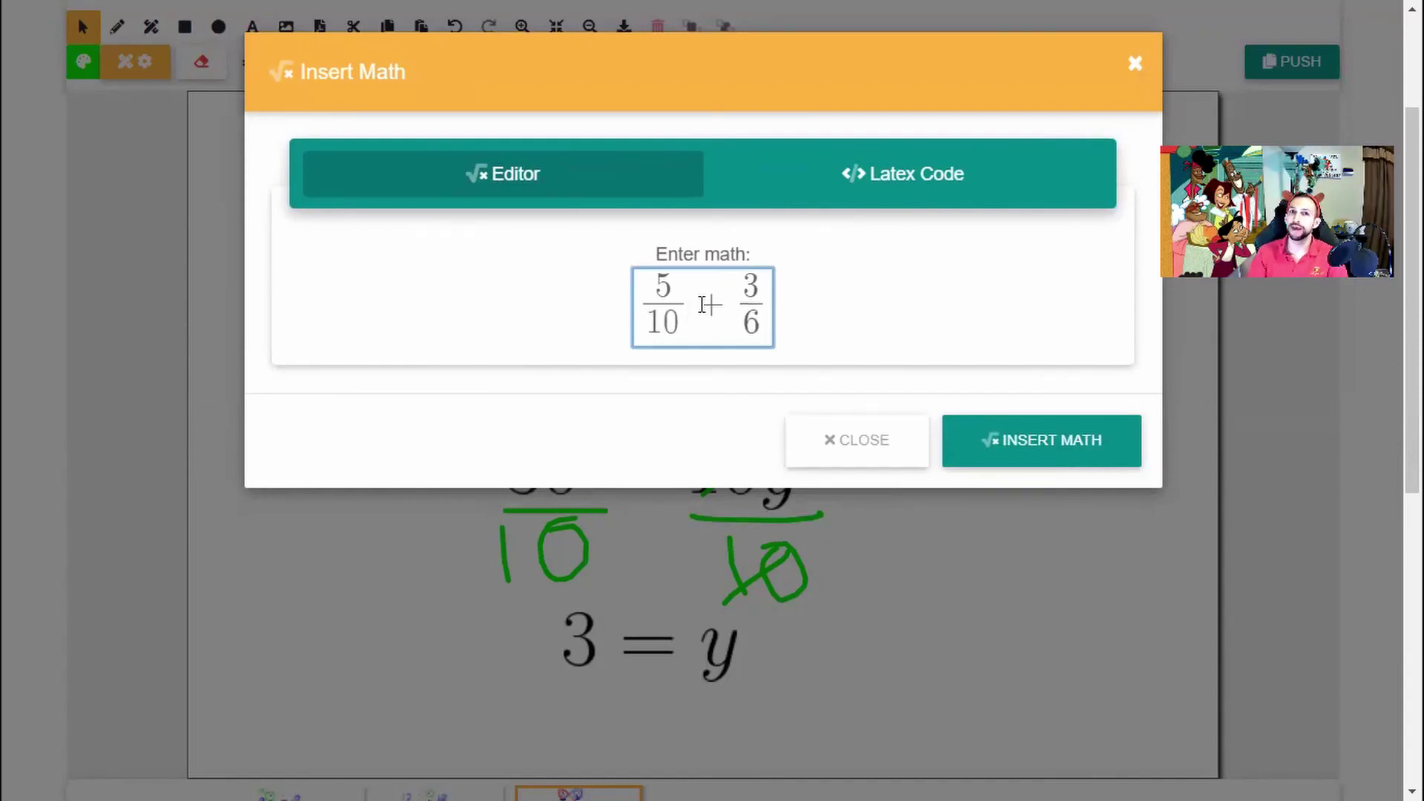
click(1109, 442)
drag(281, 141, 1019, 190)
click(1075, 398)
drag(1057, 239, 1094, 431)
click(1105, 545)
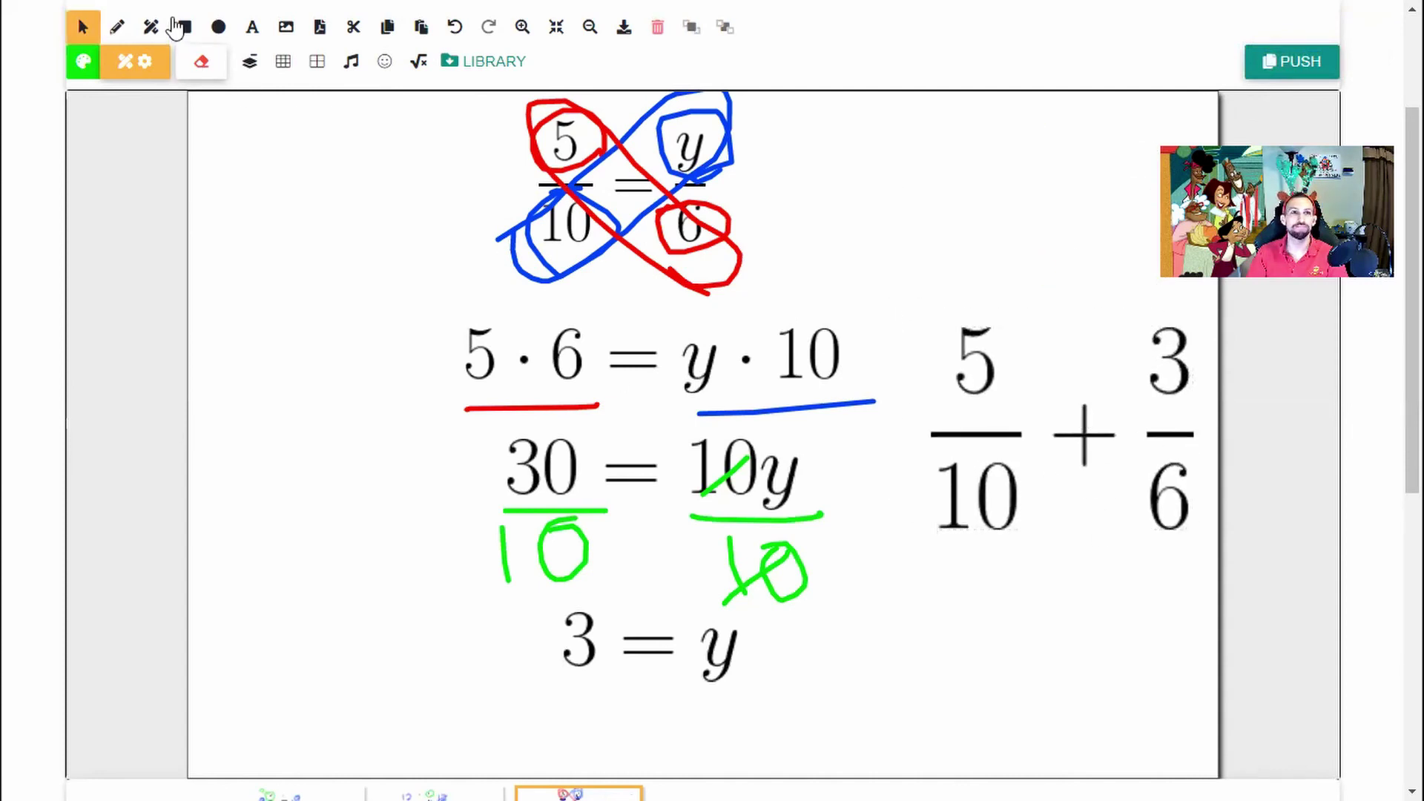
- Draw crossing green diagonal loops over 5/10 + 3/6, one around 10 and 3 and one around 5 and 6
click(116, 28)
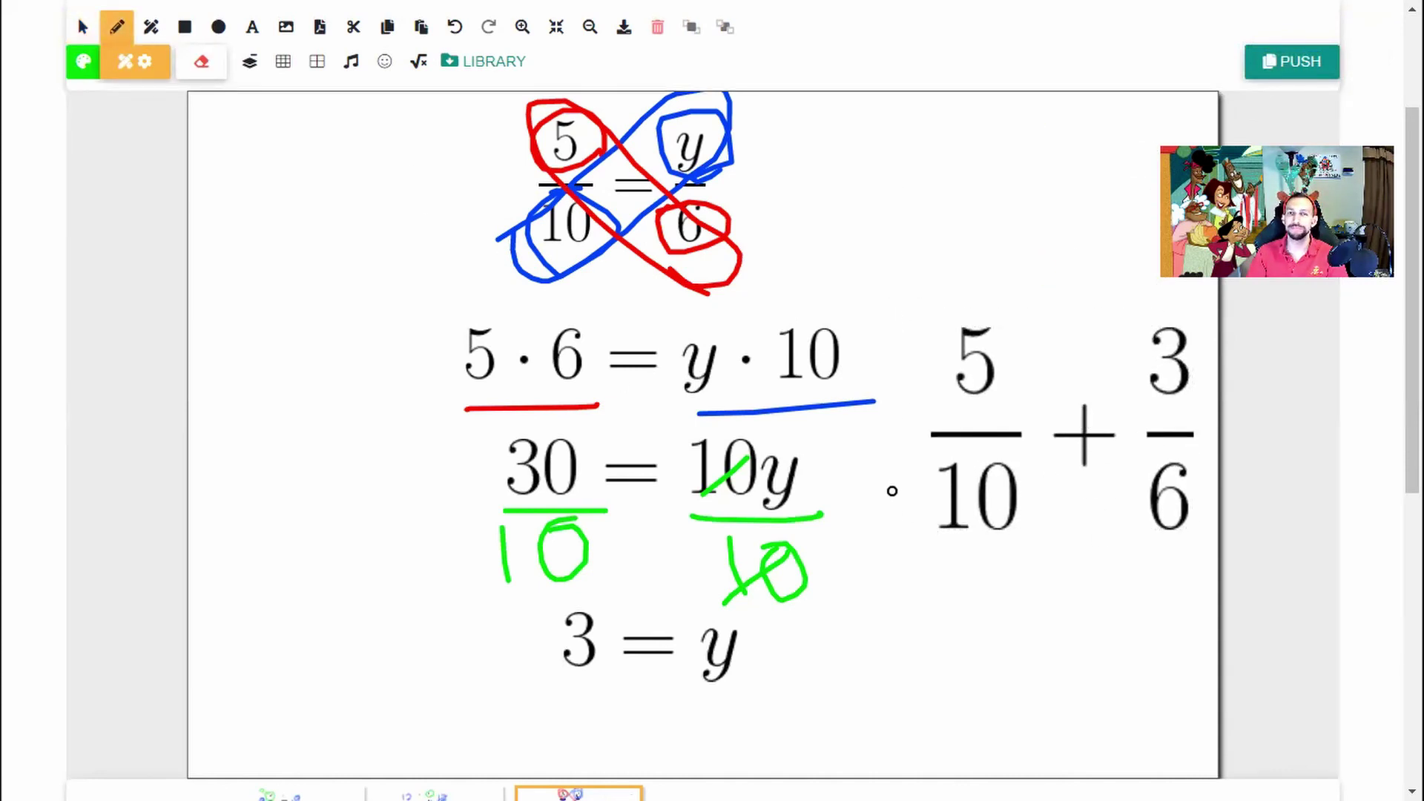
mouse_move(892, 493)
mouse_down()
mouse_move(1208, 305)
mouse_move(1059, 516)
mouse_move(930, 498)
mouse_up()
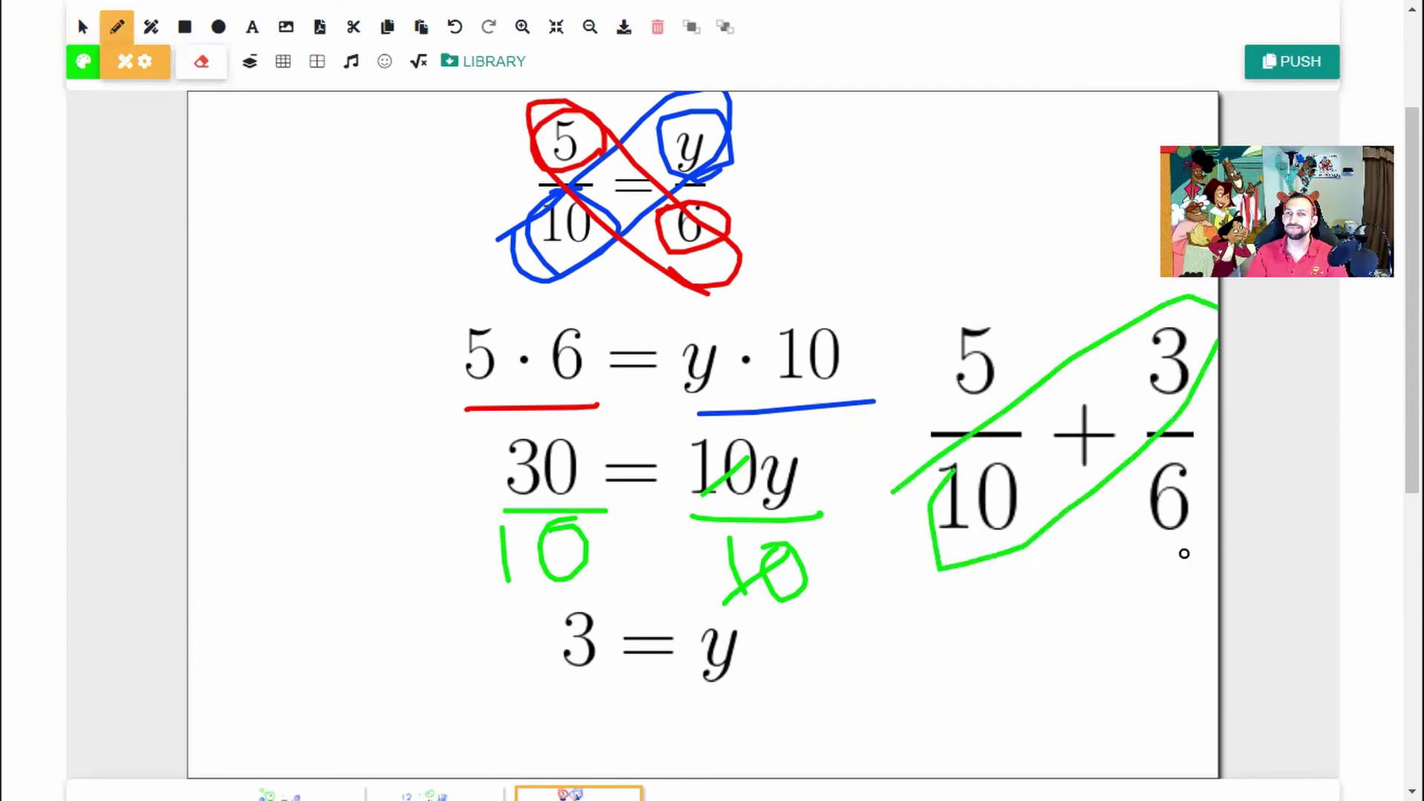
mouse_move(1182, 550)
mouse_down()
mouse_move(918, 337)
mouse_move(1196, 489)
mouse_move(1154, 524)
mouse_up()
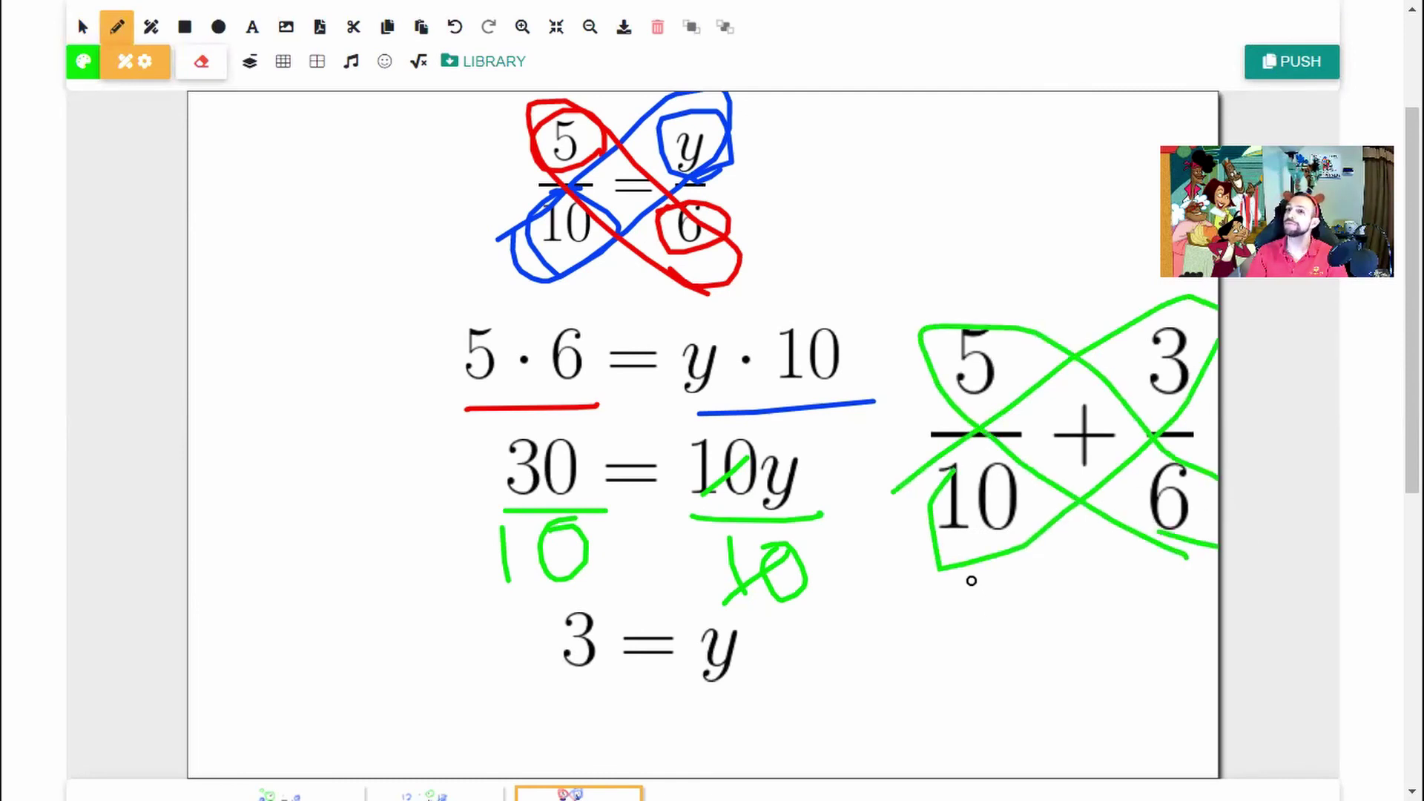